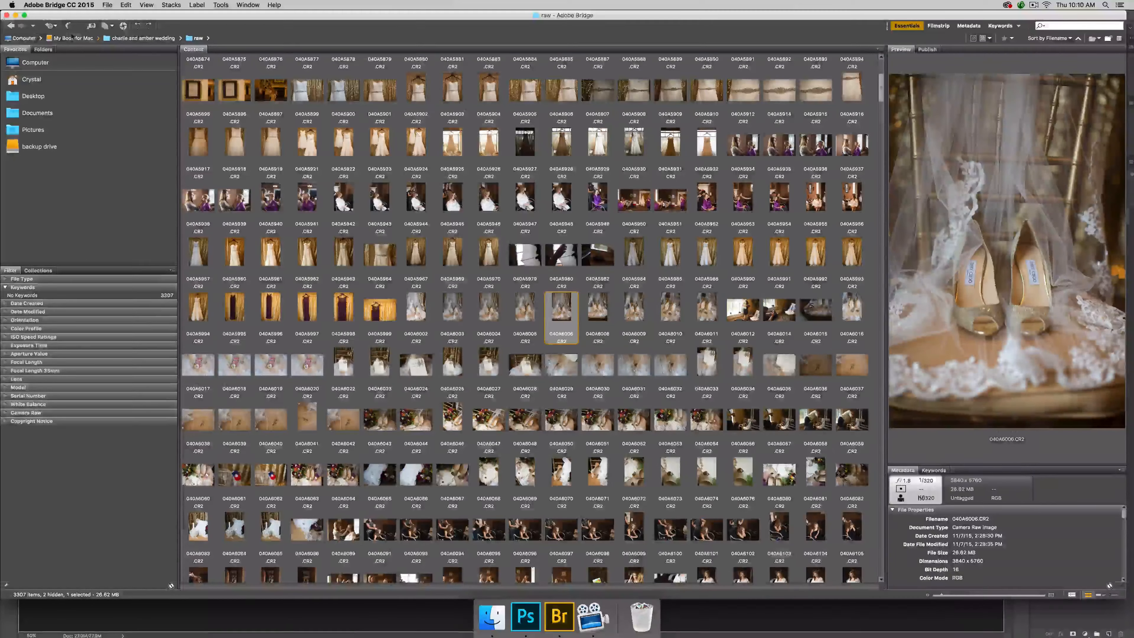
- Add the My Book for Mac drive from the Computer level to the Favorites
{"action": "left_click", "coordinate": [21, 39]}
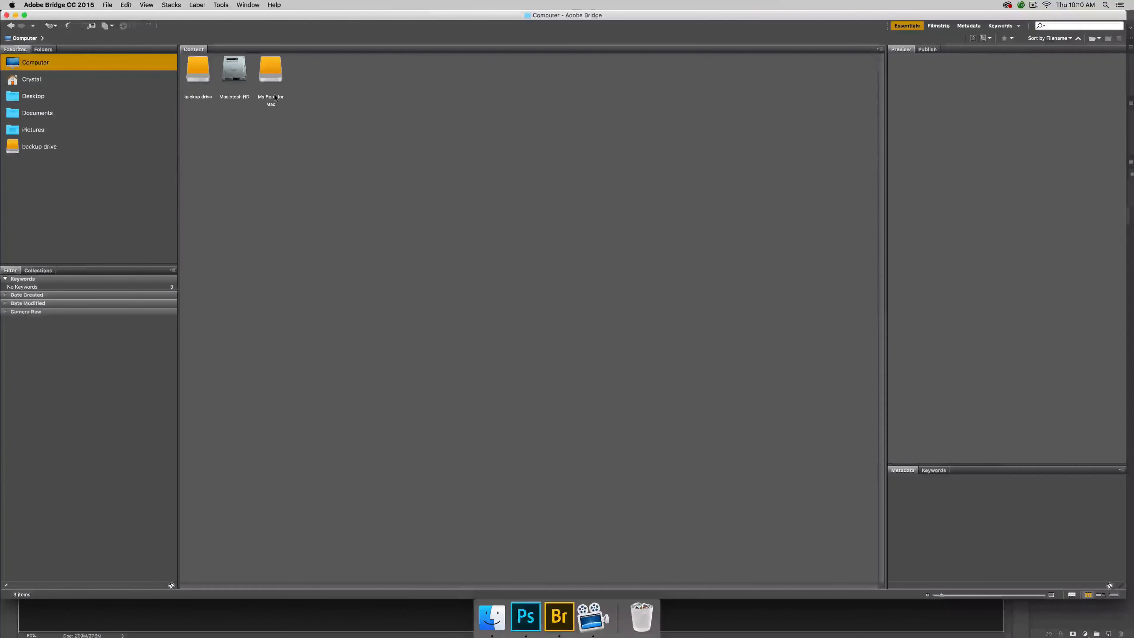
{"action": "left_click", "coordinate": [25, 38]}
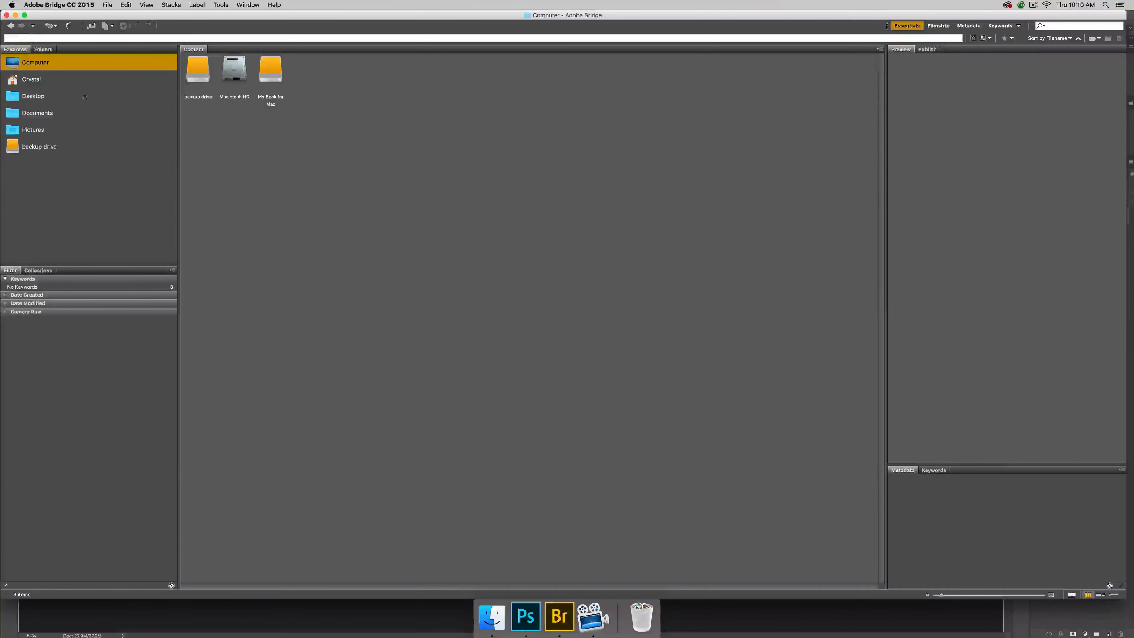
{"action": "left_click", "coordinate": [38, 113]}
{"action": "left_click", "coordinate": [46, 62]}
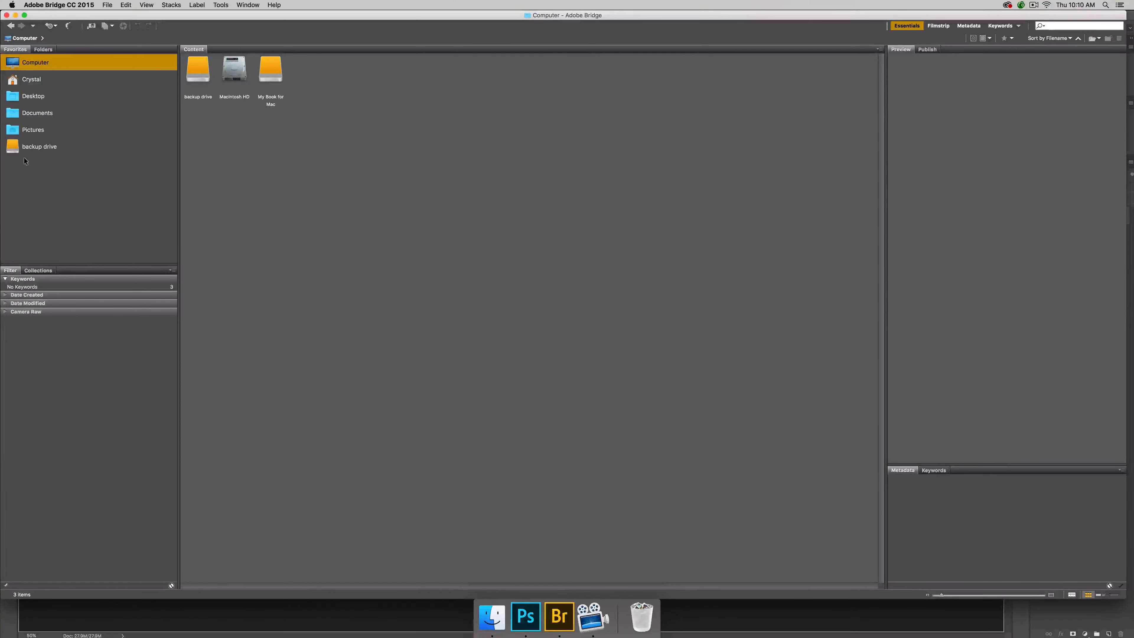
{"action": "left_click", "coordinate": [269, 73]}
{"action": "left_click_drag", "start_coordinate": [267, 69], "coordinate": [97, 169]}
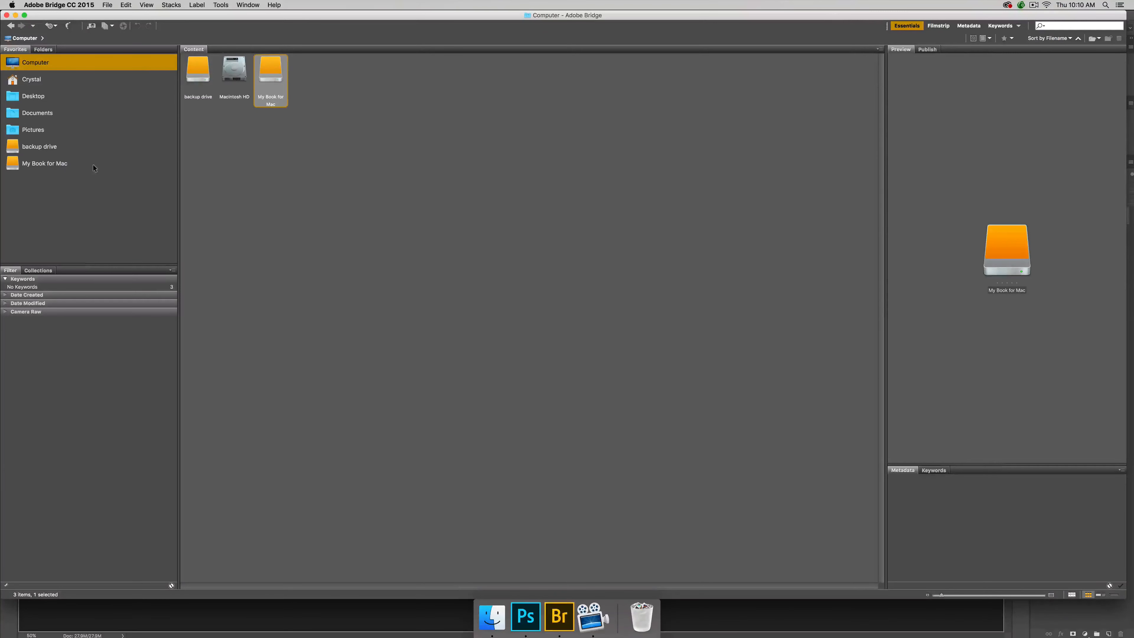
- Open the raw subfolder of the wedding folder on the My Book for Mac drive
{"action": "left_click", "coordinate": [49, 164]}
{"action": "left_click", "coordinate": [99, 38]}
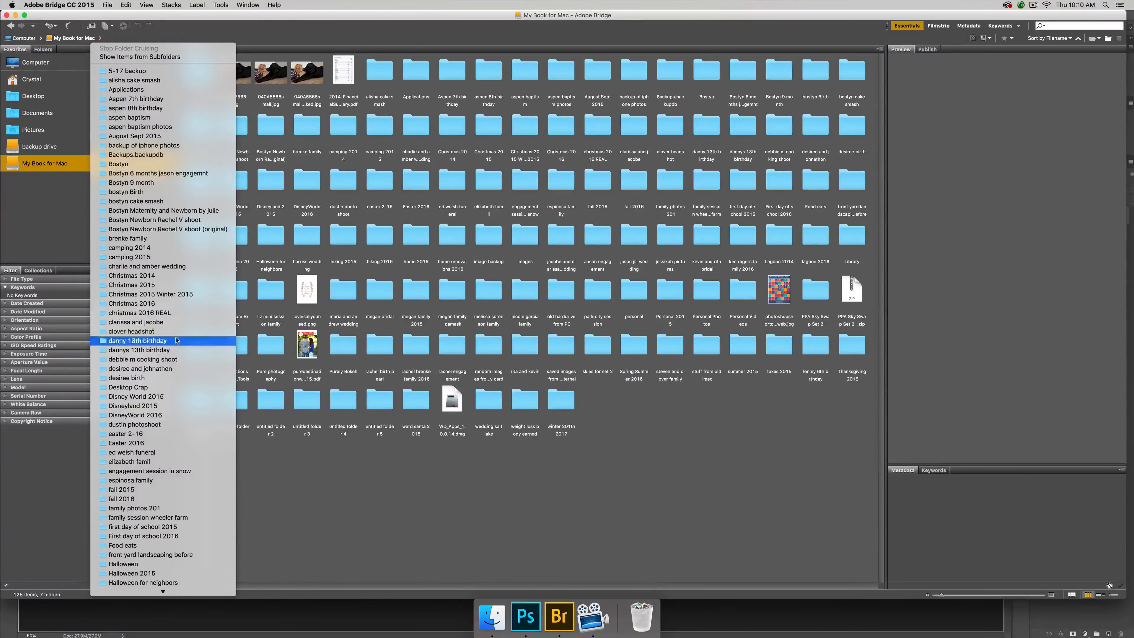
{"action": "left_click", "coordinate": [170, 266]}
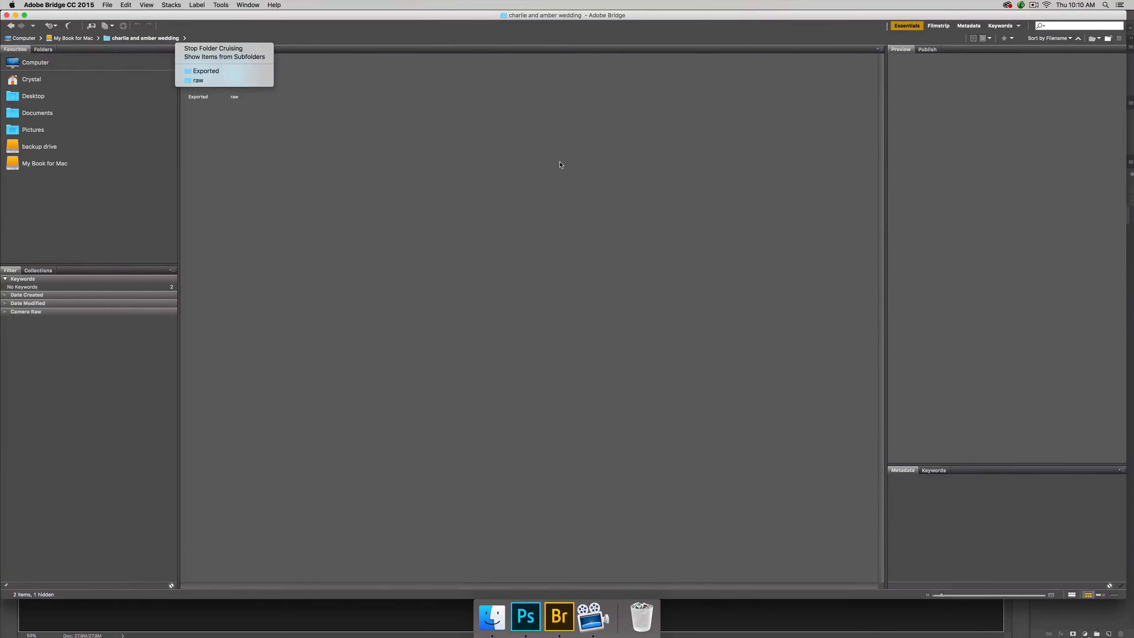
{"action": "left_click", "coordinate": [228, 82]}
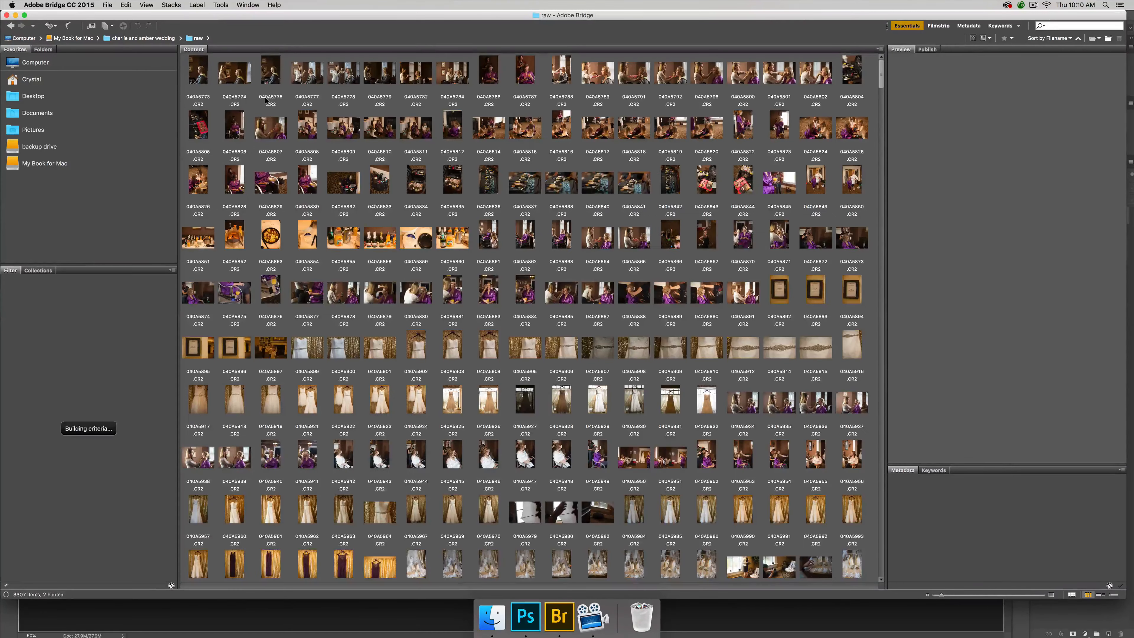
- Select the shoe photo 040A6009.CR2 and enlarge the preview area for it
{"action": "left_click_drag", "start_coordinate": [881, 82], "coordinate": [881, 106]}
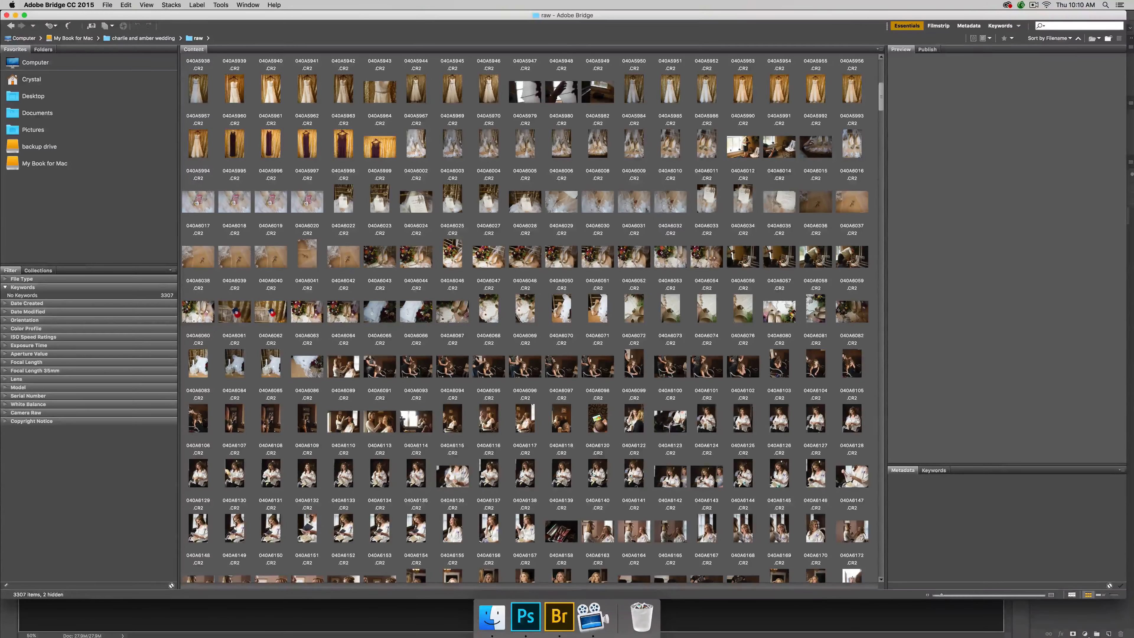
{"action": "left_click", "coordinate": [636, 153]}
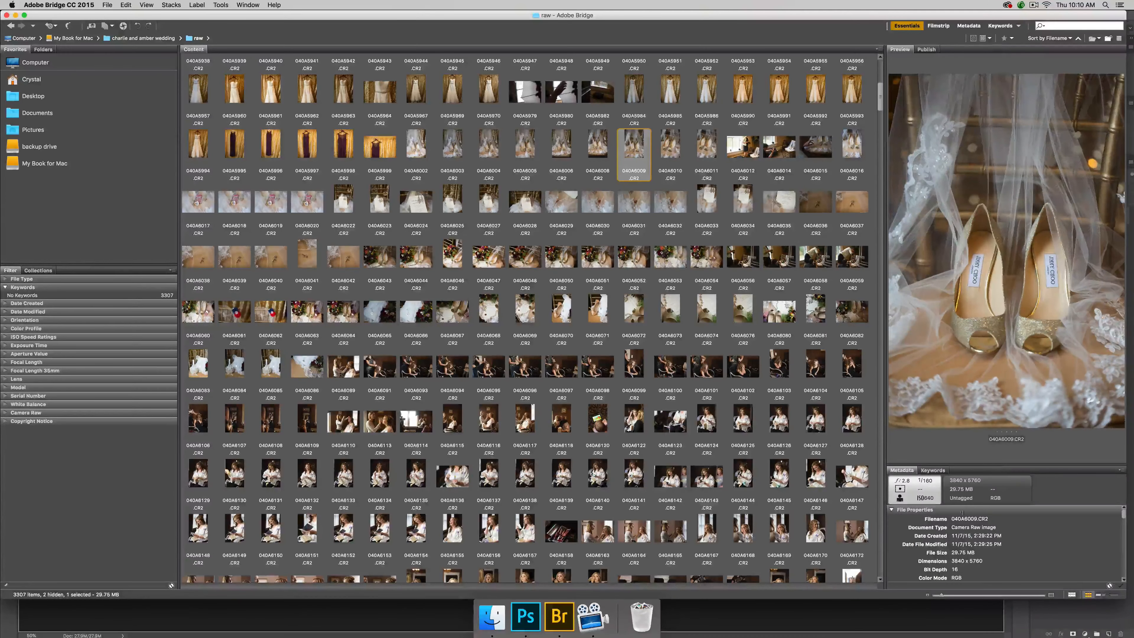
{"action": "left_click_drag", "start_coordinate": [885, 452], "coordinate": [799, 451]}
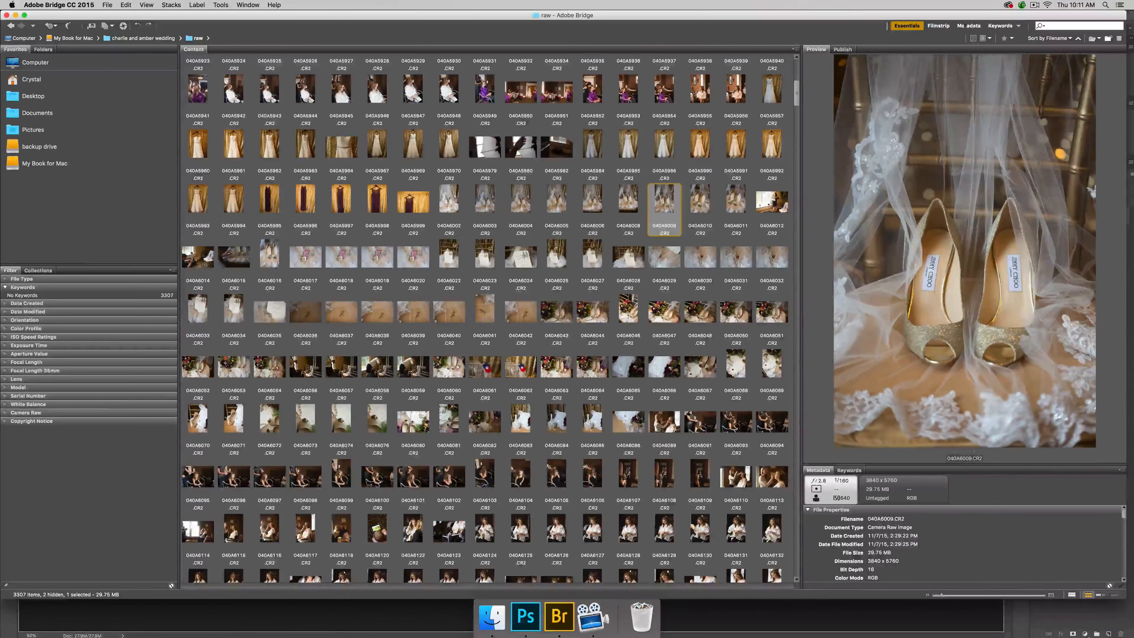
- View the selected shoe photo full screen, zoomed in to examine the shoes and the lace below them
{"action": "left_click", "coordinate": [918, 26]}
{"action": "key", "text": "space"}
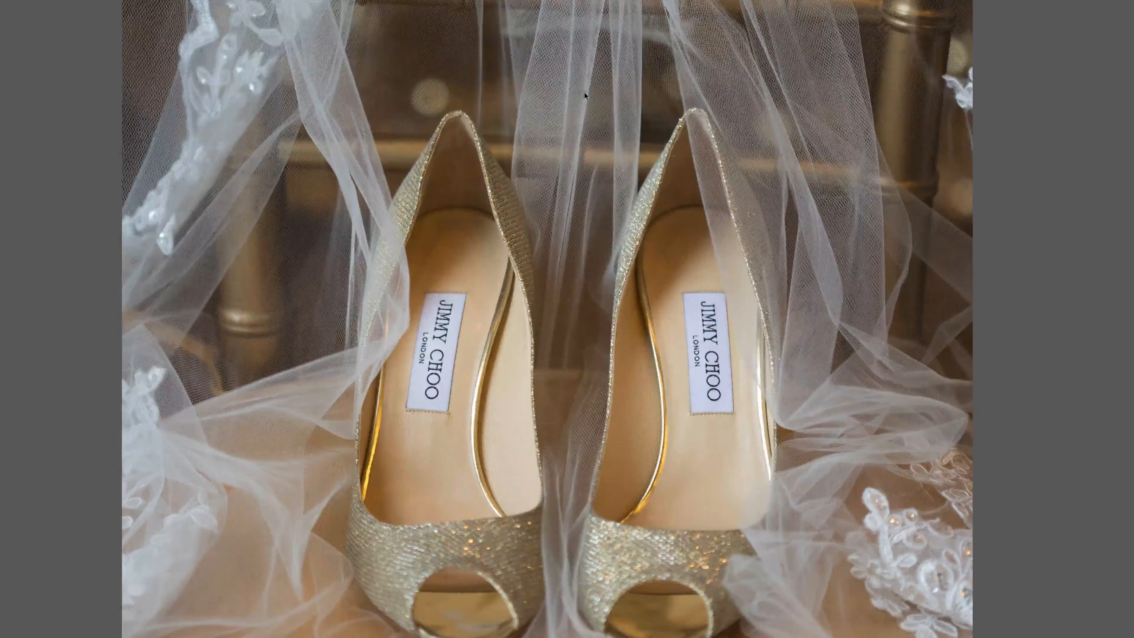
{"action": "left_click_drag", "start_coordinate": [540, 474], "coordinate": [509, 312]}
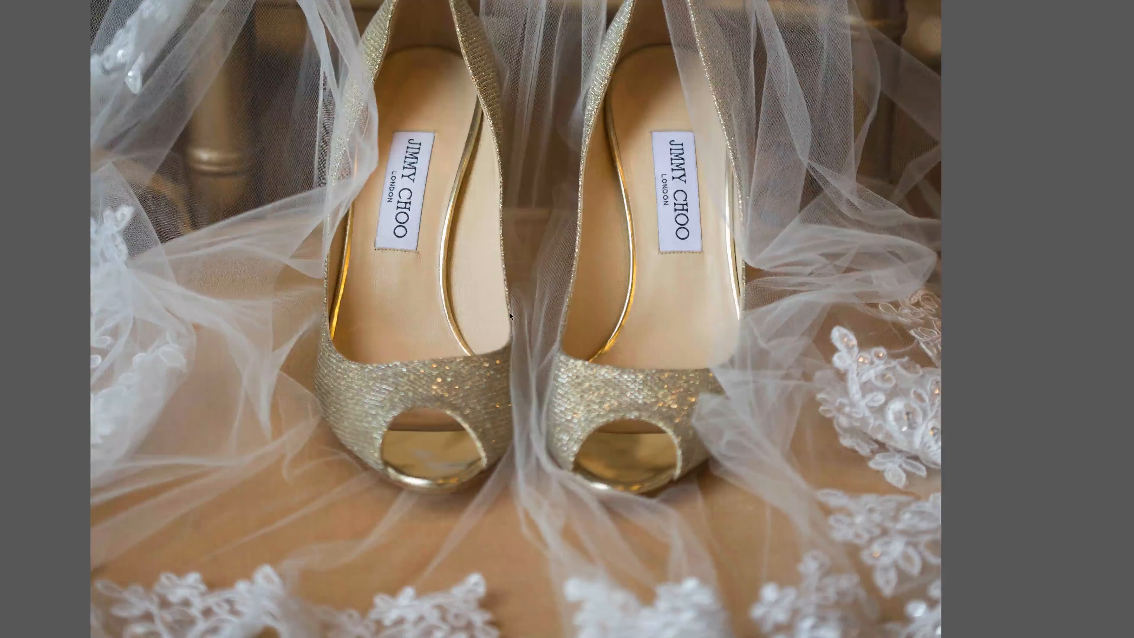
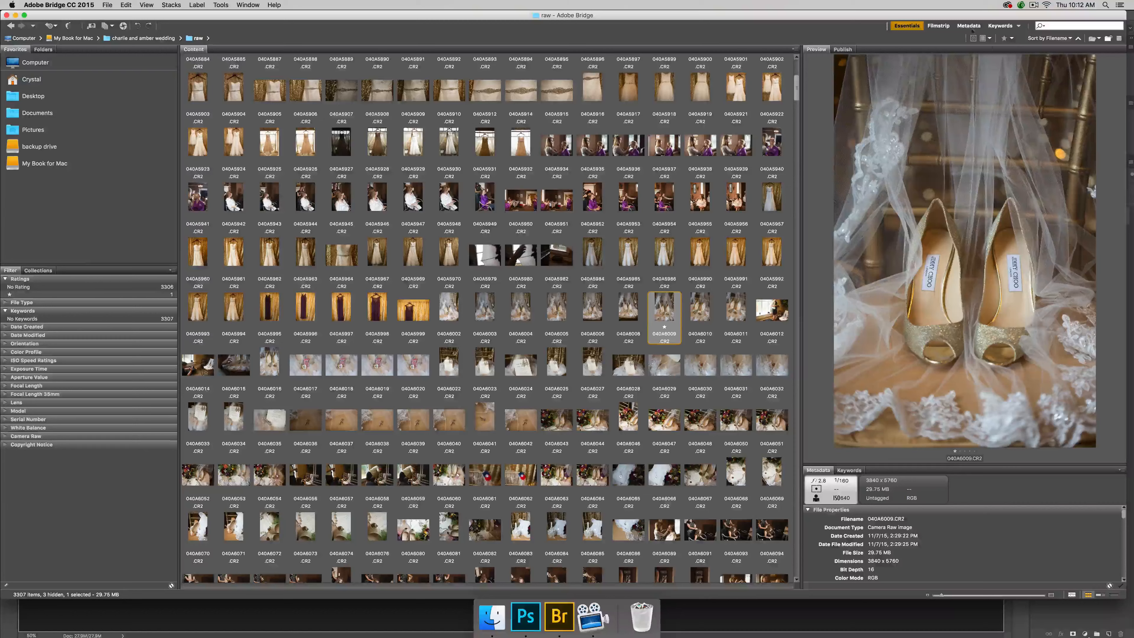
- Check the preview quality settings, including Always High Quality and Generate 100% Previews
{"action": "left_click", "coordinate": [986, 37]}
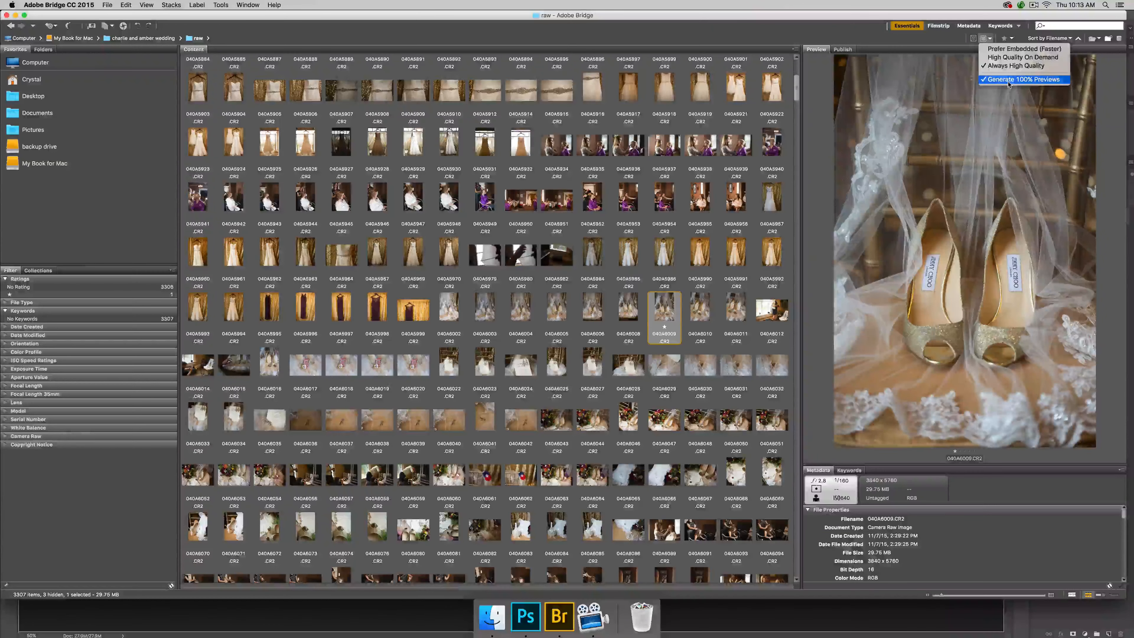
{"action": "left_click", "coordinate": [1008, 81]}
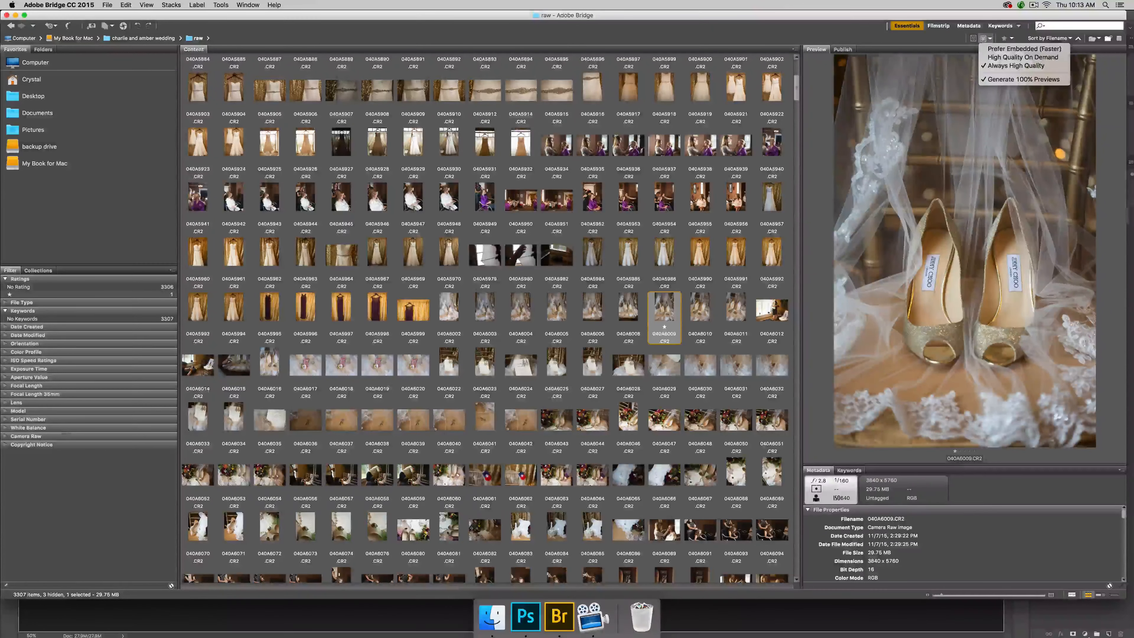
{"action": "left_click", "coordinate": [487, 460]}
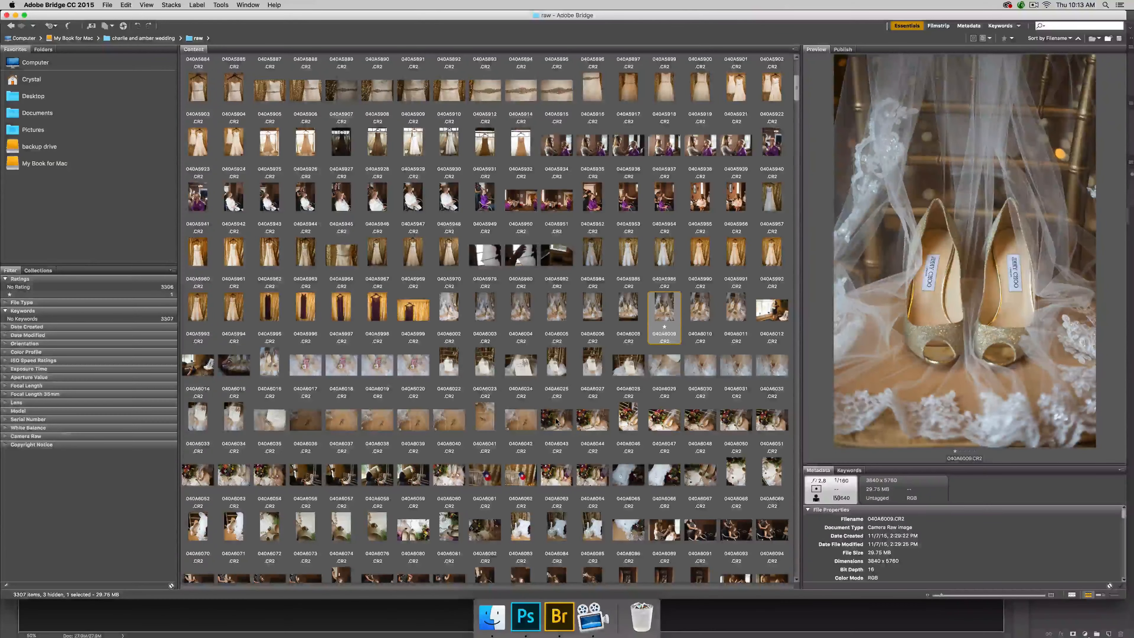
- Compare the bouquet and shoe photos full screen, zooming in and stepping through the following shots to examine sharpness, and return to the thumbnails
{"action": "left_click", "coordinate": [589, 418]}
{"action": "key", "text": "space"}
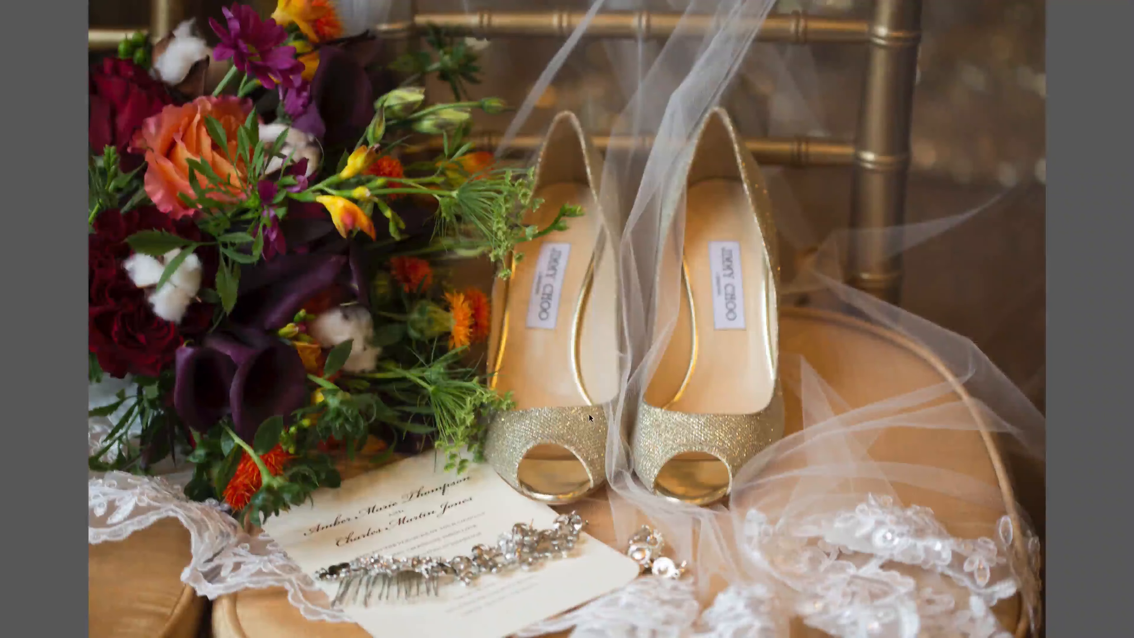
{"action": "left_click", "coordinate": [652, 413]}
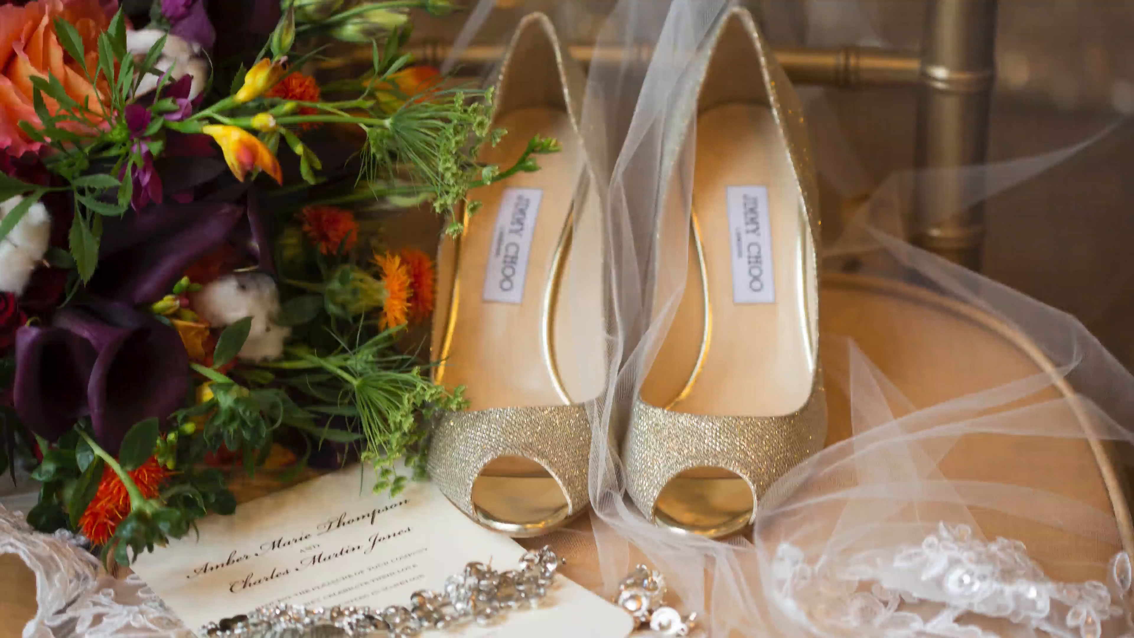
{"action": "key", "text": "Right"}
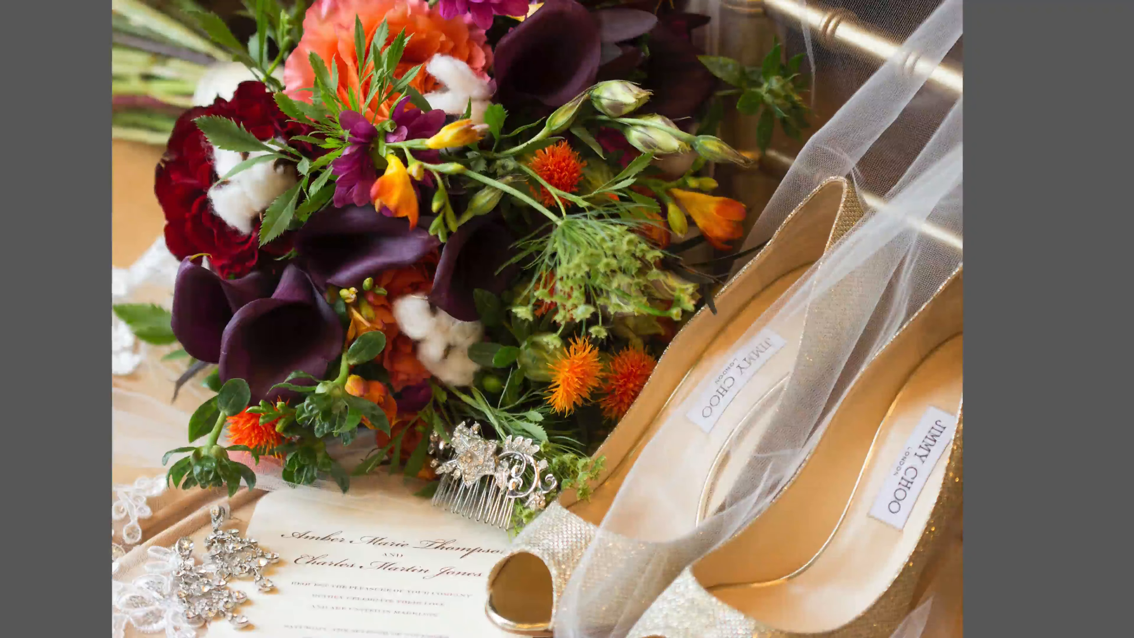
{"action": "left_click_drag", "start_coordinate": [522, 392], "coordinate": [448, 192]}
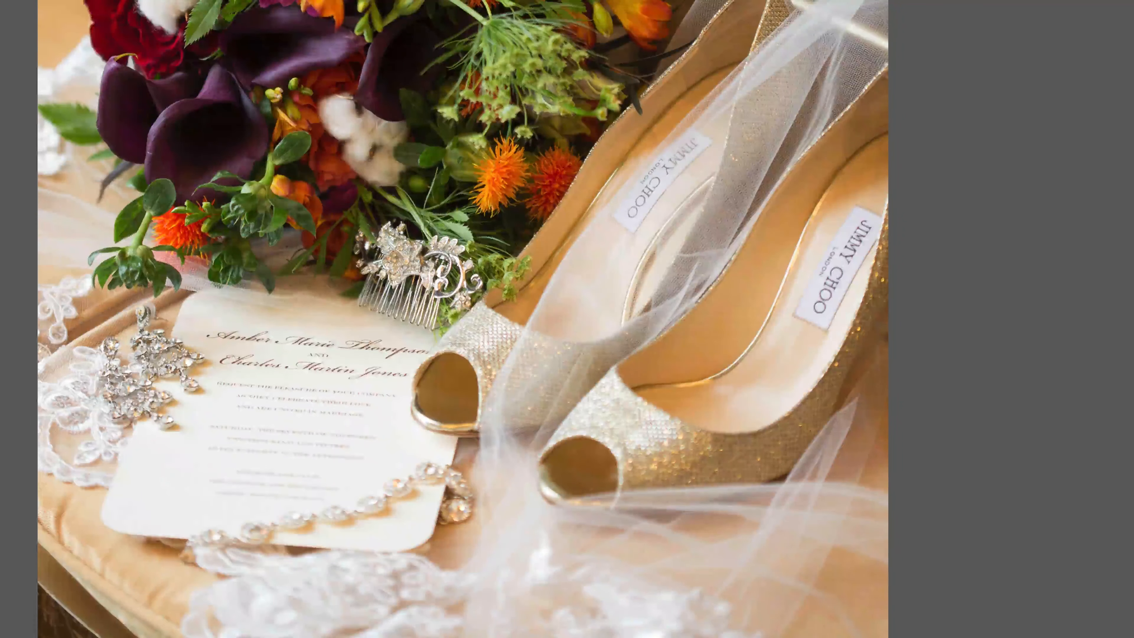
{"action": "left_click_drag", "start_coordinate": [386, 249], "coordinate": [407, 311]}
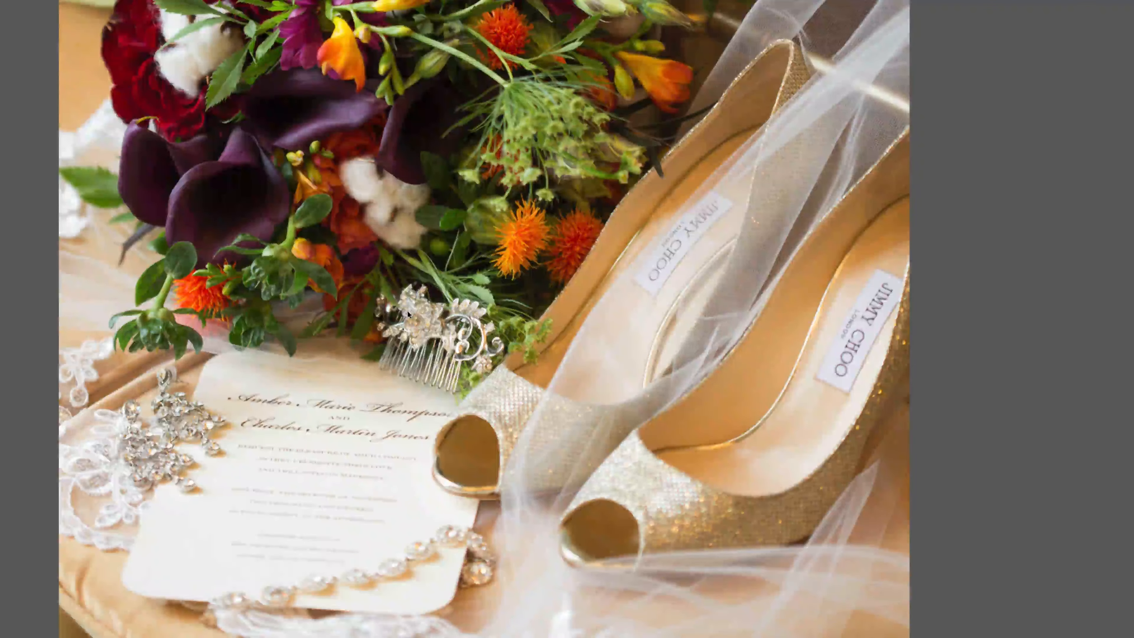
{"action": "key", "text": "Right"}
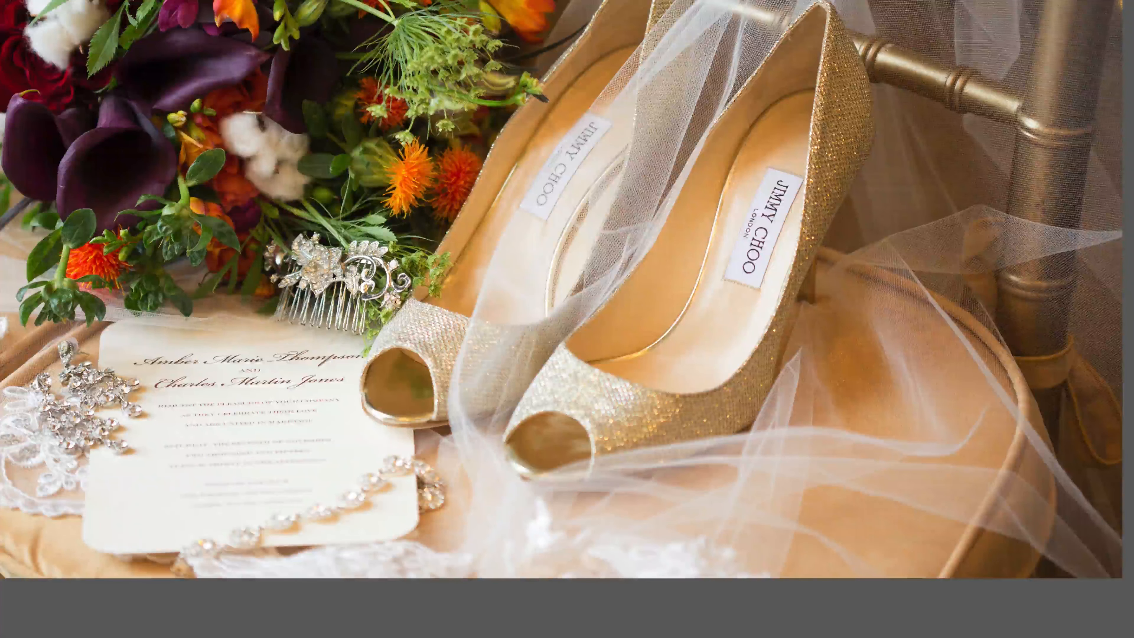
{"action": "key", "text": "Right"}
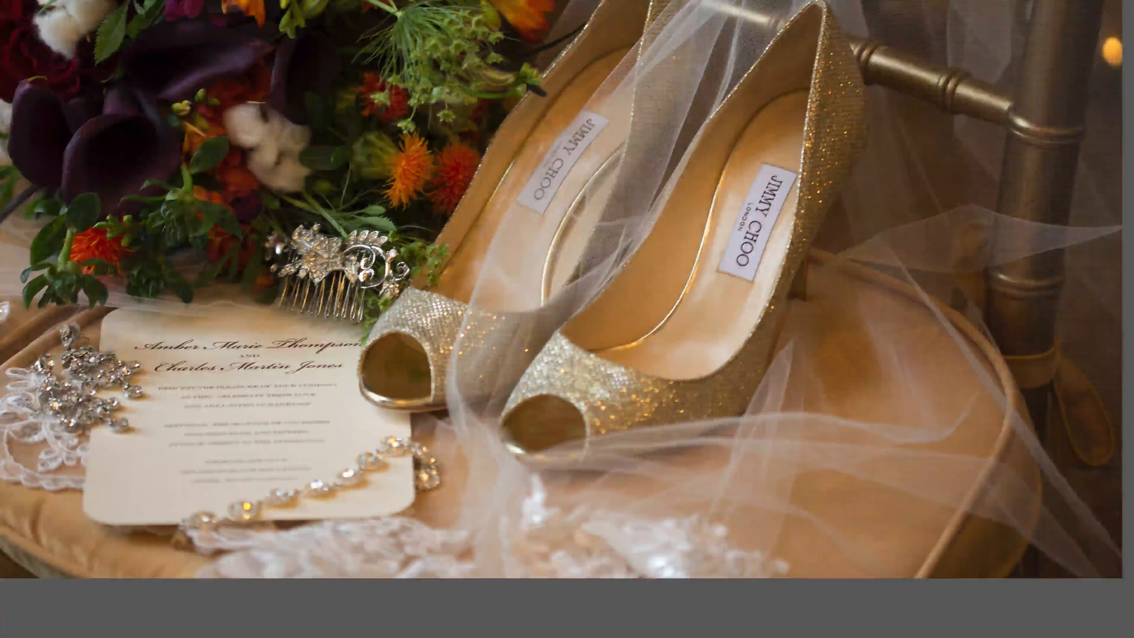
{"action": "key", "text": "Right"}
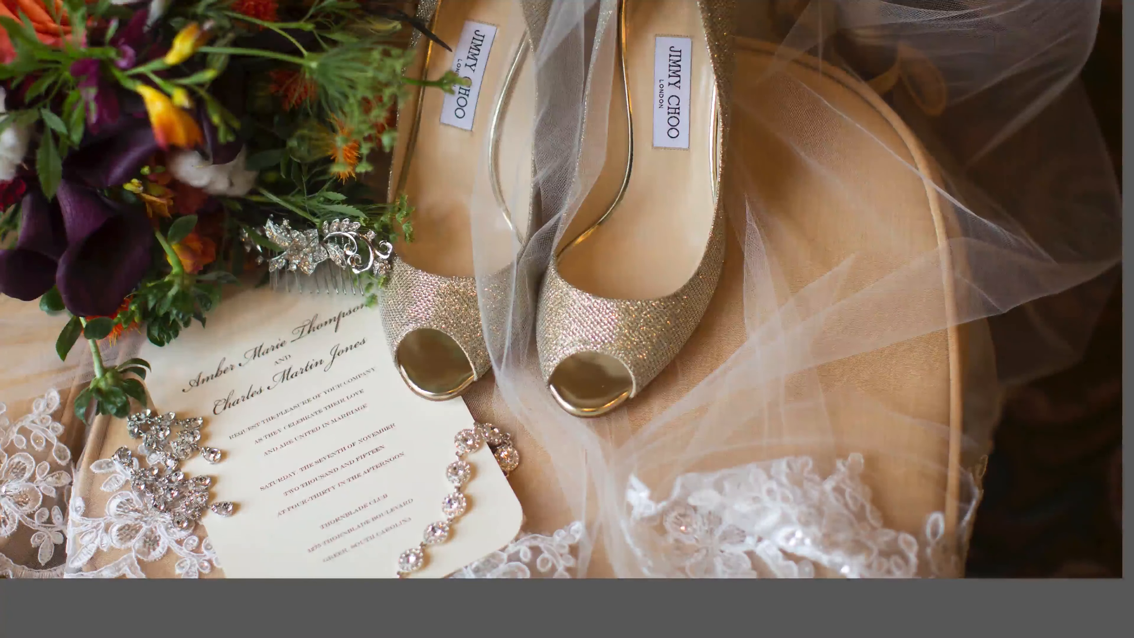
{"action": "key", "text": "Escape"}
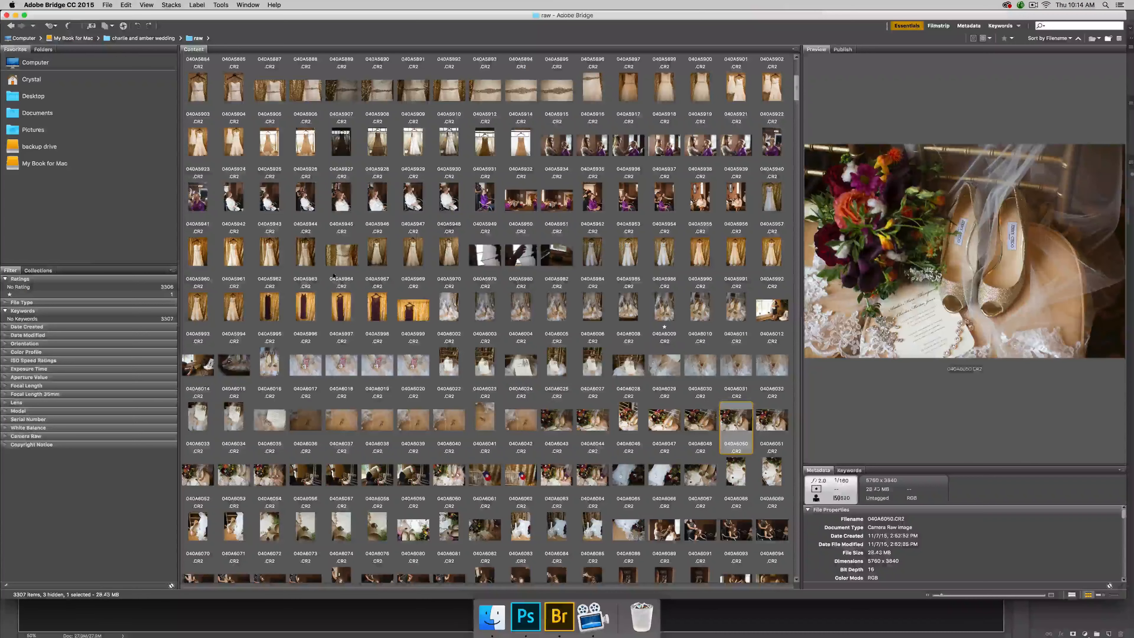
- Filter the folder to show only 5-star photos, and clear that filter
{"action": "left_click", "coordinate": [985, 38]}
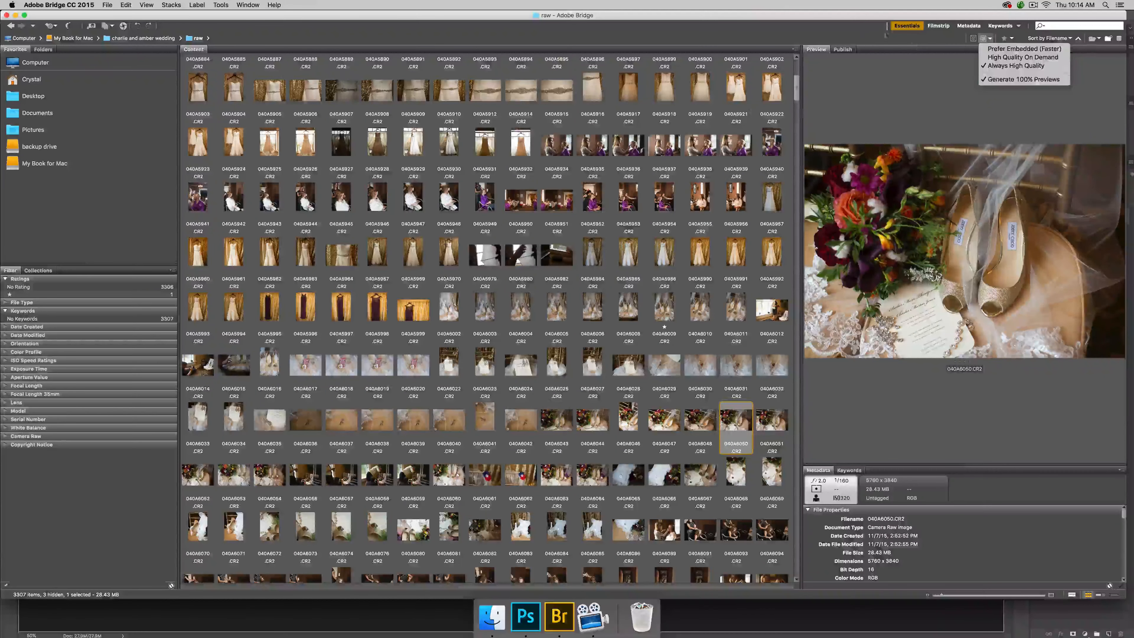
{"action": "left_click", "coordinate": [1013, 39]}
{"action": "left_click", "coordinate": [1013, 38]}
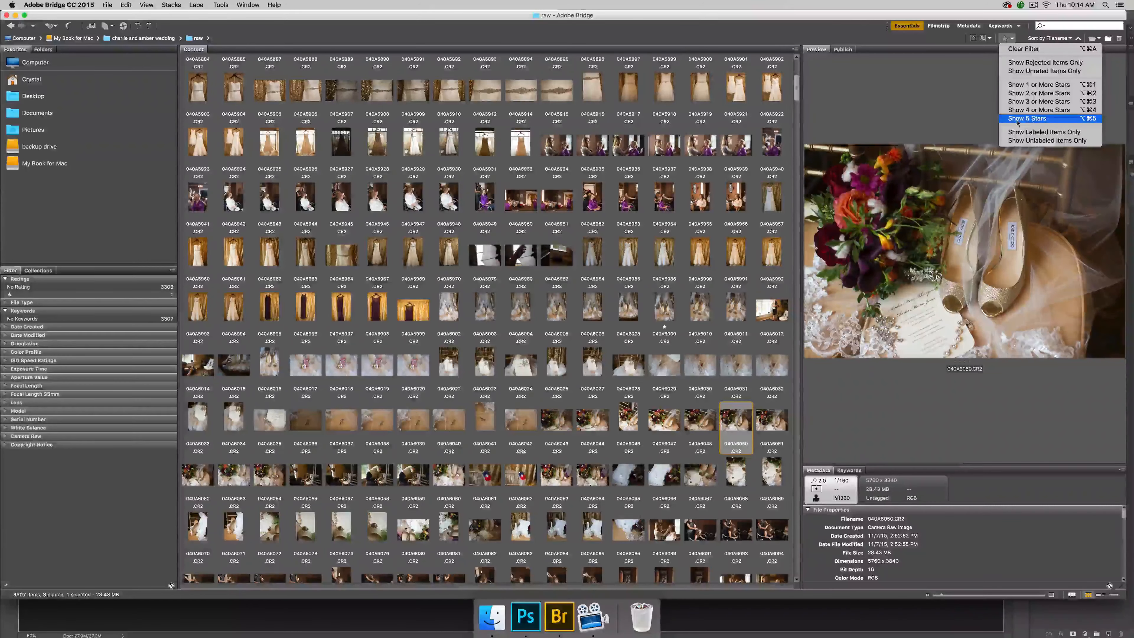
{"action": "left_click", "coordinate": [1048, 119]}
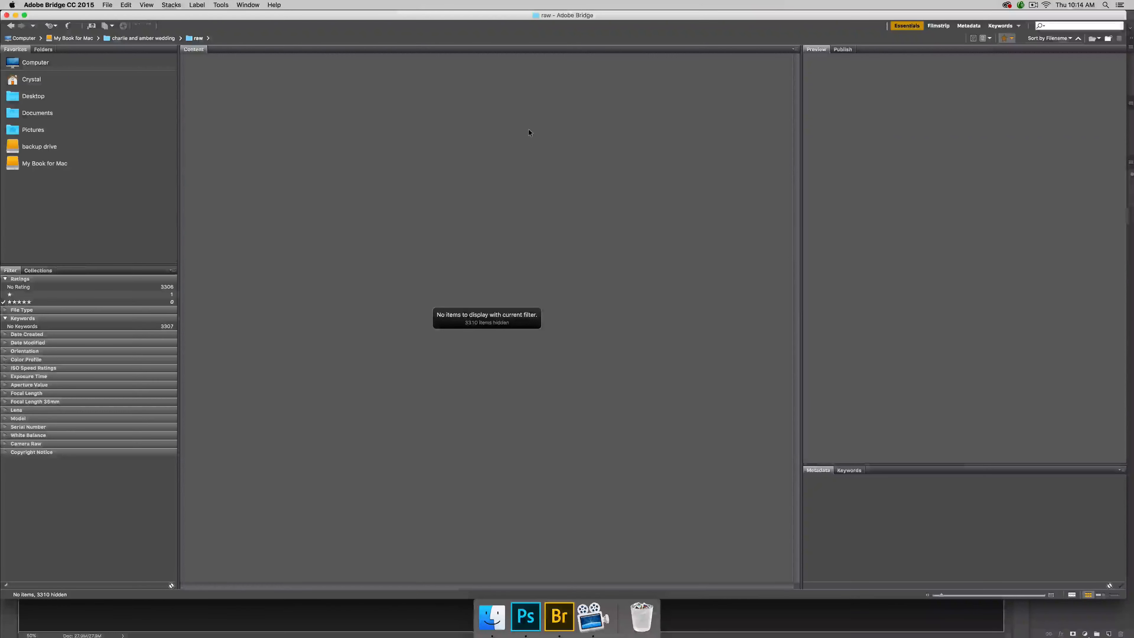
{"action": "left_click", "coordinate": [1007, 38]}
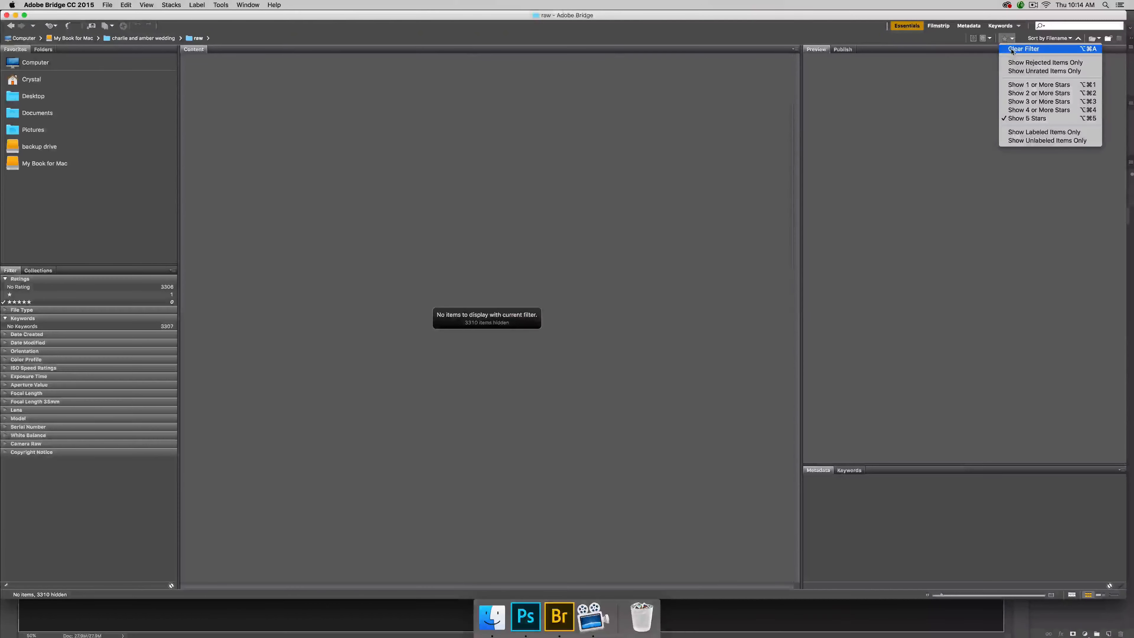
{"action": "left_click", "coordinate": [1011, 50]}
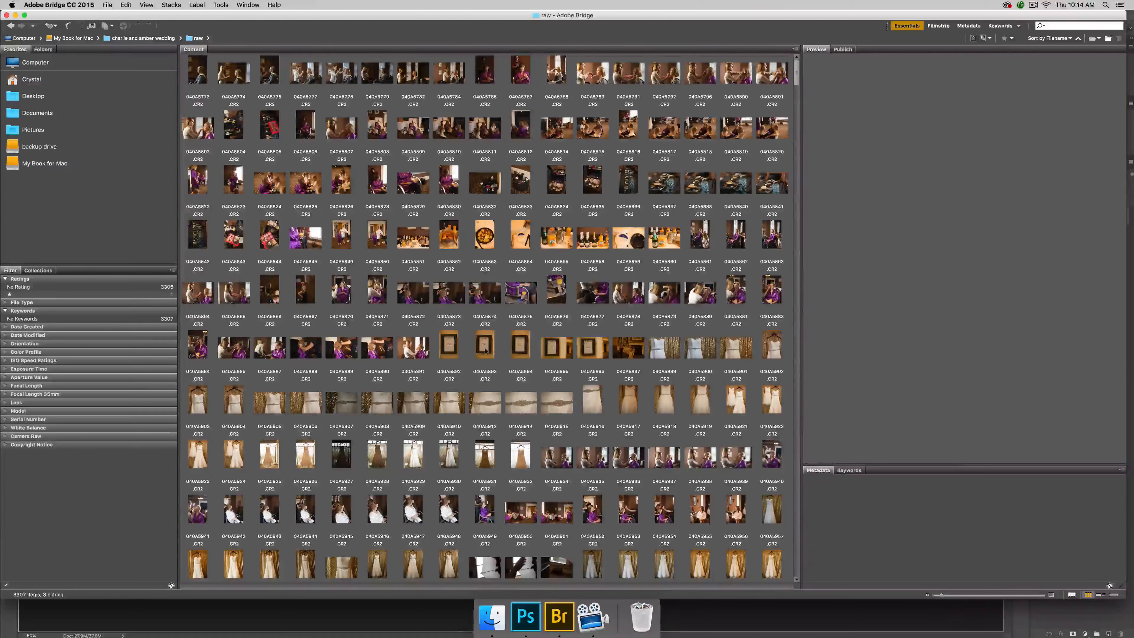
- Select the starred shoe photo 040A6009.CR2 and filter the folder to show photos with 1 or more stars
{"action": "left_click_drag", "start_coordinate": [793, 73], "coordinate": [792, 86]}
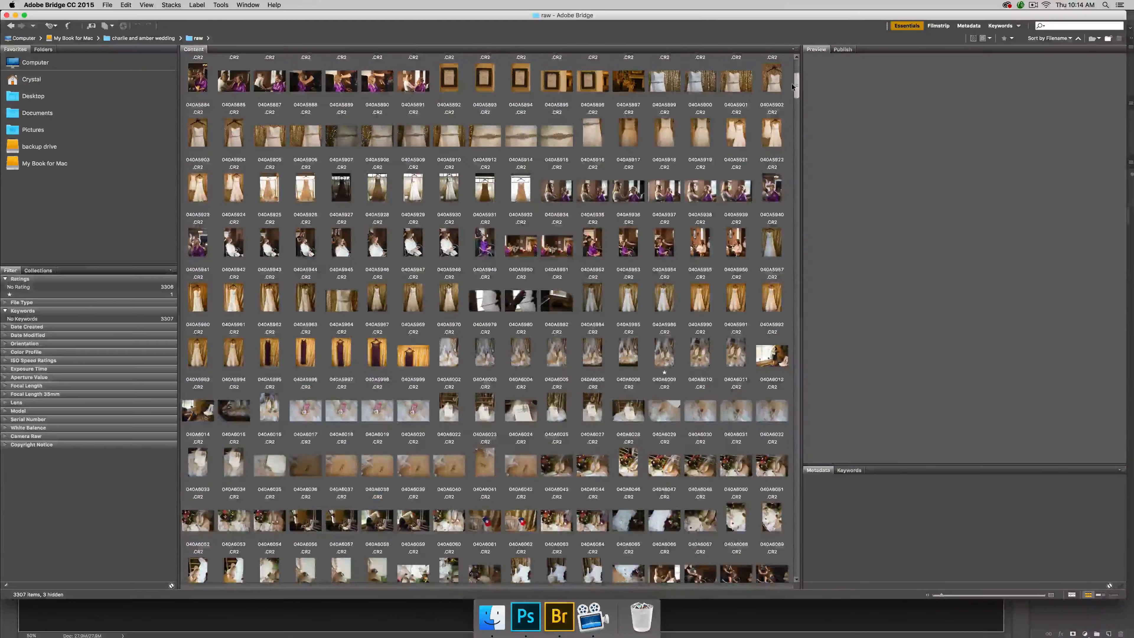
{"action": "left_click", "coordinate": [665, 352]}
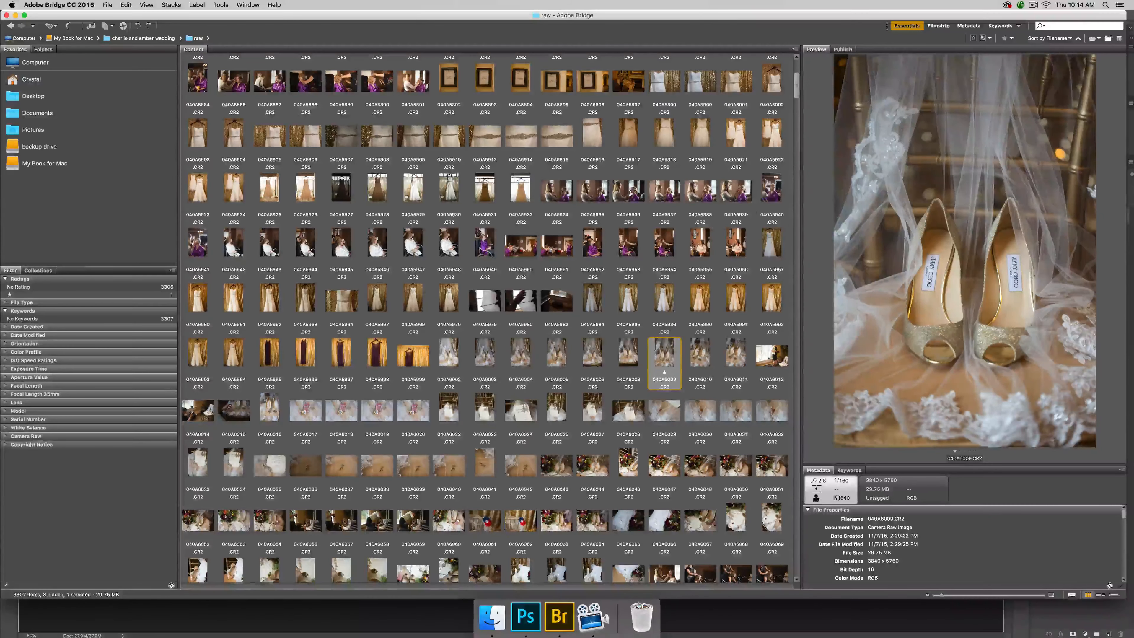
{"action": "left_click", "coordinate": [1007, 39]}
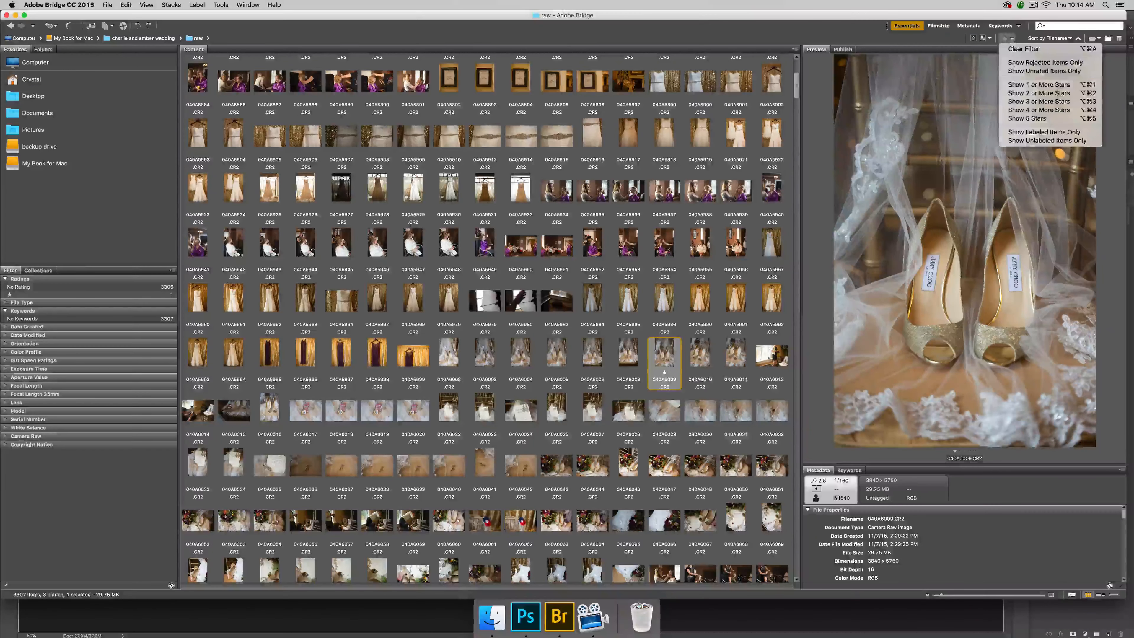
{"action": "left_click", "coordinate": [1019, 86]}
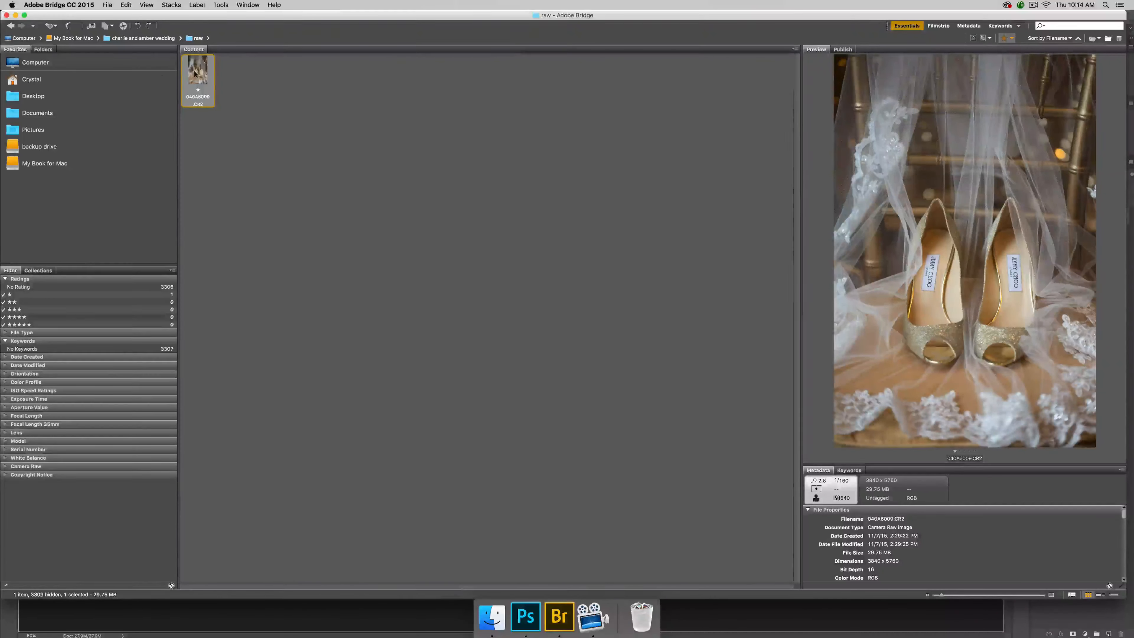
- Clear the star-rating filter, view the shoe photo 040A6009.CR2 full screen and give it a 1-star rating
{"action": "left_click", "coordinate": [1007, 39]}
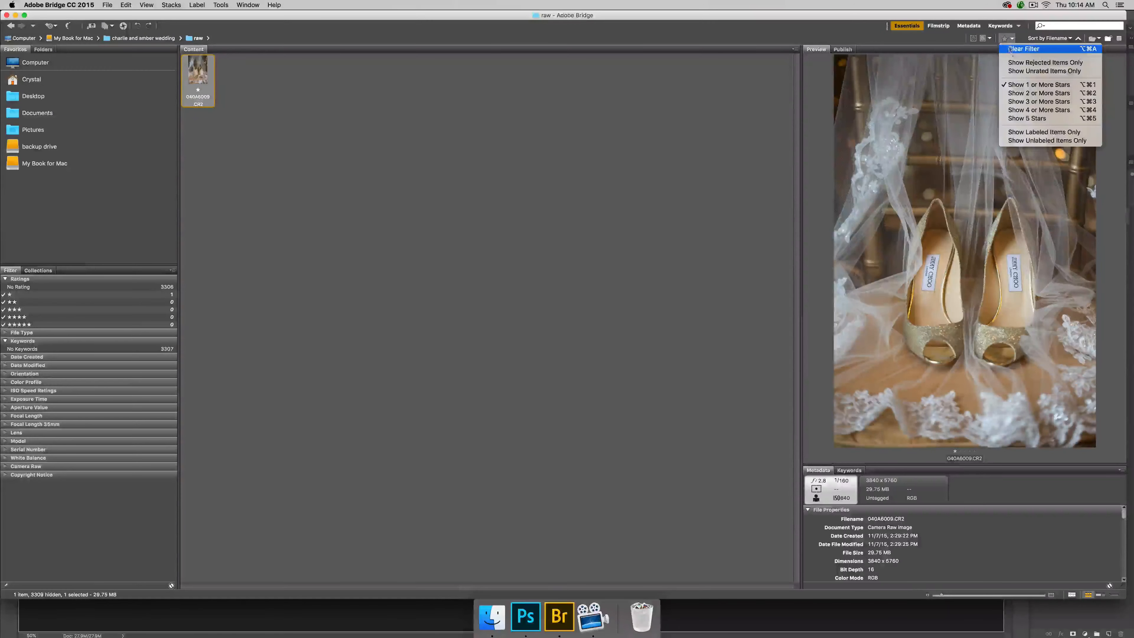
{"action": "left_click", "coordinate": [1013, 50]}
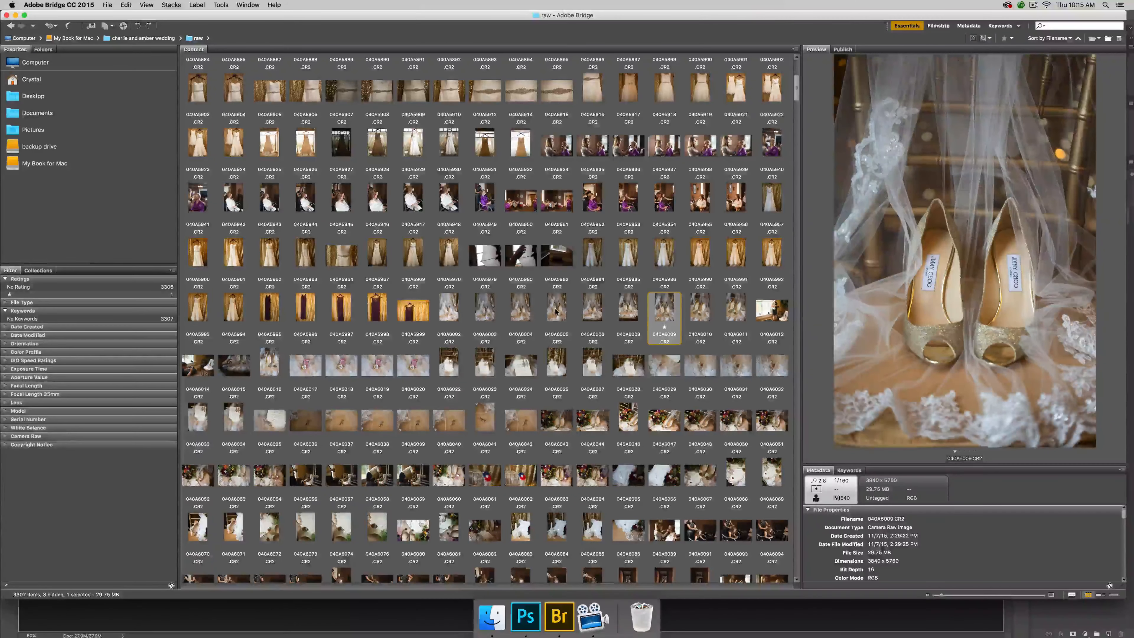
{"action": "key", "text": "space"}
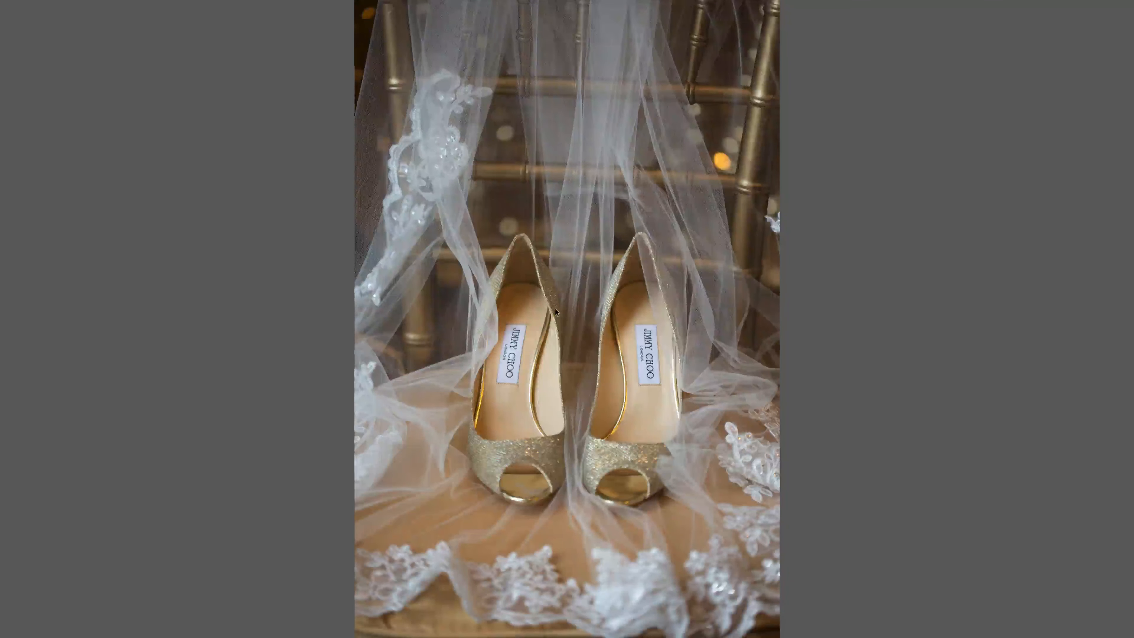
{"action": "key", "text": "1"}
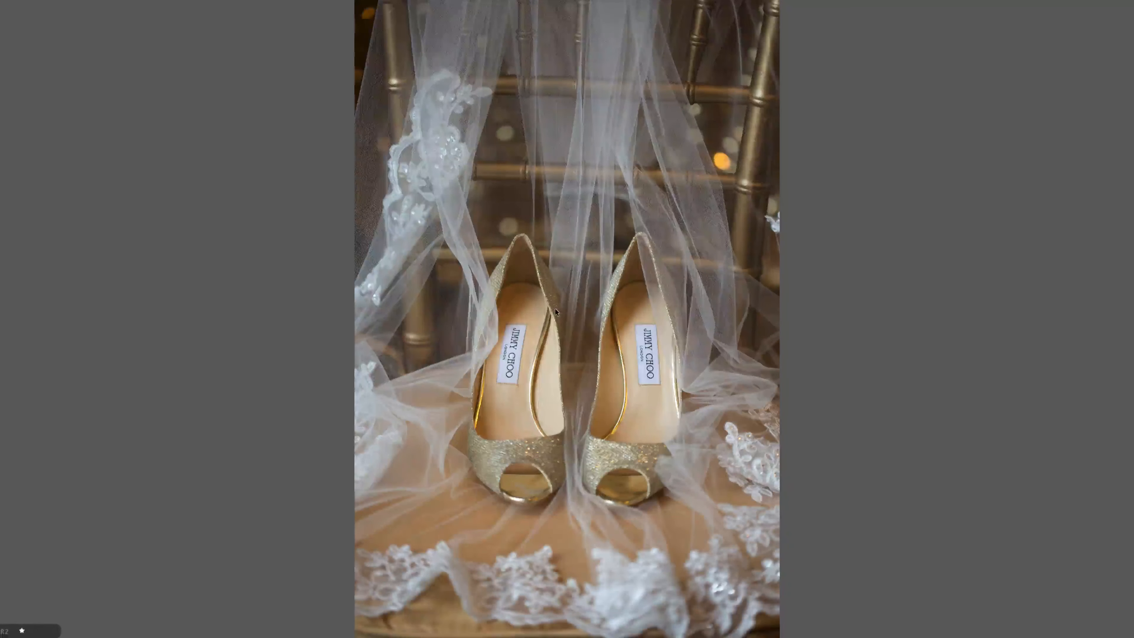
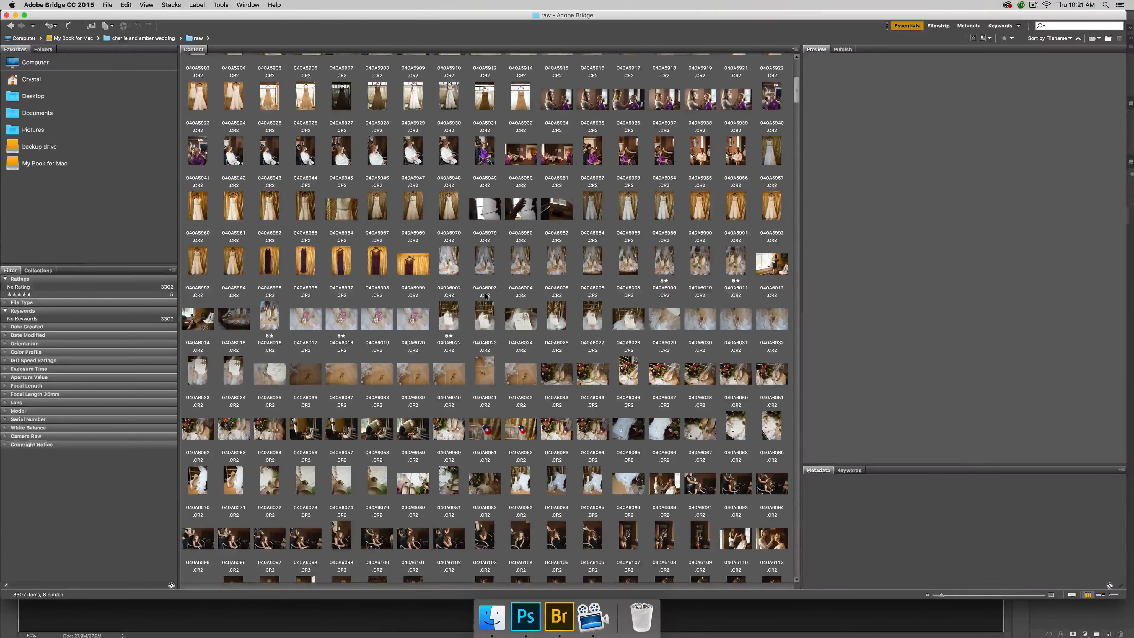
- Select the detail photos from 040A6003.CR2 through 040A6032.CR2, leaving out the three behind-the-scenes shots of the photographer at work
{"action": "left_click", "coordinate": [479, 255]}
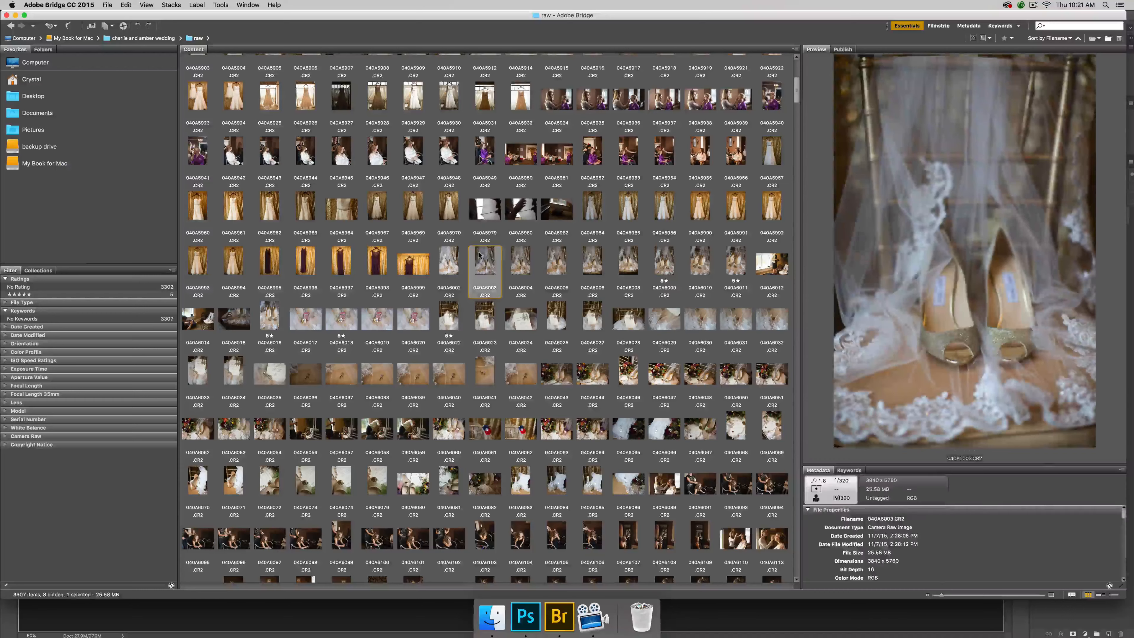
{"action": "left_click", "coordinate": [762, 320], "text": "shift"}
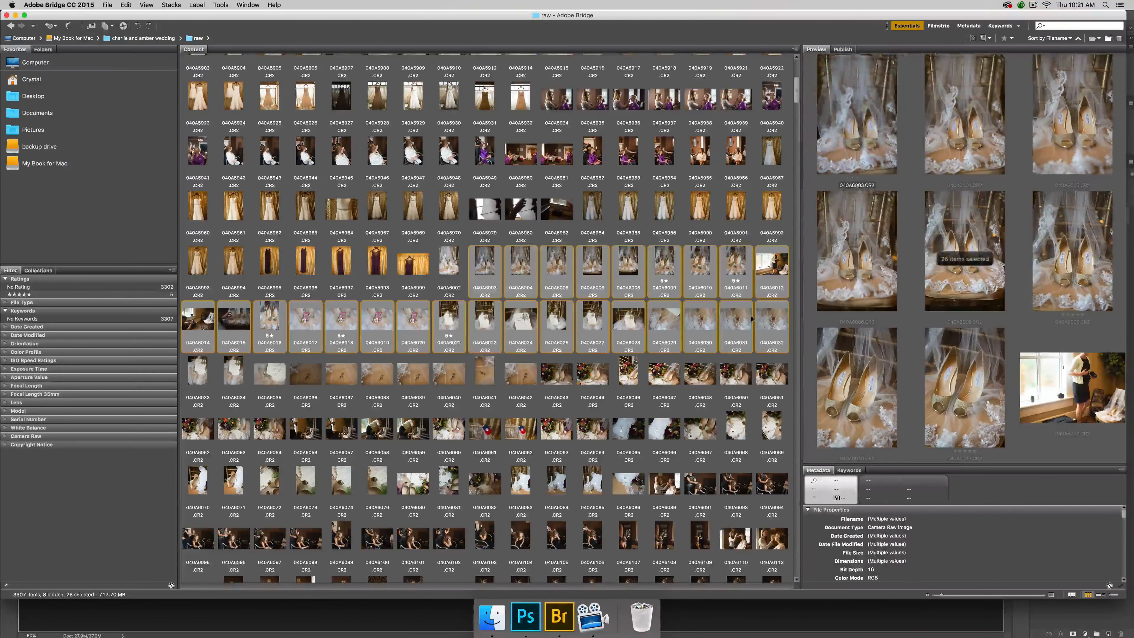
{"action": "left_click", "coordinate": [769, 264], "text": "super"}
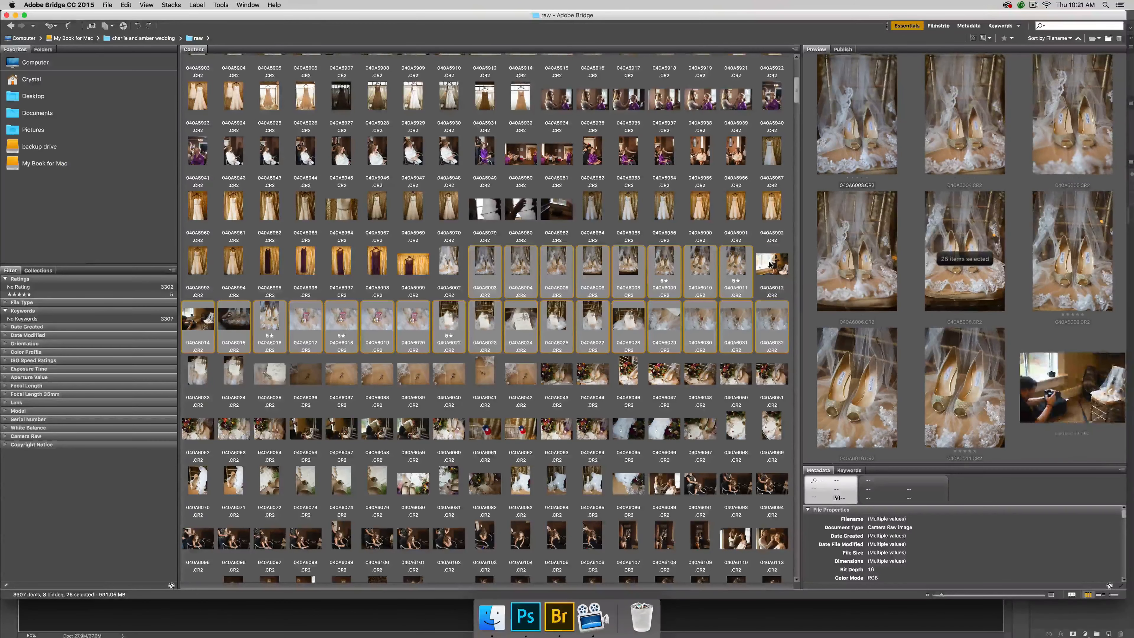
{"action": "left_click", "coordinate": [207, 318], "text": "super"}
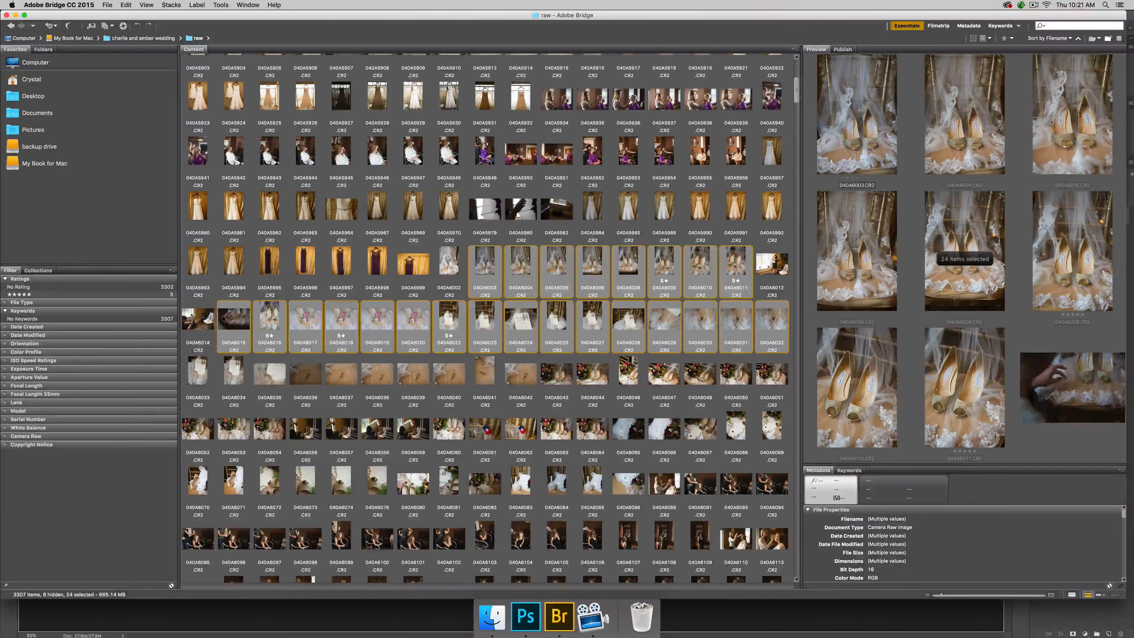
{"action": "left_click", "coordinate": [228, 318], "text": "super"}
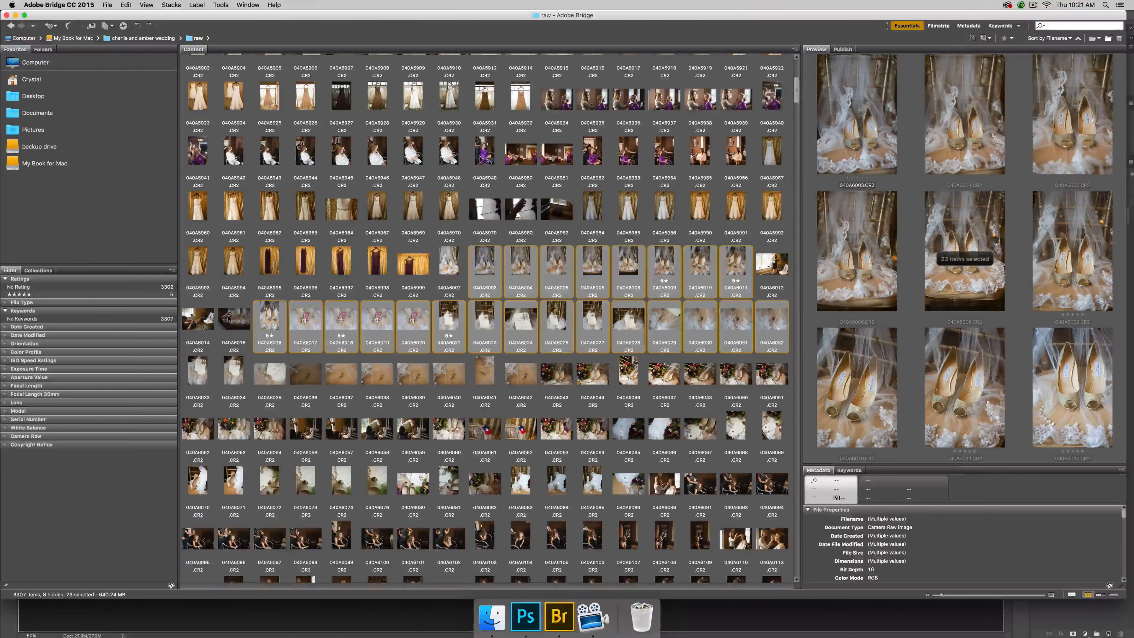
{"action": "right_click", "coordinate": [482, 317]}
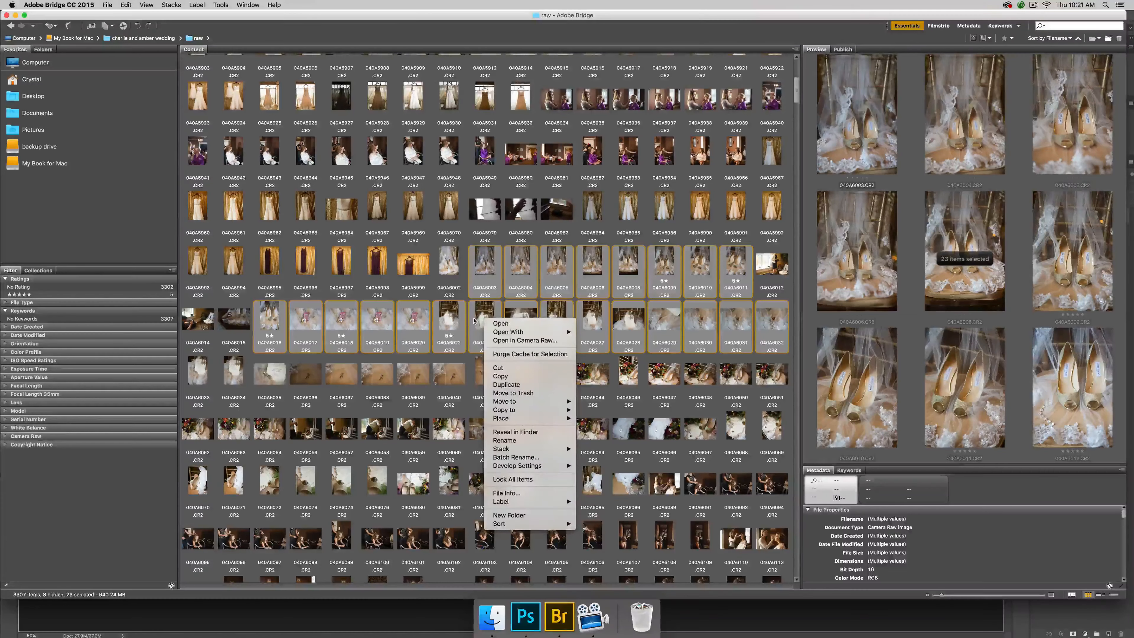
{"action": "left_click", "coordinate": [522, 493]}
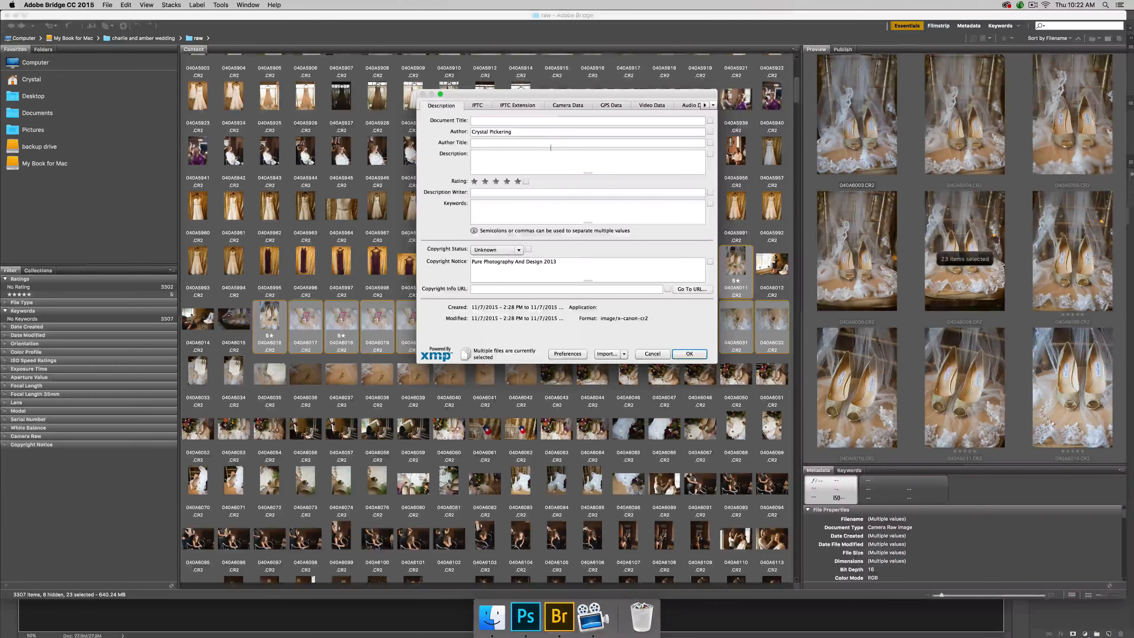
{"action": "left_click_drag", "start_coordinate": [559, 95], "coordinate": [457, 116]}
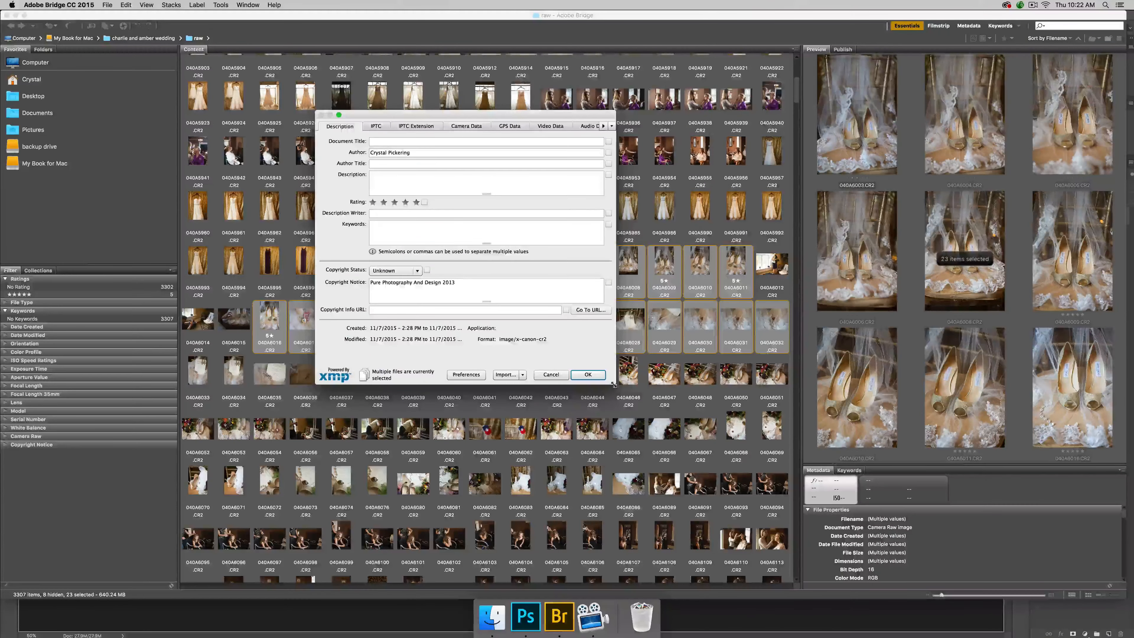
{"action": "left_click_drag", "start_coordinate": [614, 383], "coordinate": [711, 459]}
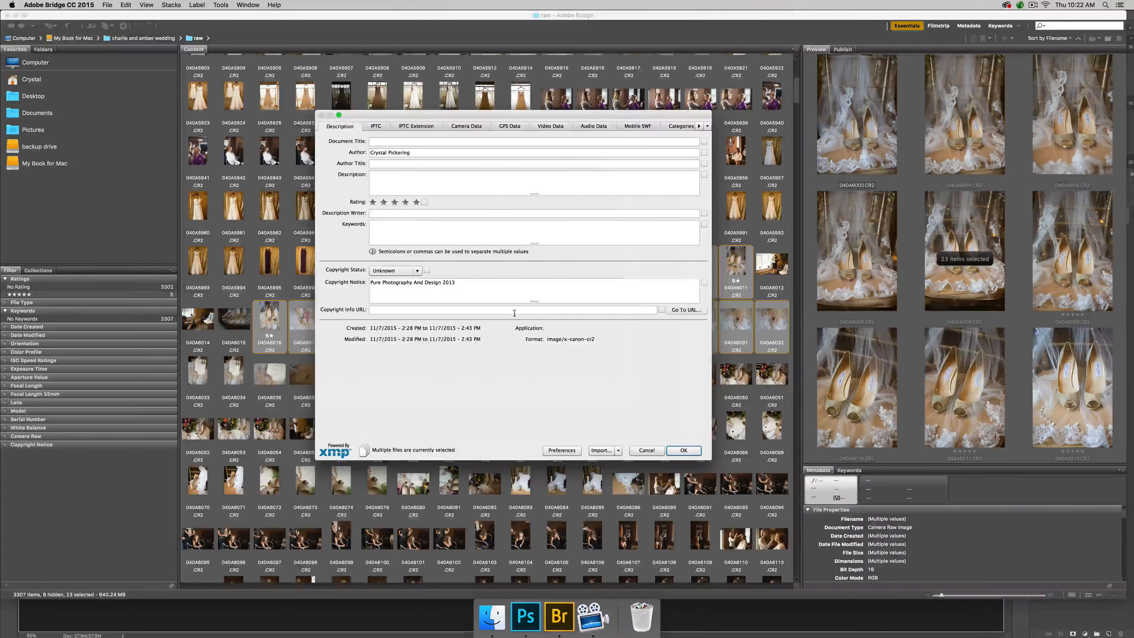
{"action": "triple_click", "coordinate": [371, 287]}
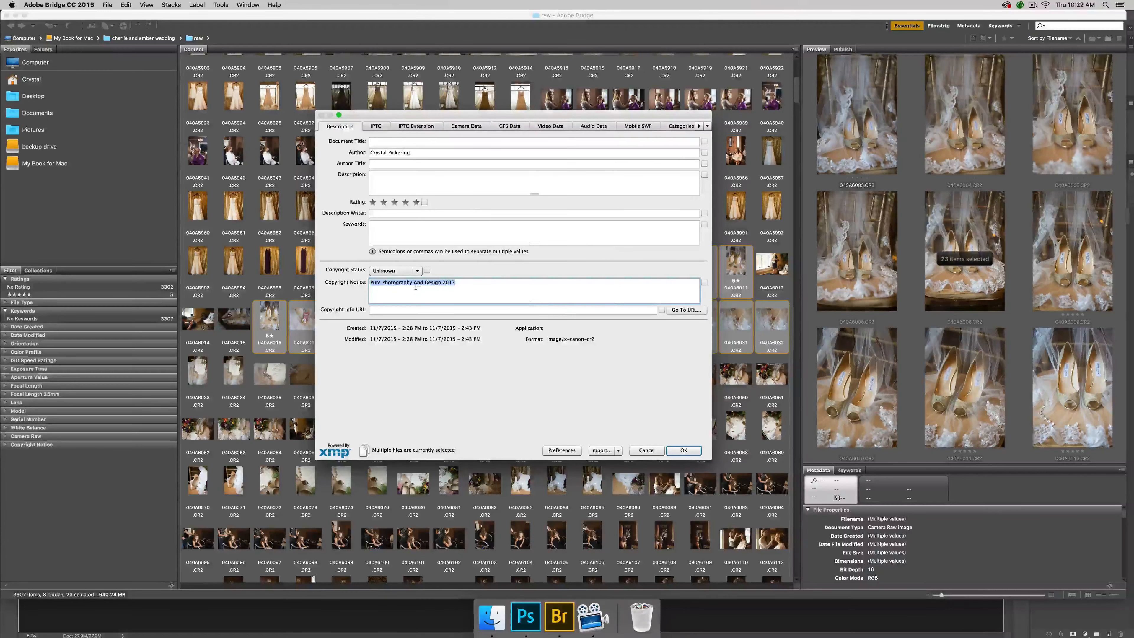
{"action": "left_click", "coordinate": [394, 310]}
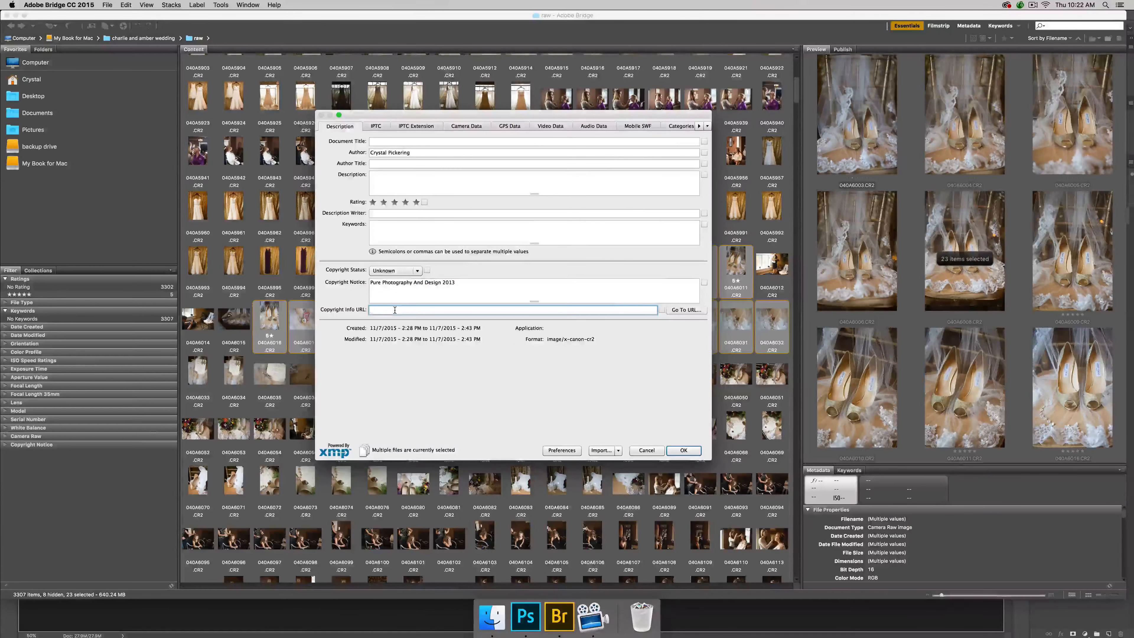
{"action": "type", "text": "www.purephotos"}
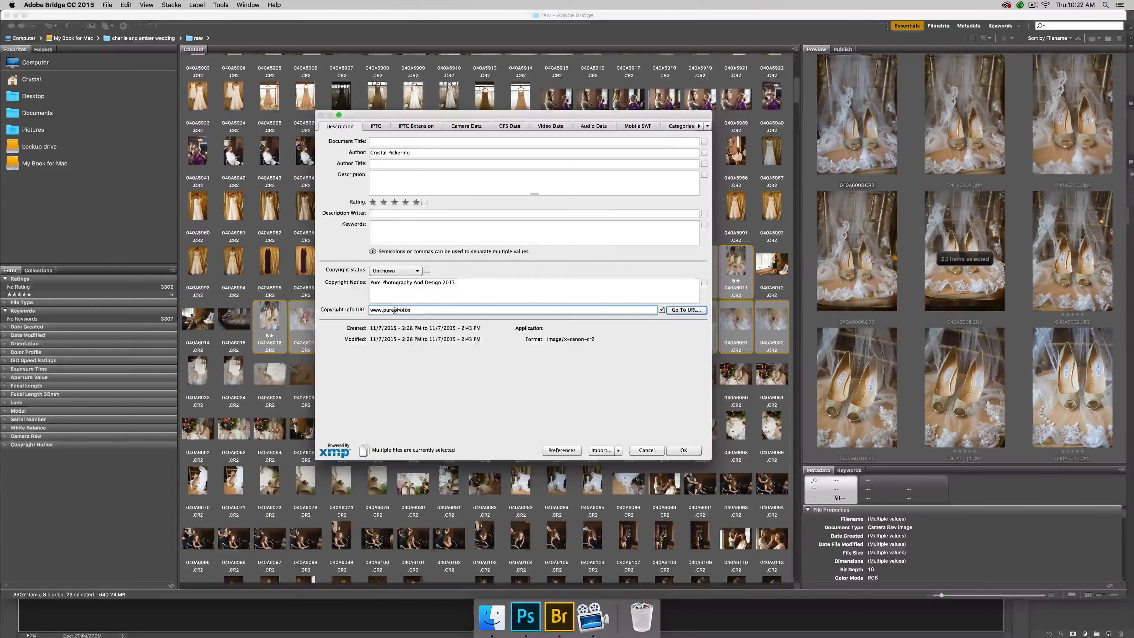
{"action": "type", "text": "hopactions.com"}
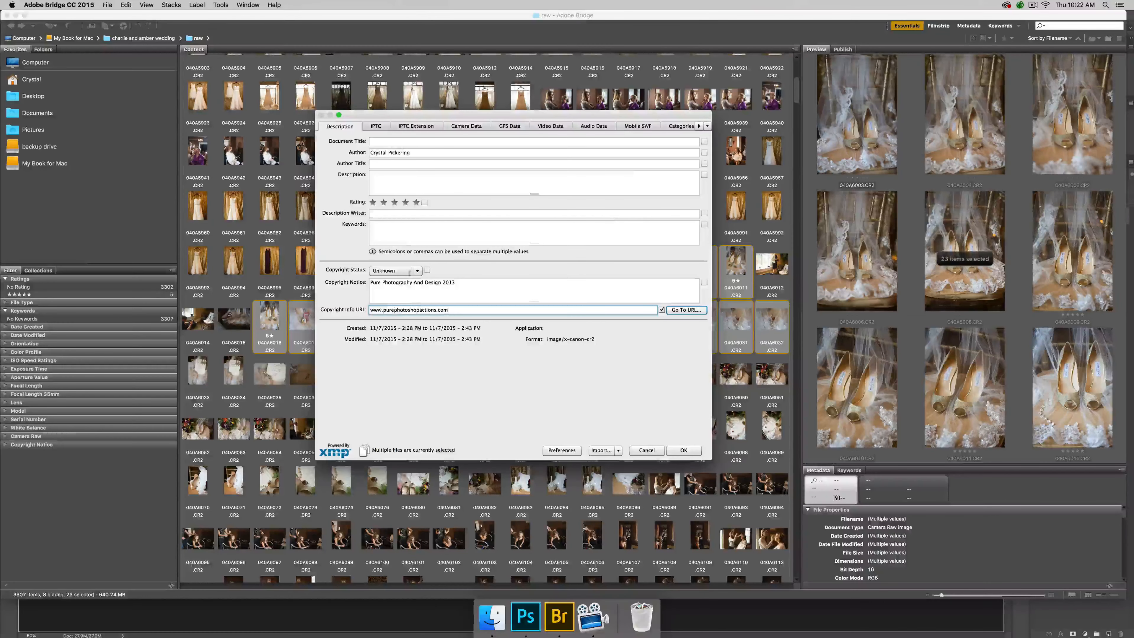
- Enter the keywords Wedding Details, wedding shoes and Jimmy Choo for the selected photos
{"action": "left_click", "coordinate": [401, 229]}
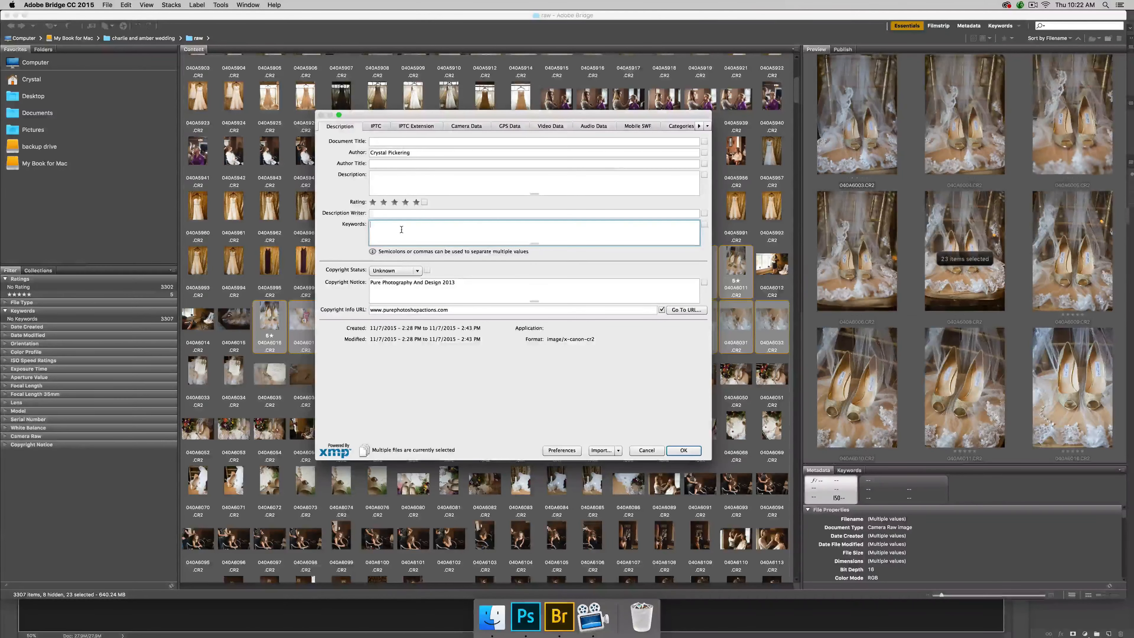
{"action": "type", "text": "wedd"}
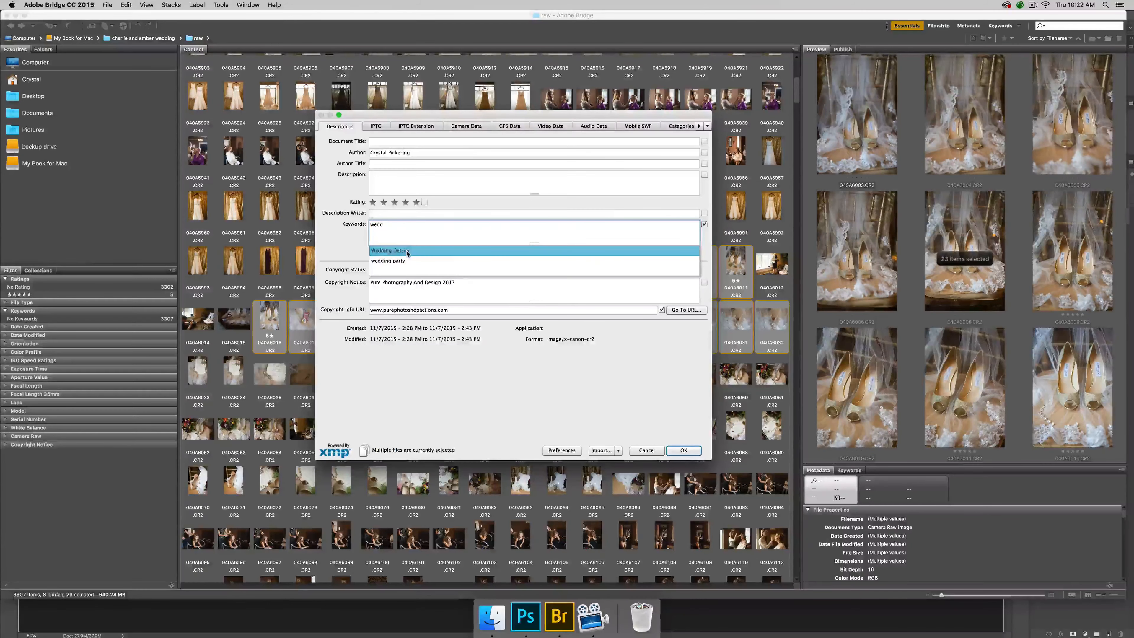
{"action": "left_click", "coordinate": [408, 251]}
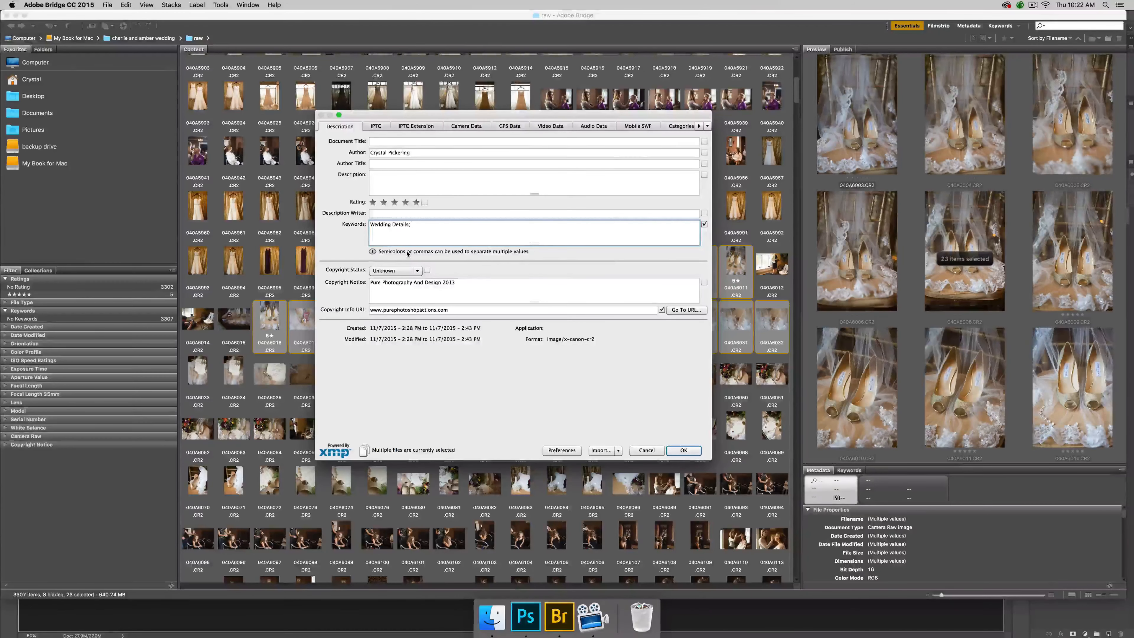
{"action": "type", "text": "wedding"}
{"action": "key", "text": "BackSpace"}
{"action": "key", "text": "BackSpace"}
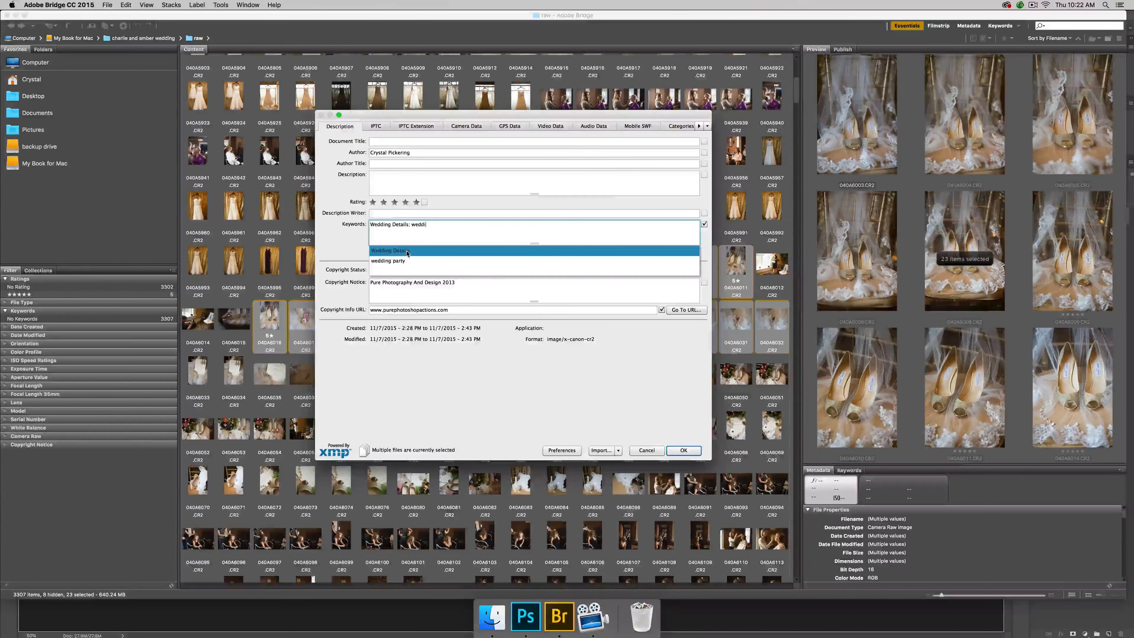
{"action": "type", "text": "ng shoes"}
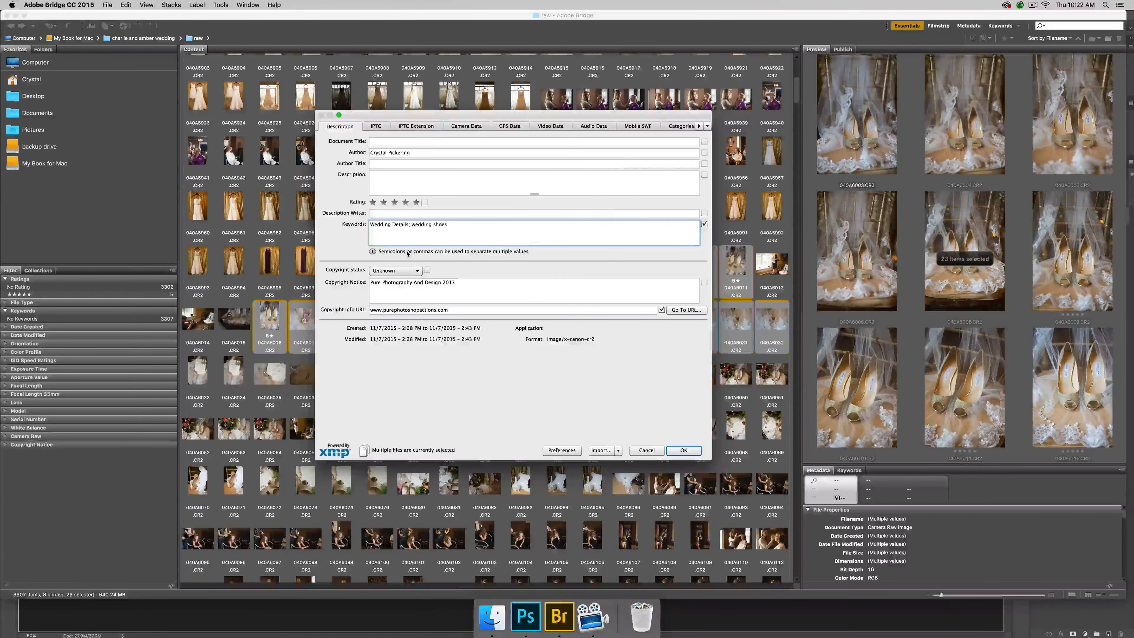
{"action": "type", "text": "; "}
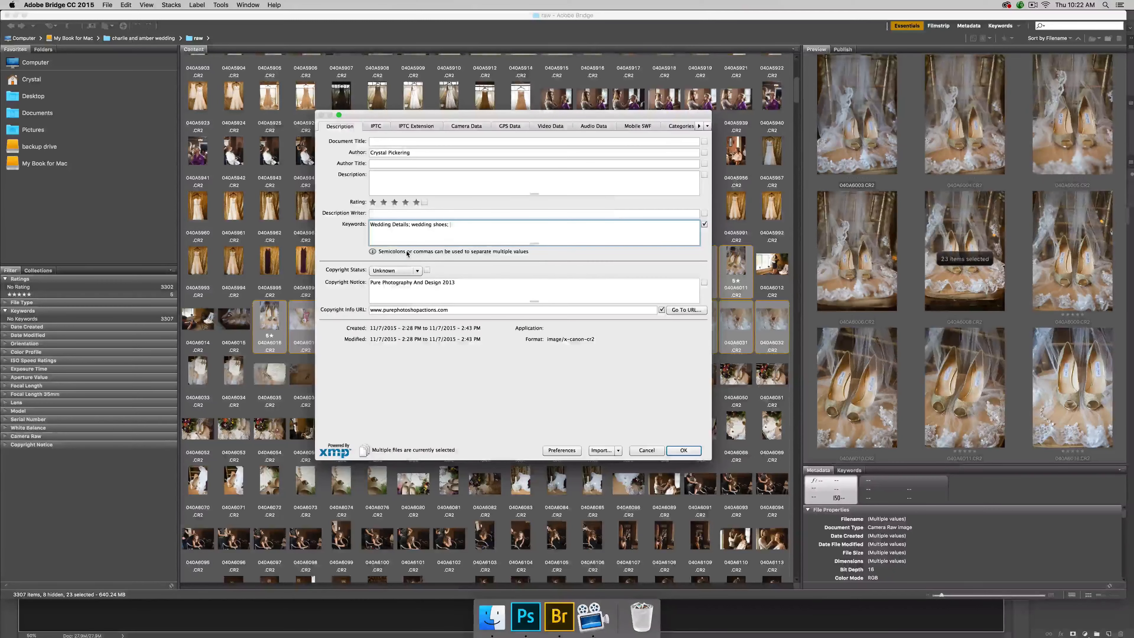
{"action": "type", "text": "Jimmy Choo"}
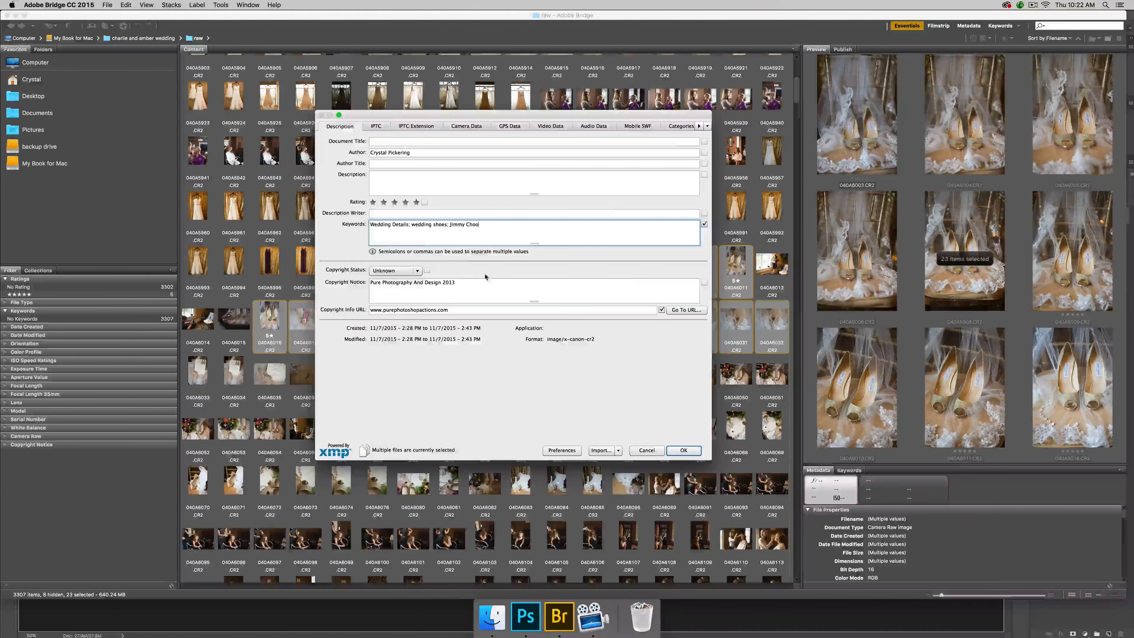
- Add the suggested keyword for the couple's wedding and apply the file info to the selected photos
{"action": "left_click", "coordinate": [451, 184]}
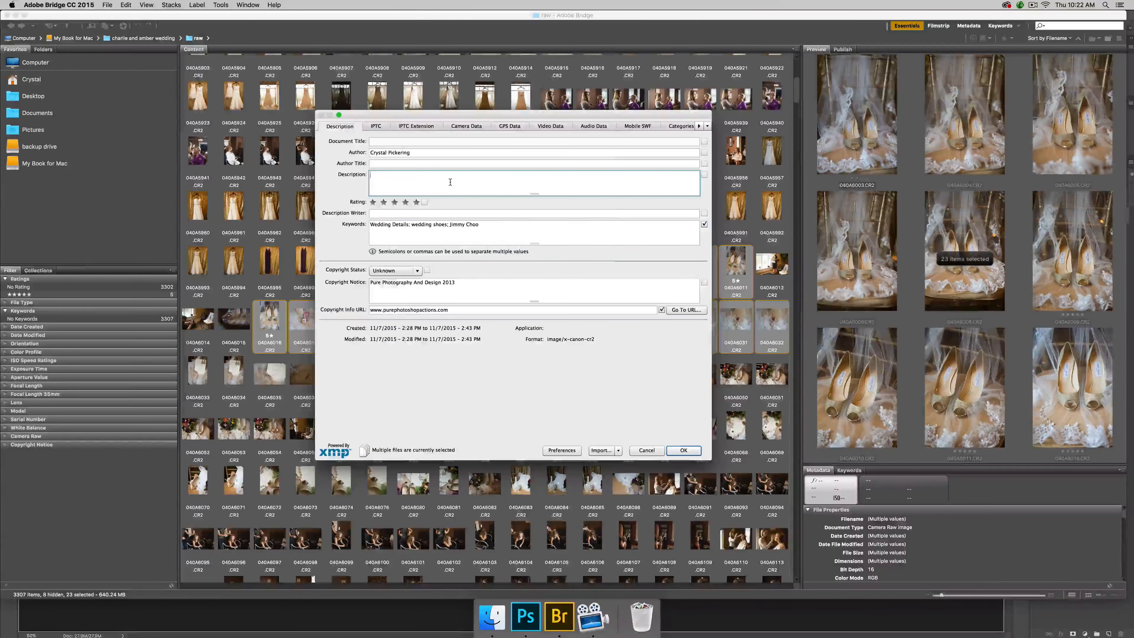
{"action": "left_click", "coordinate": [520, 233]}
{"action": "key", "text": "super+a"}
{"action": "left_click", "coordinate": [520, 233]}
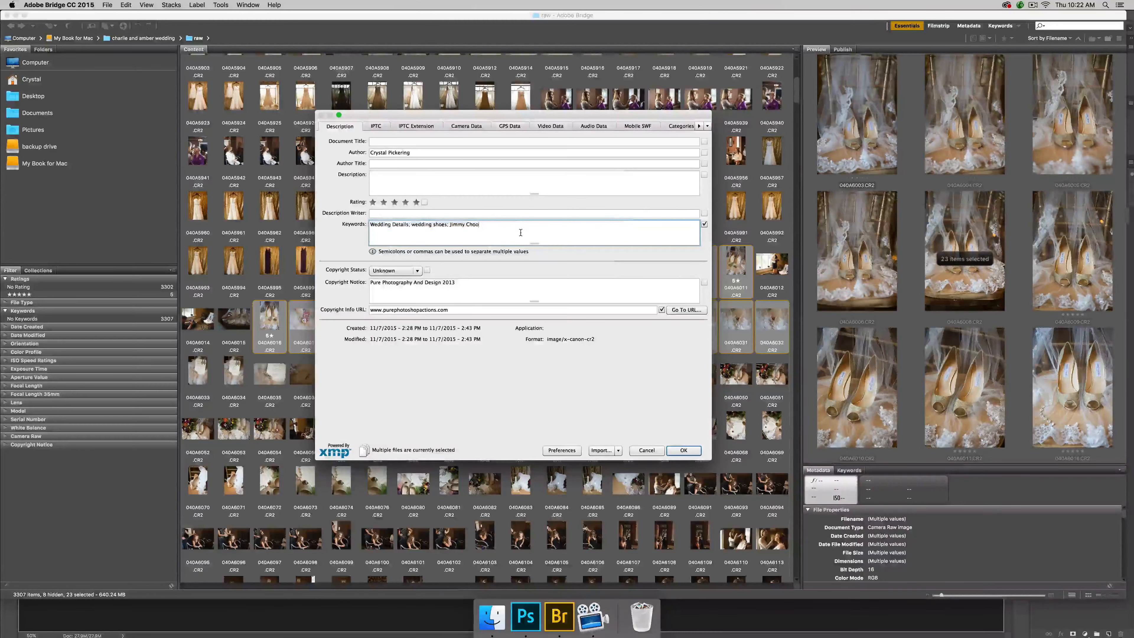
{"action": "type", "text": ", a"}
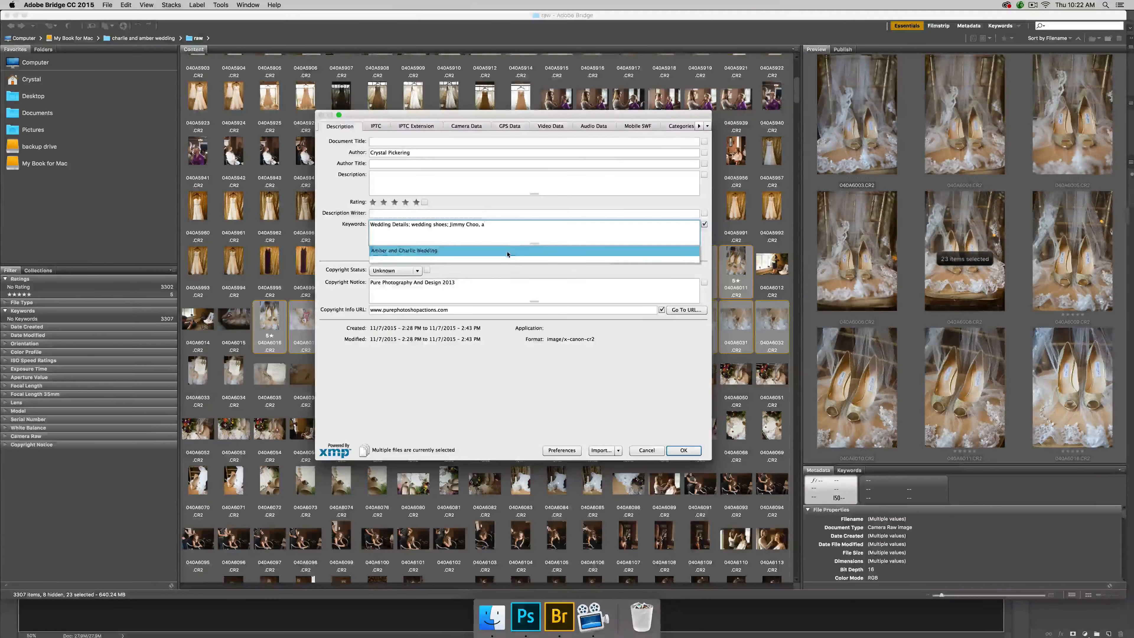
{"action": "left_click", "coordinate": [509, 251]}
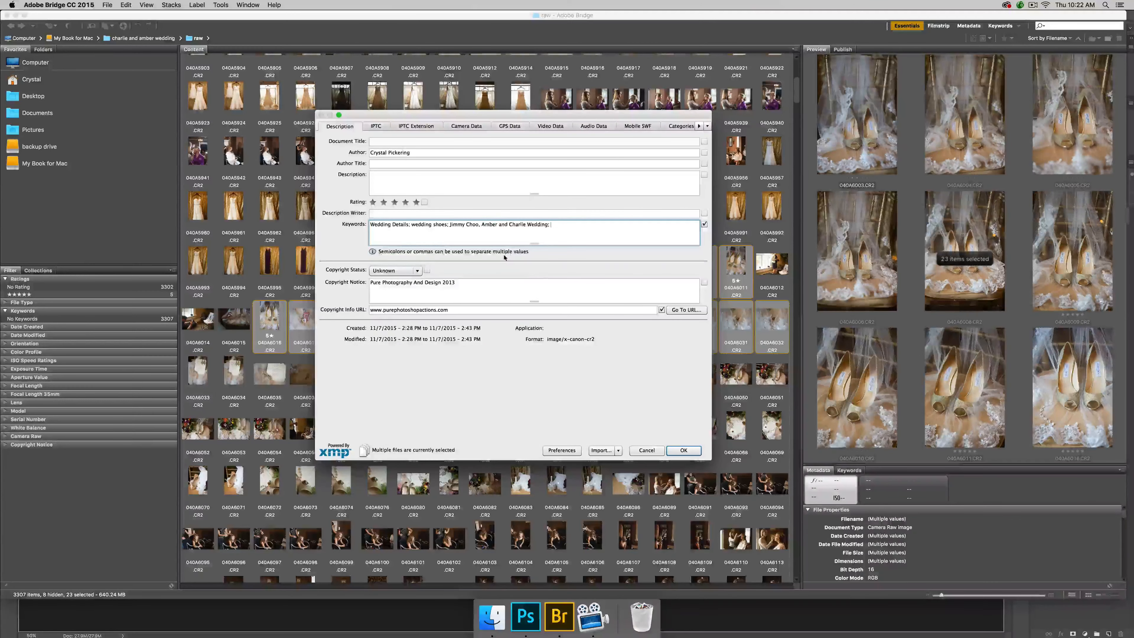
{"action": "left_click", "coordinate": [683, 451]}
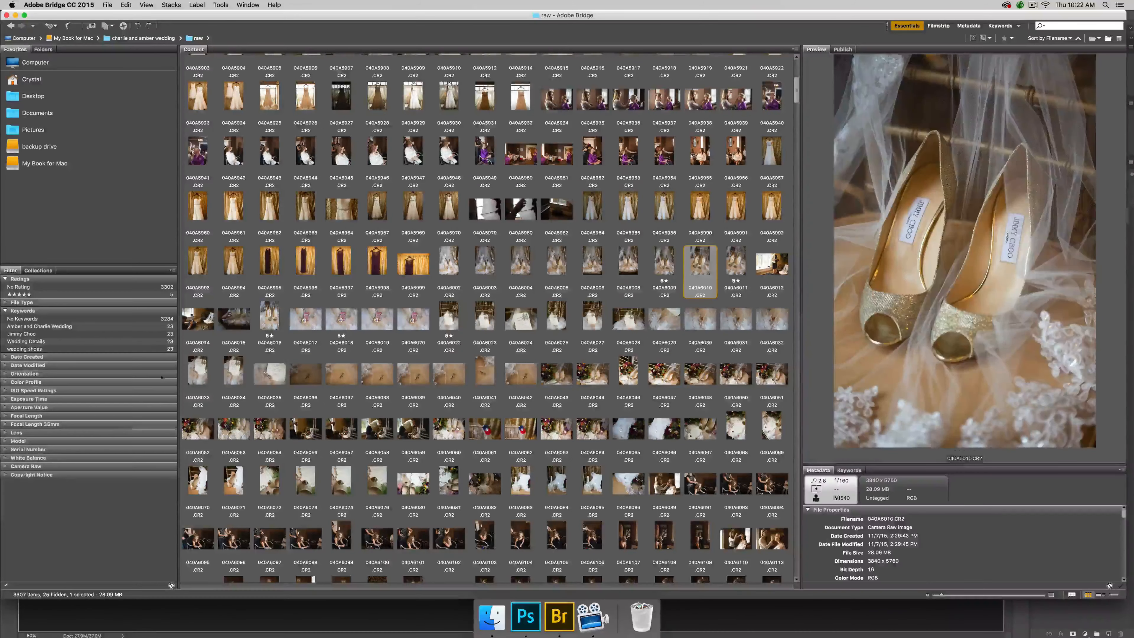
- Filter the folder by the keyword Jimmy Choo and preview some of the matching shoe photos
{"action": "left_click", "coordinate": [85, 329]}
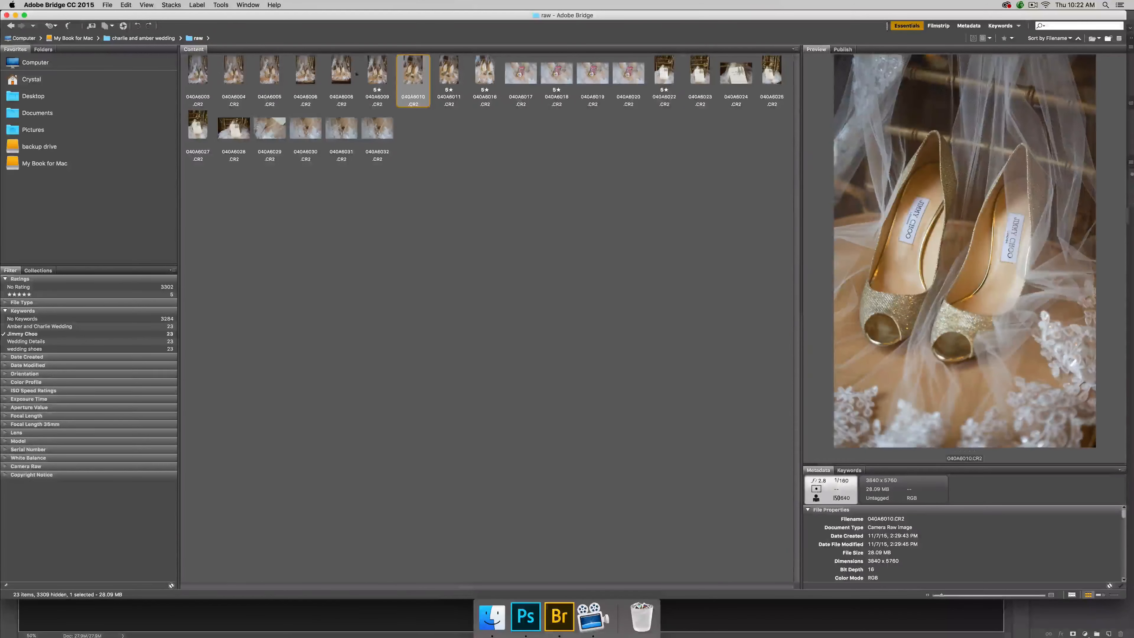
{"action": "left_click", "coordinate": [517, 75]}
{"action": "left_click", "coordinate": [489, 75]}
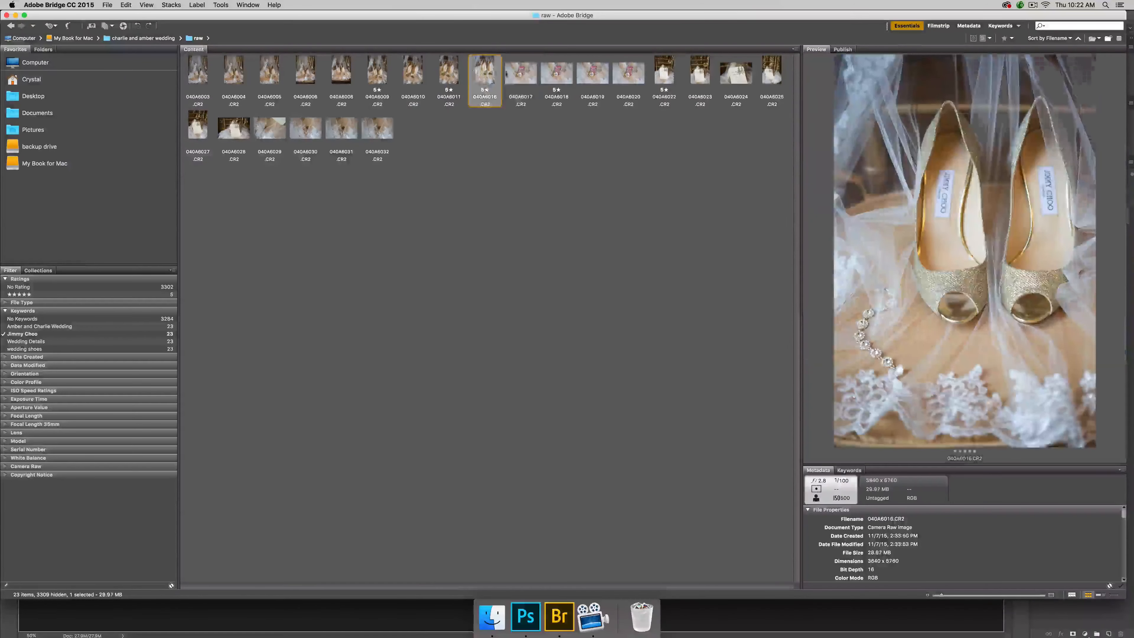
{"action": "left_click", "coordinate": [448, 74]}
- Remove the keyword Jimmy Choo from the file info of the four locket and earring box photos, 040A6017 to 040A6020
{"action": "left_click", "coordinate": [520, 75]}
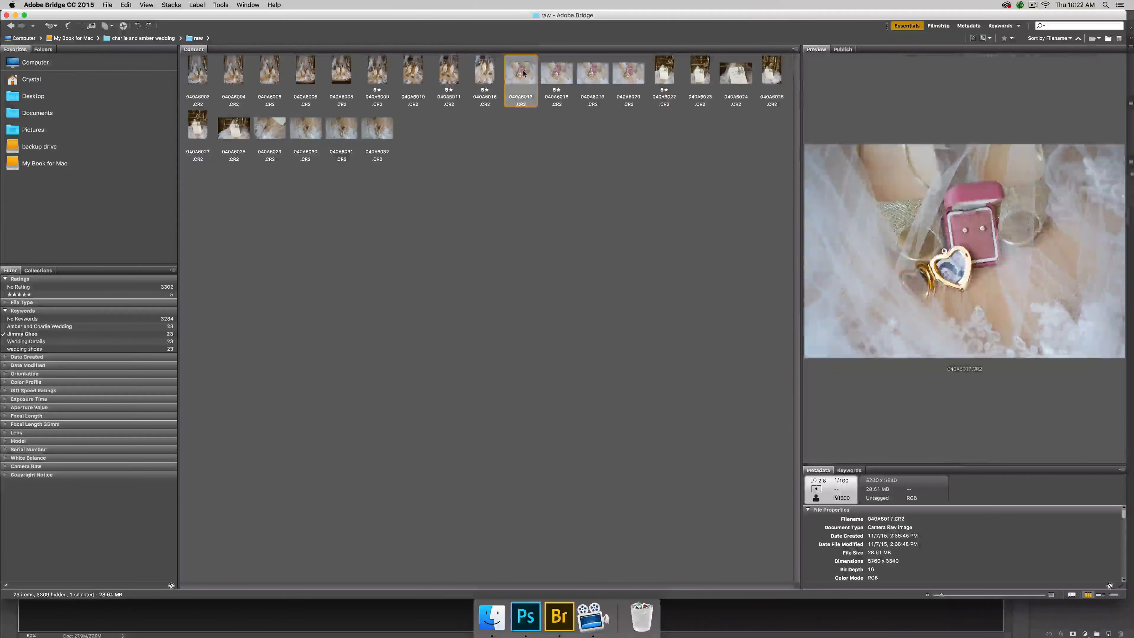
{"action": "left_click", "coordinate": [616, 69], "text": "shift"}
{"action": "right_click", "coordinate": [622, 75]}
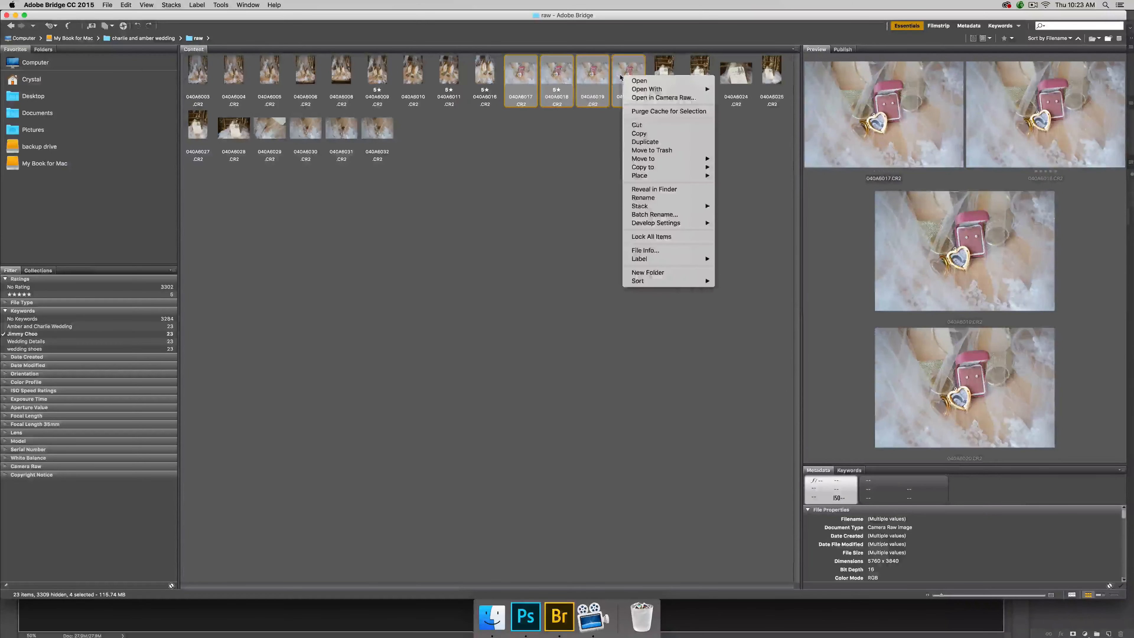
{"action": "left_click", "coordinate": [642, 249]}
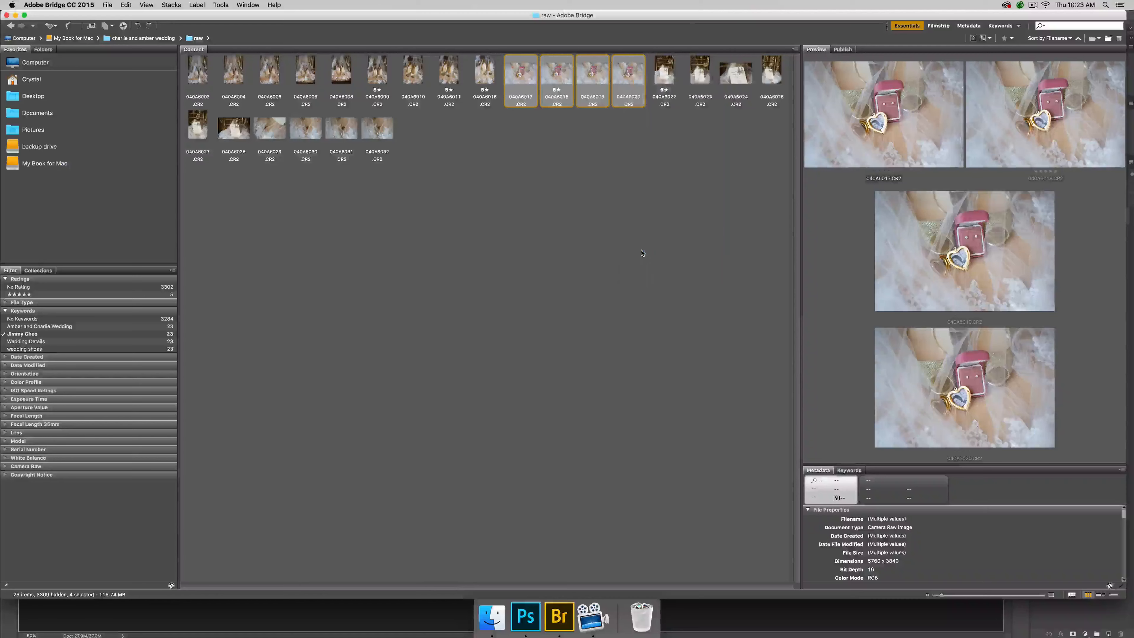
{"action": "left_click", "coordinate": [531, 186]}
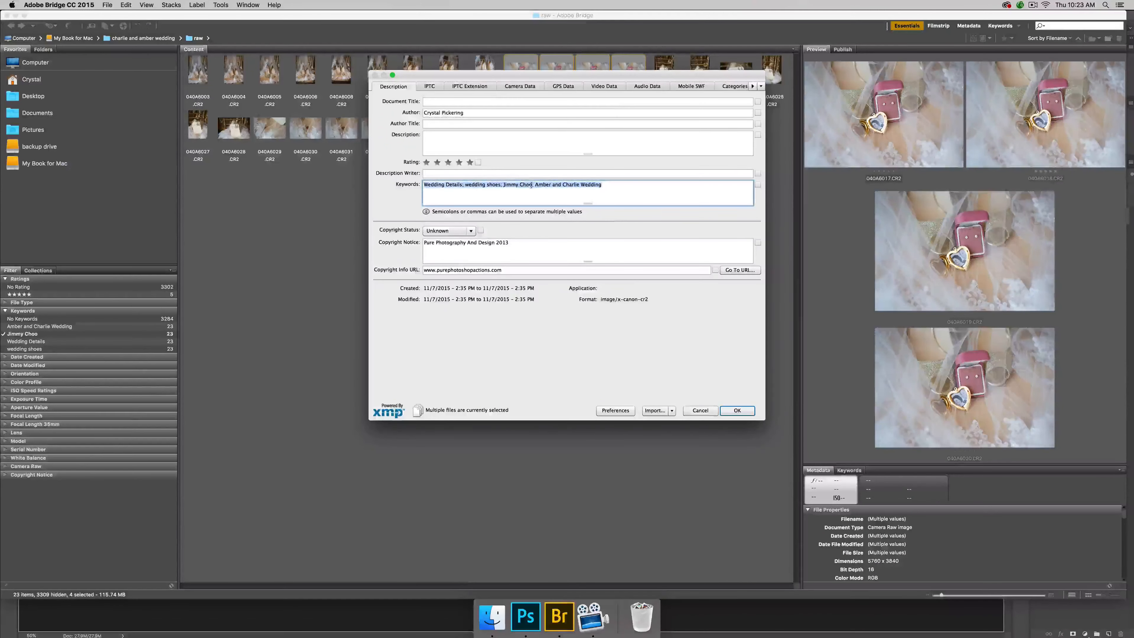
{"action": "left_click", "coordinate": [532, 186]}
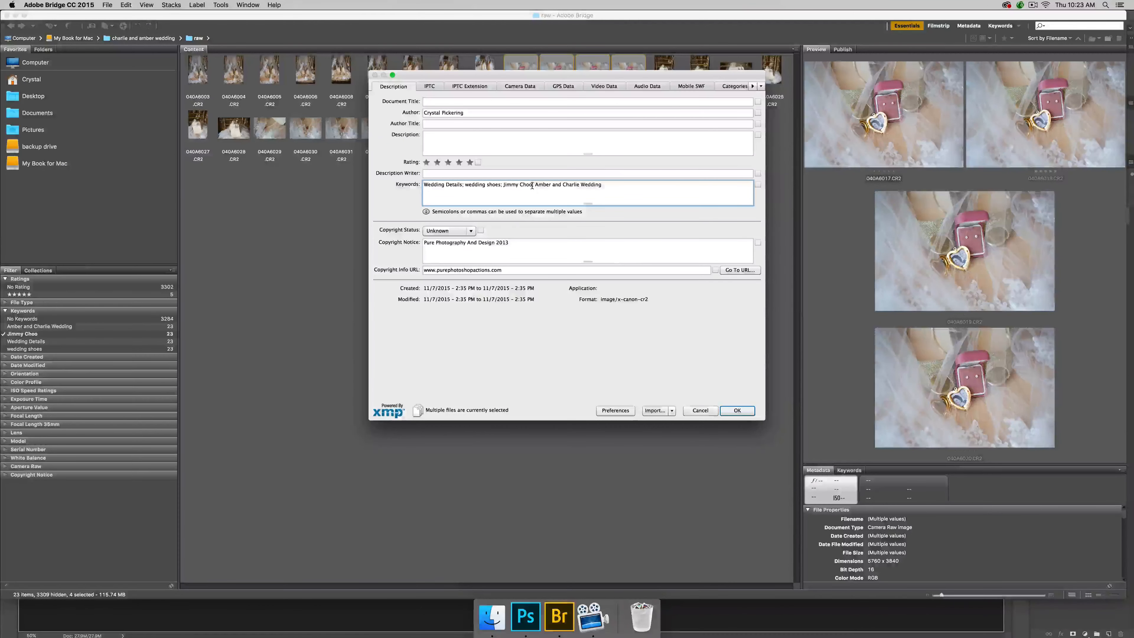
{"action": "key", "text": "BackSpace"}
{"action": "key", "text": "BackSpace"}
{"action": "key", "text": "BackSpace"}
{"action": "key", "text": "BackSpace"}
{"action": "key", "text": "BackSpace"}
{"action": "key", "text": "BackSpace"}
{"action": "key", "text": "BackSpace"}
{"action": "key", "text": "BackSpace"}
{"action": "key", "text": "BackSpace"}
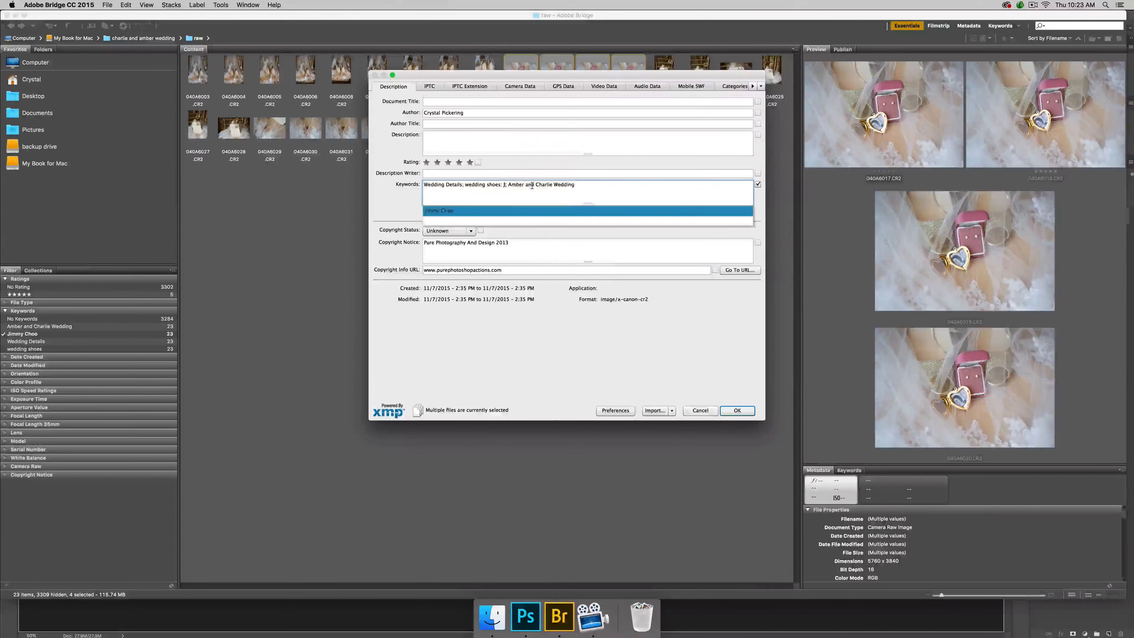
{"action": "key", "text": "BackSpace"}
{"action": "key", "text": "BackSpace"}
{"action": "key", "text": "BackSpace"}
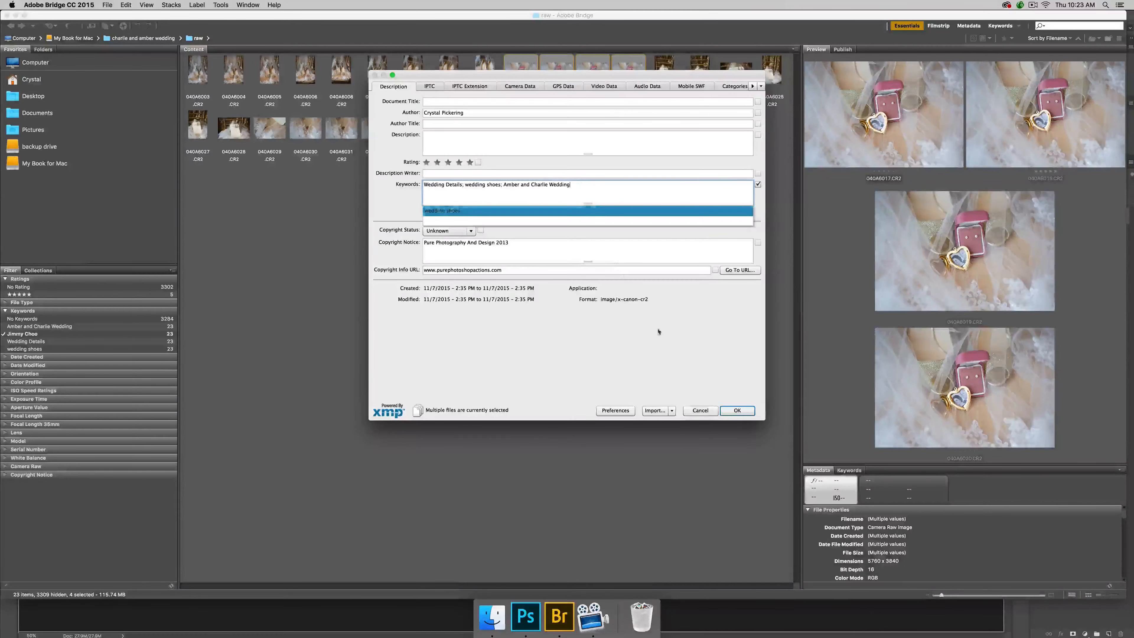
{"action": "key", "text": "Return"}
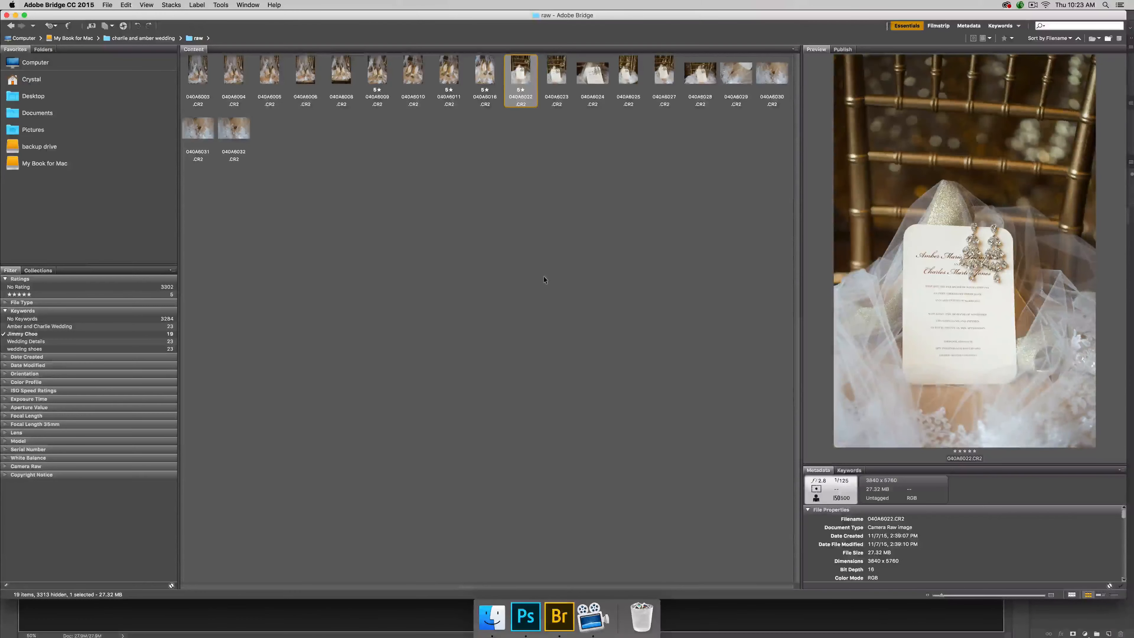
- Remove the keyword Jimmy Choo from the file info of the six invitation photos, 040A6022 to 040A6028
{"action": "left_click", "coordinate": [700, 74], "text": "shift"}
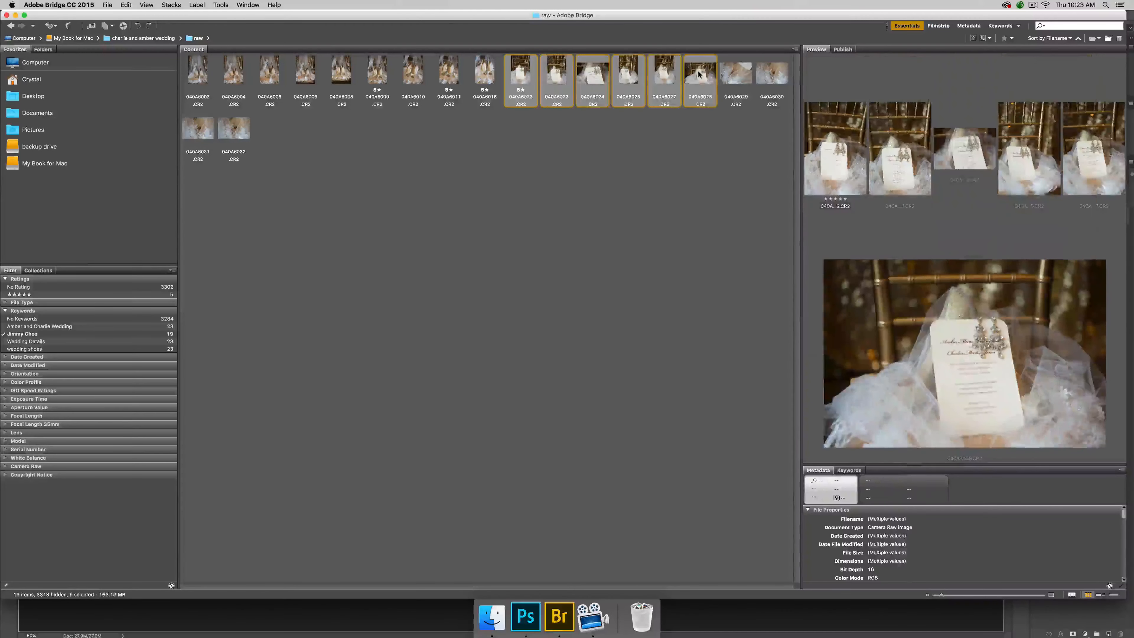
{"action": "right_click", "coordinate": [704, 76]}
{"action": "left_click", "coordinate": [722, 251]}
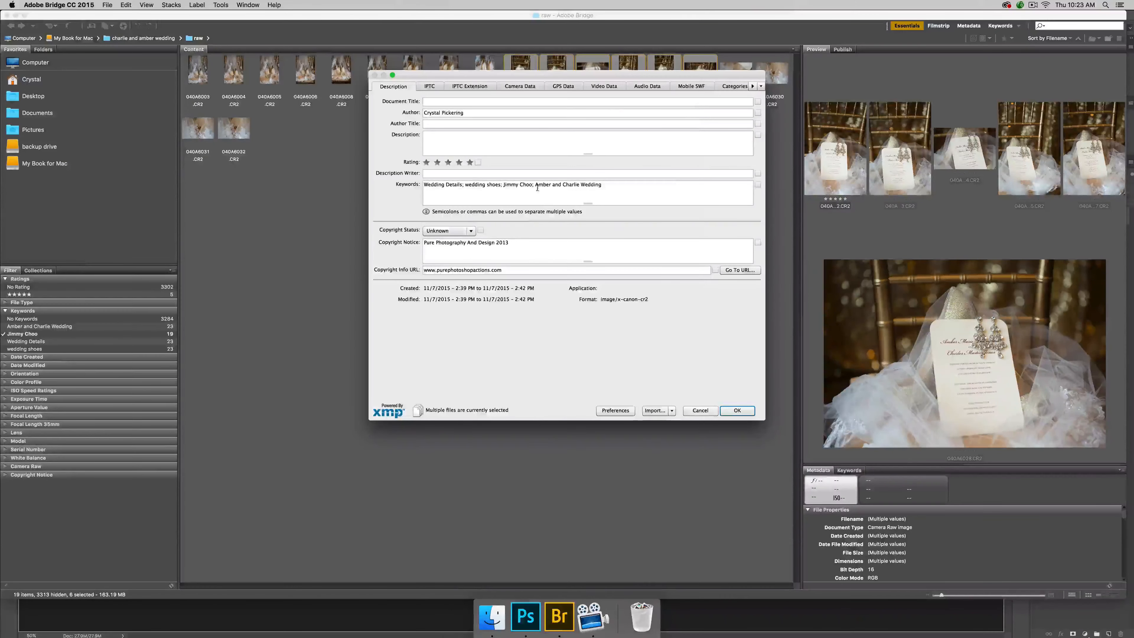
{"action": "left_click_drag", "start_coordinate": [532, 184], "coordinate": [503, 185]}
{"action": "key", "text": "BackSpace"}
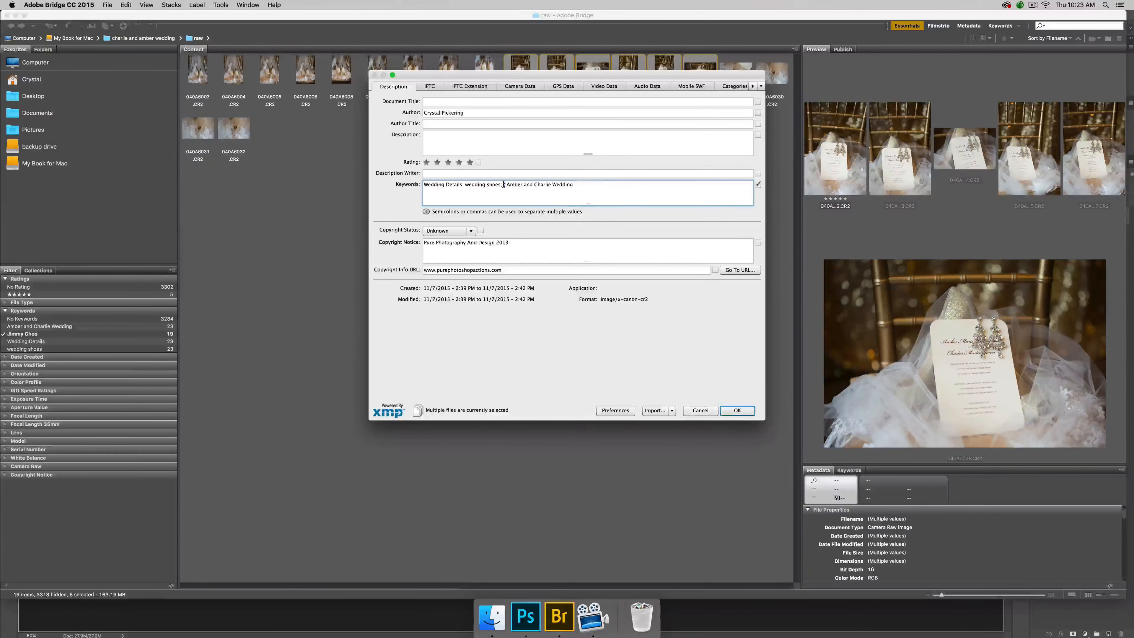
{"action": "key", "text": "BackSpace"}
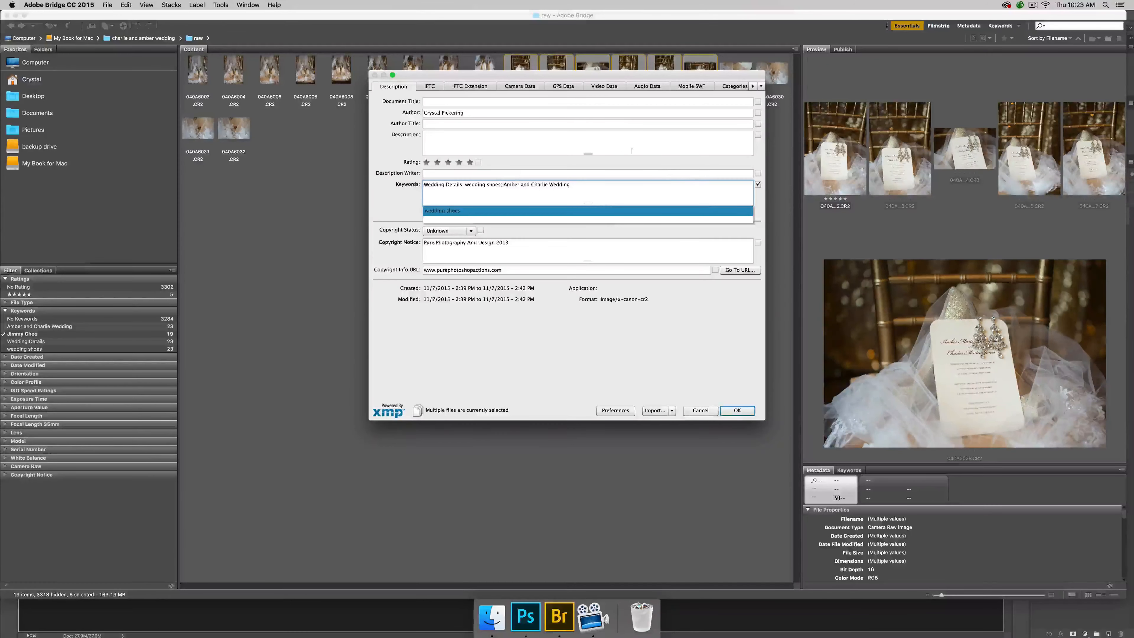
{"action": "left_click", "coordinate": [737, 410]}
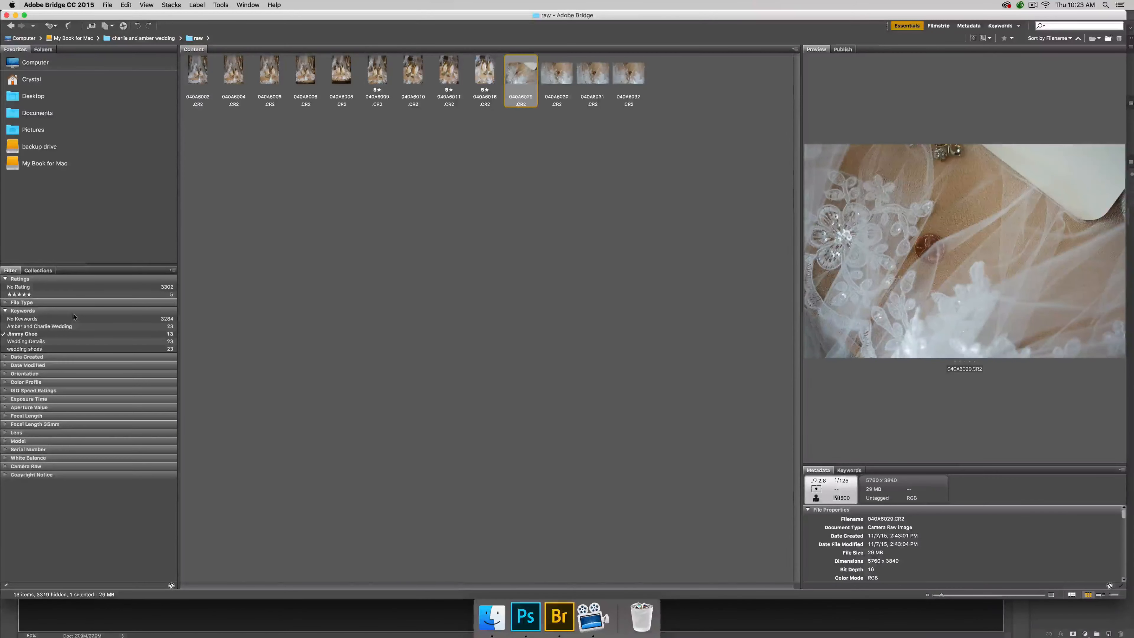
- Replace the Jimmy Choo filter with the keywords Wedding Details and wedding shoes, temporarily including files without keywords
{"action": "left_click", "coordinate": [72, 318]}
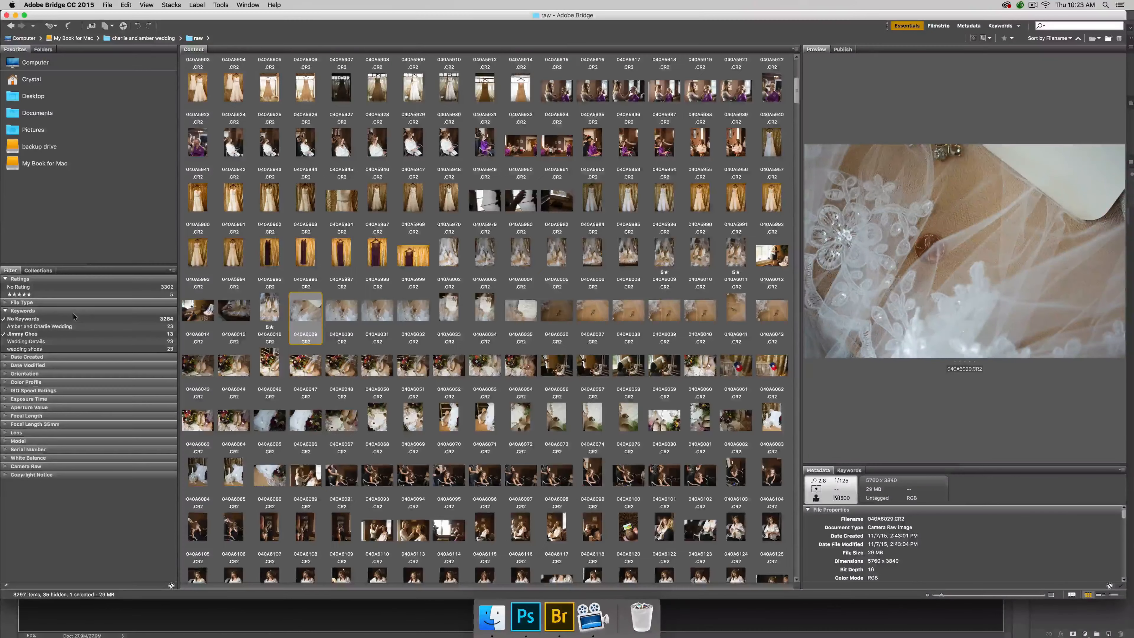
{"action": "left_click", "coordinate": [63, 332]}
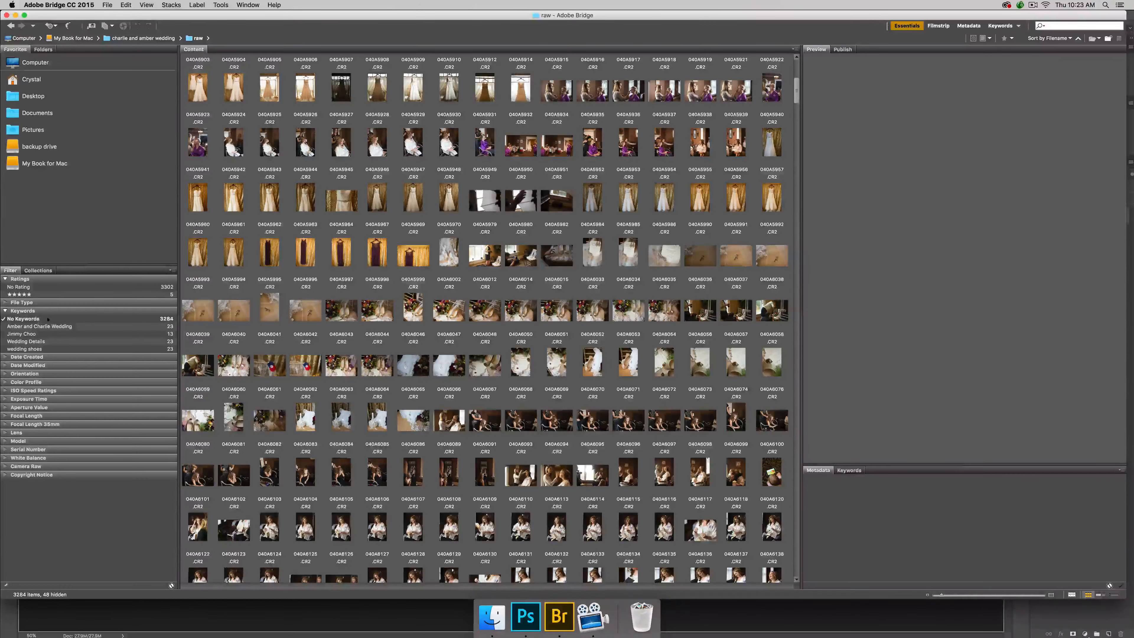
{"action": "left_click", "coordinate": [66, 339]}
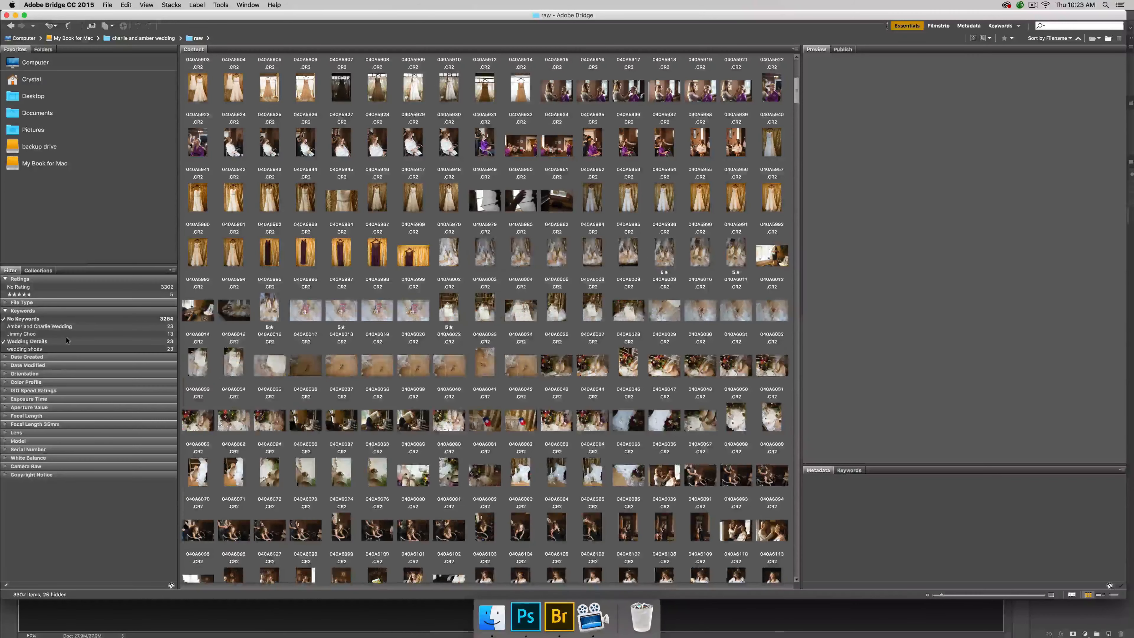
{"action": "left_click", "coordinate": [67, 347]}
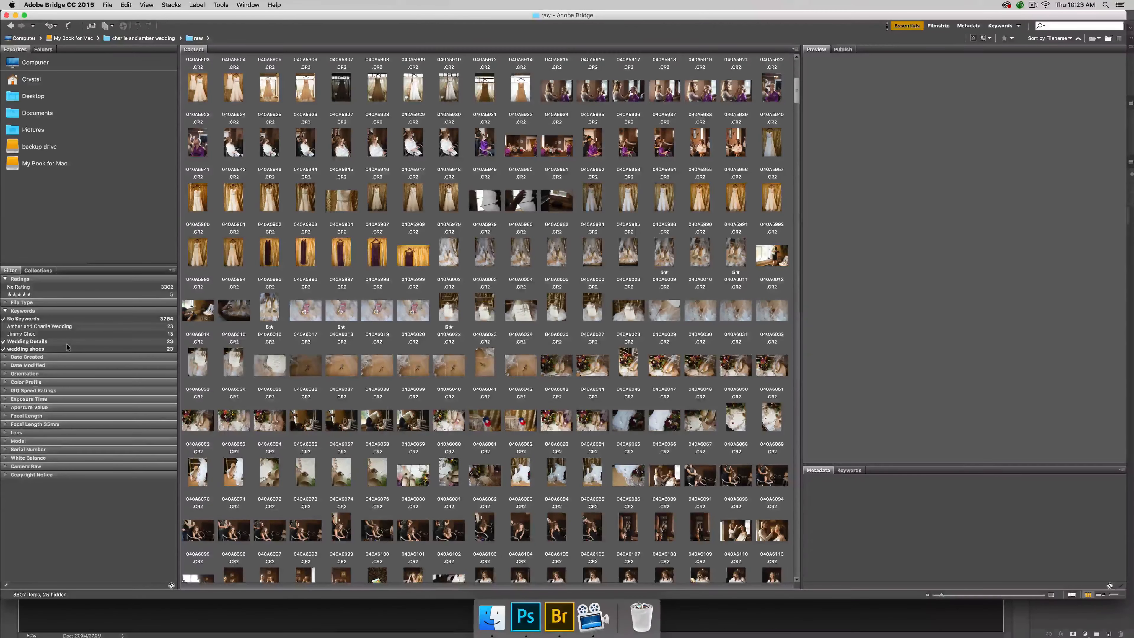
{"action": "left_click", "coordinate": [29, 318]}
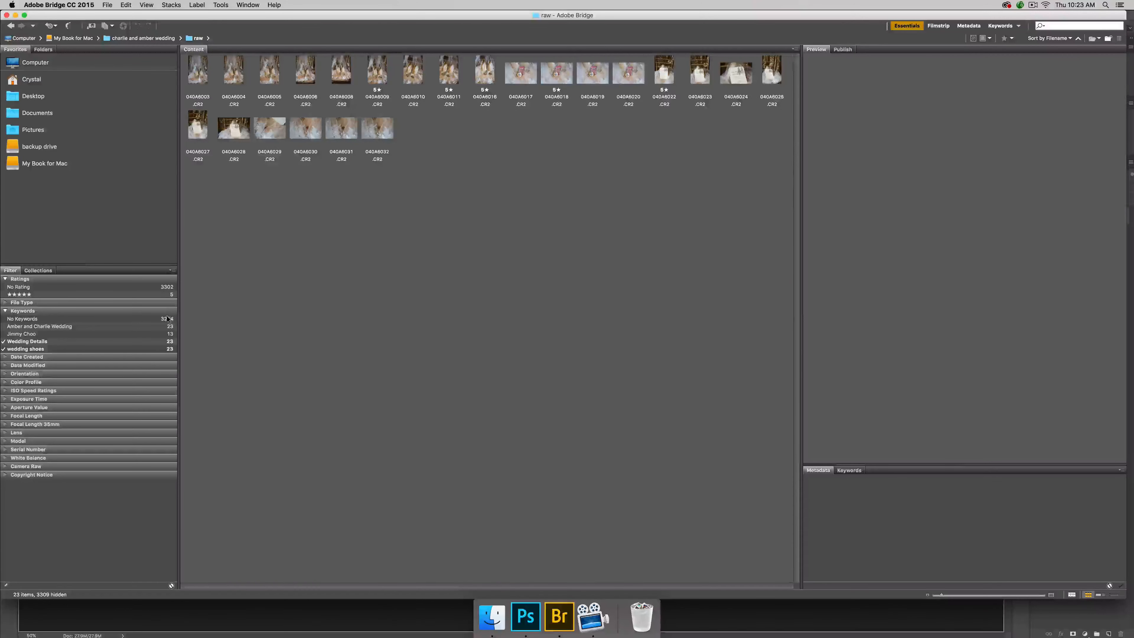
- Filter the folder by the couple's wedding keyword alone, and clear all keyword filters
{"action": "left_click", "coordinate": [70, 332]}
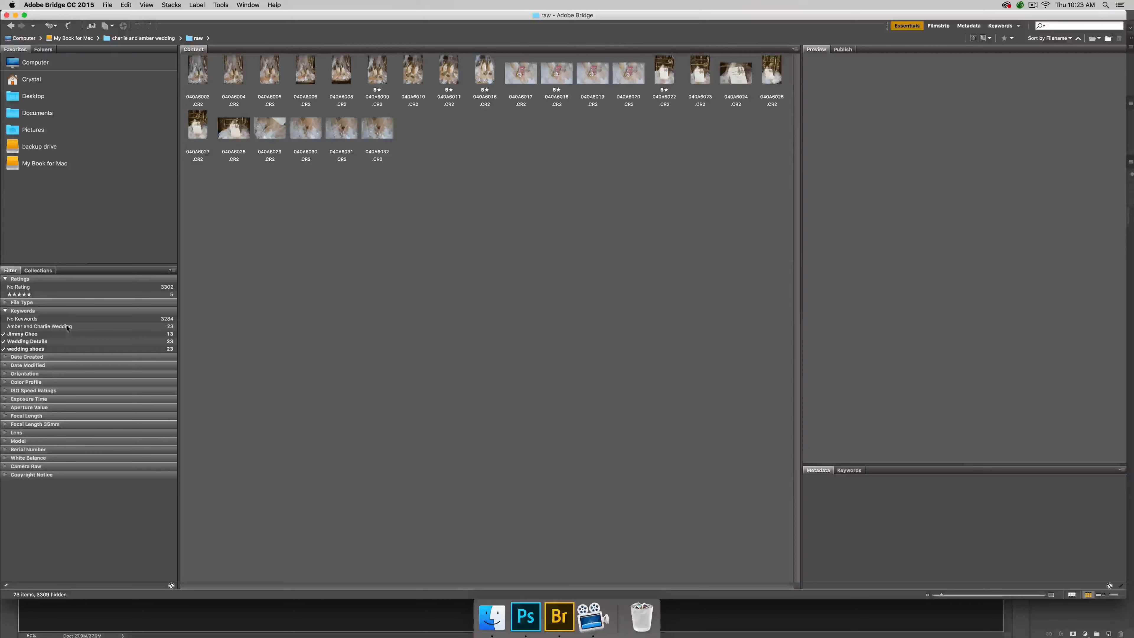
{"action": "left_click", "coordinate": [71, 326]}
{"action": "left_click", "coordinate": [60, 333]}
{"action": "left_click", "coordinate": [61, 340]}
{"action": "left_click", "coordinate": [60, 349]}
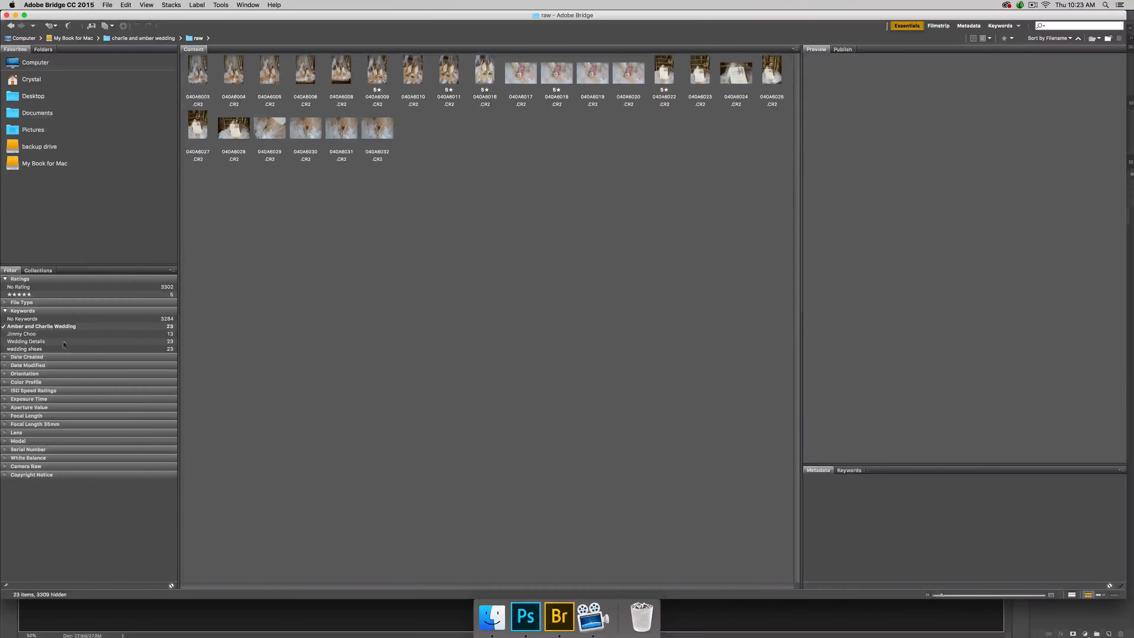
{"action": "left_click", "coordinate": [86, 326]}
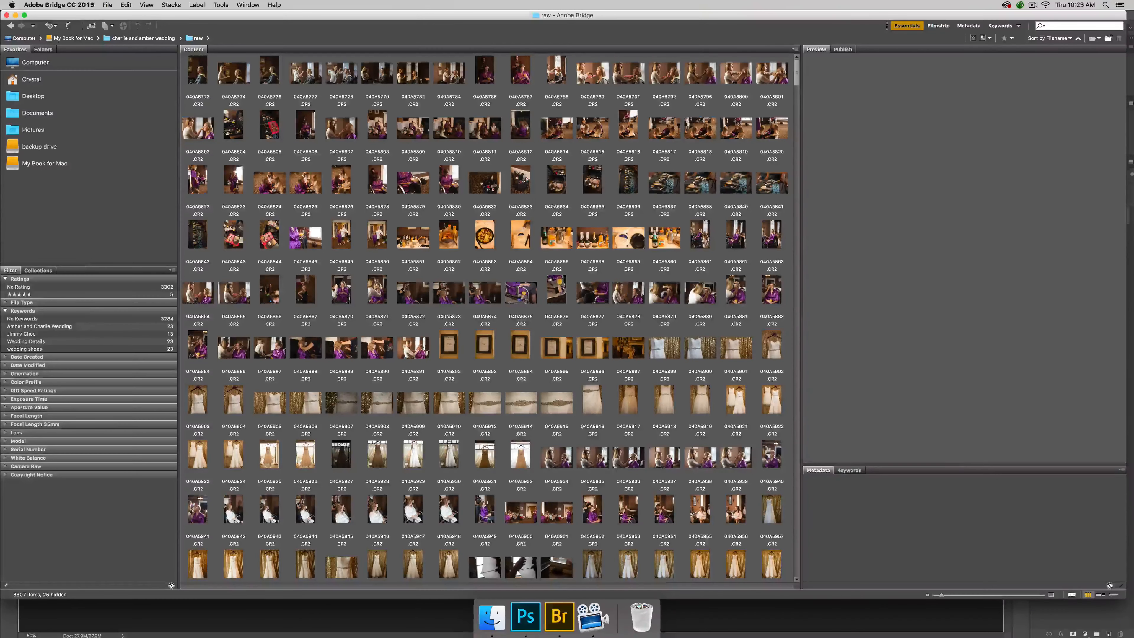
- Look through the unfiltered folder and filter it to show only photos rated 5 stars
{"action": "left_click_drag", "start_coordinate": [795, 70], "coordinate": [797, 123]}
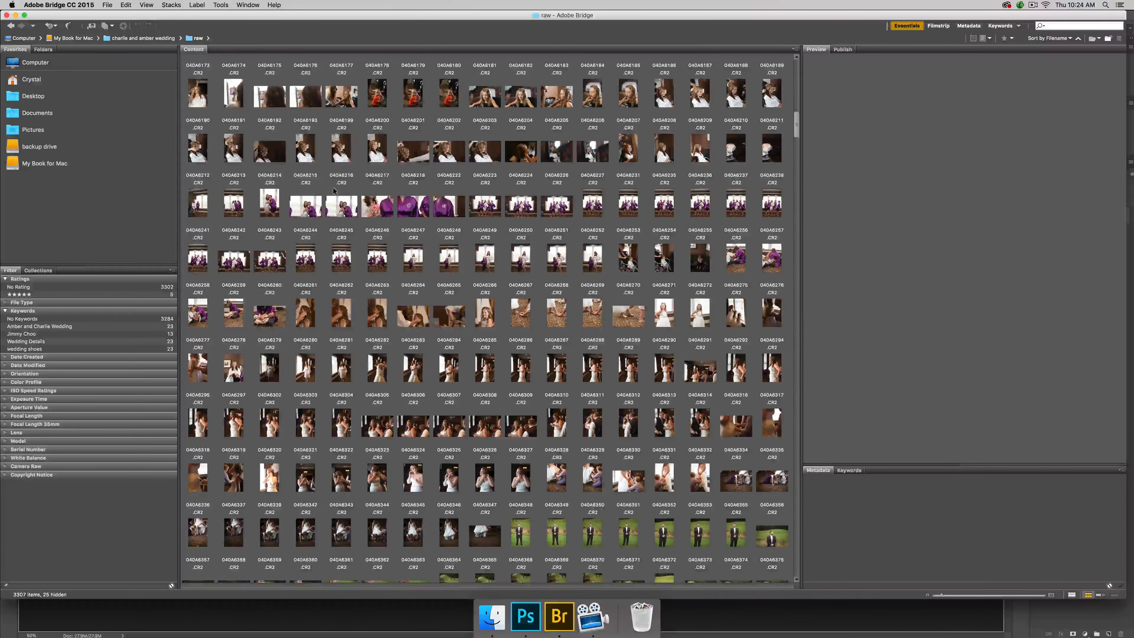
{"action": "scroll", "coordinate": [334, 190], "scroll_direction": "up", "scroll_amount": 15}
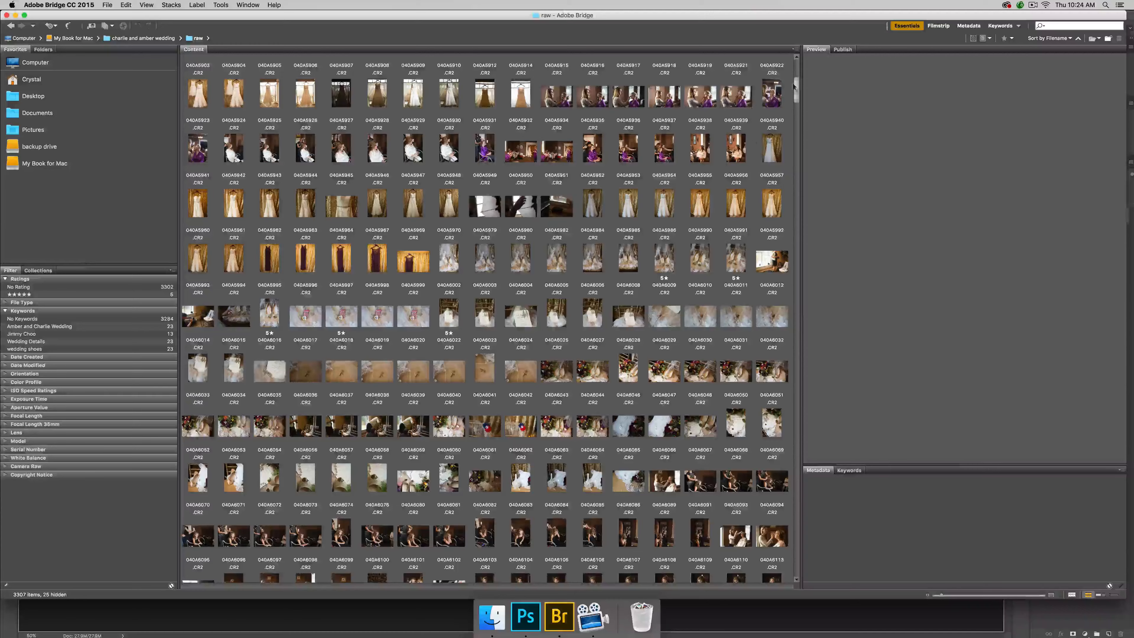
{"action": "left_click_drag", "start_coordinate": [794, 86], "coordinate": [795, 93]}
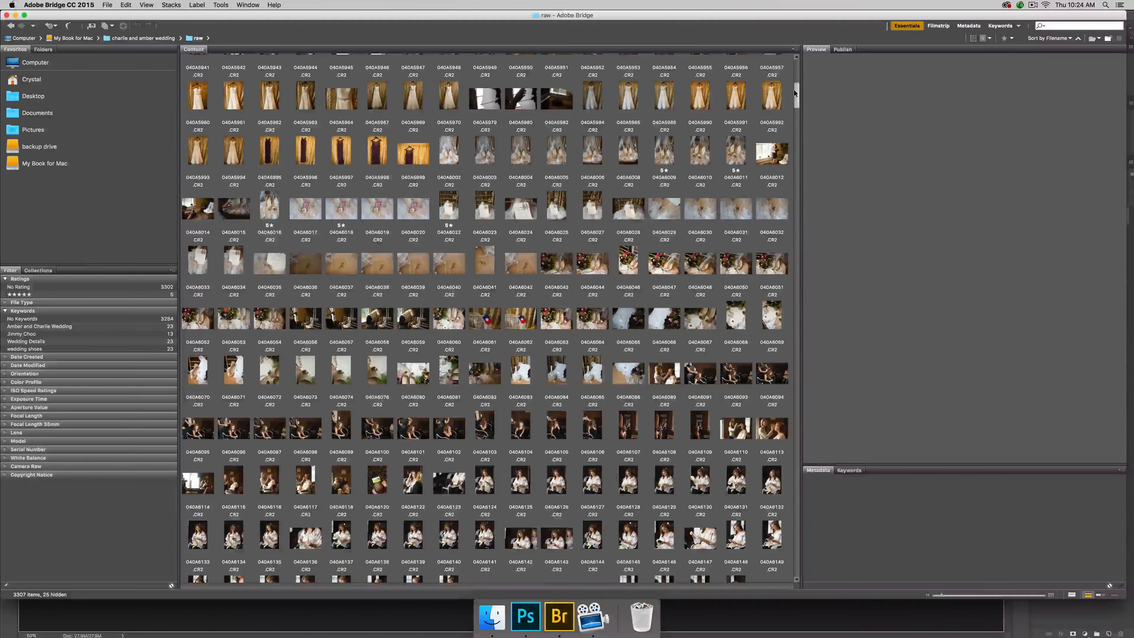
{"action": "left_click", "coordinate": [1004, 38]}
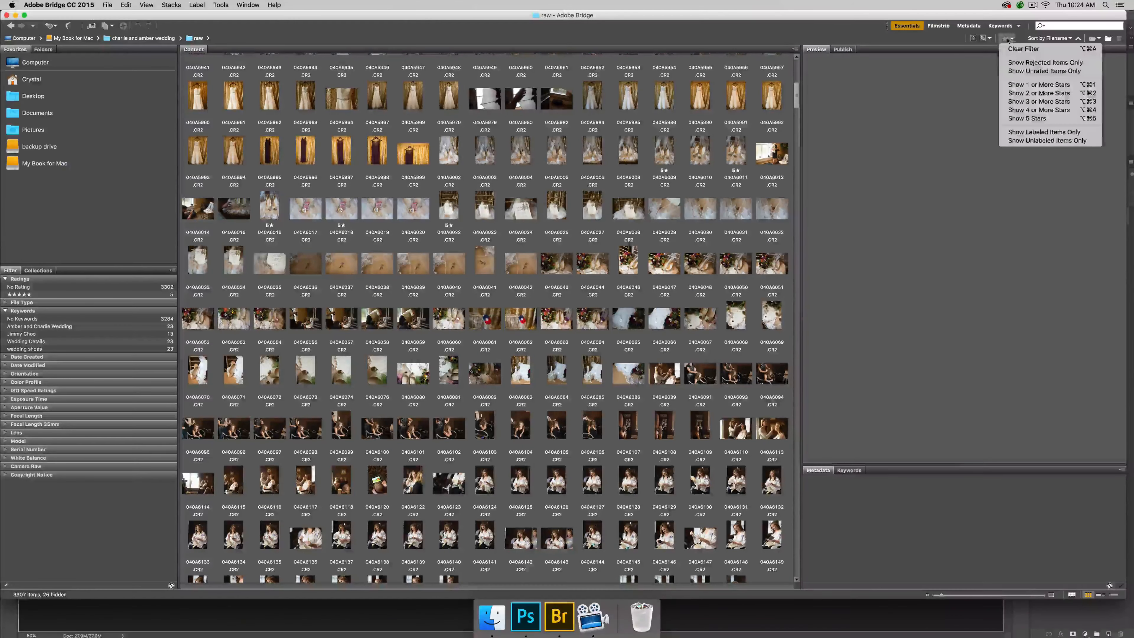
{"action": "left_click", "coordinate": [1003, 118]}
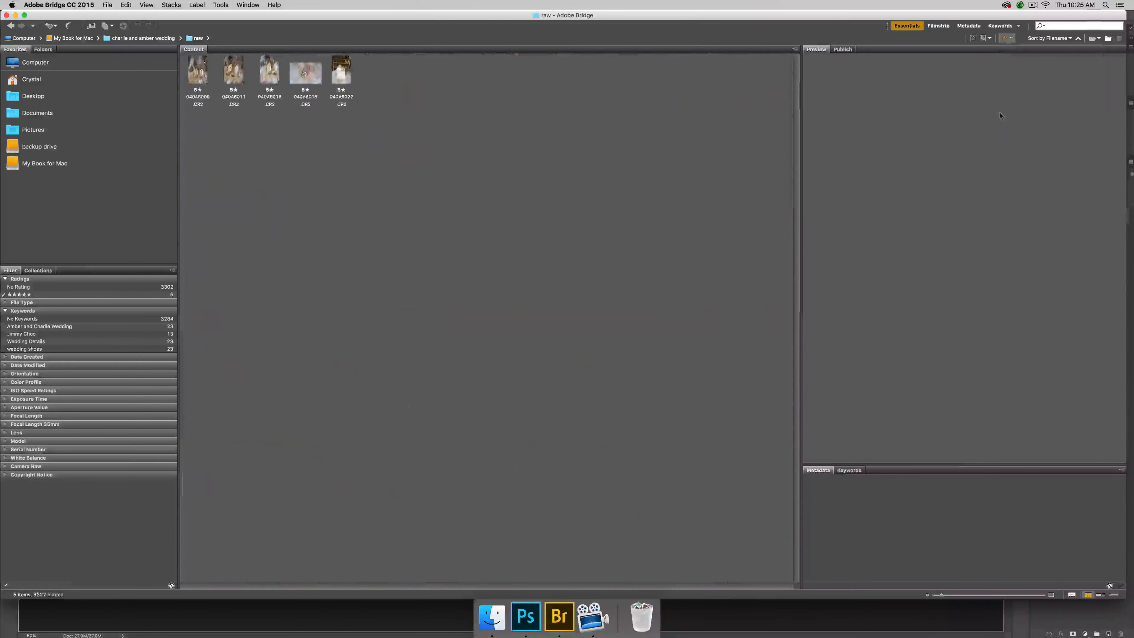
- Change the rating of all the filtered 5-star photos to 1 star
{"action": "left_click", "coordinate": [197, 70]}
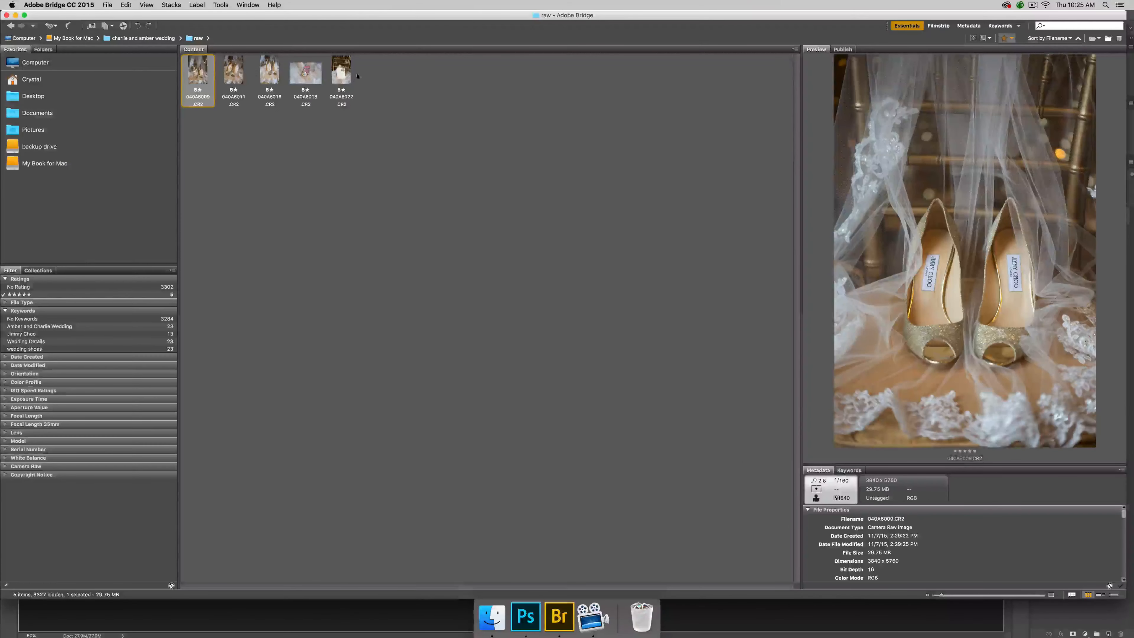
{"action": "key", "text": "super+a"}
{"action": "key", "text": "super+1"}
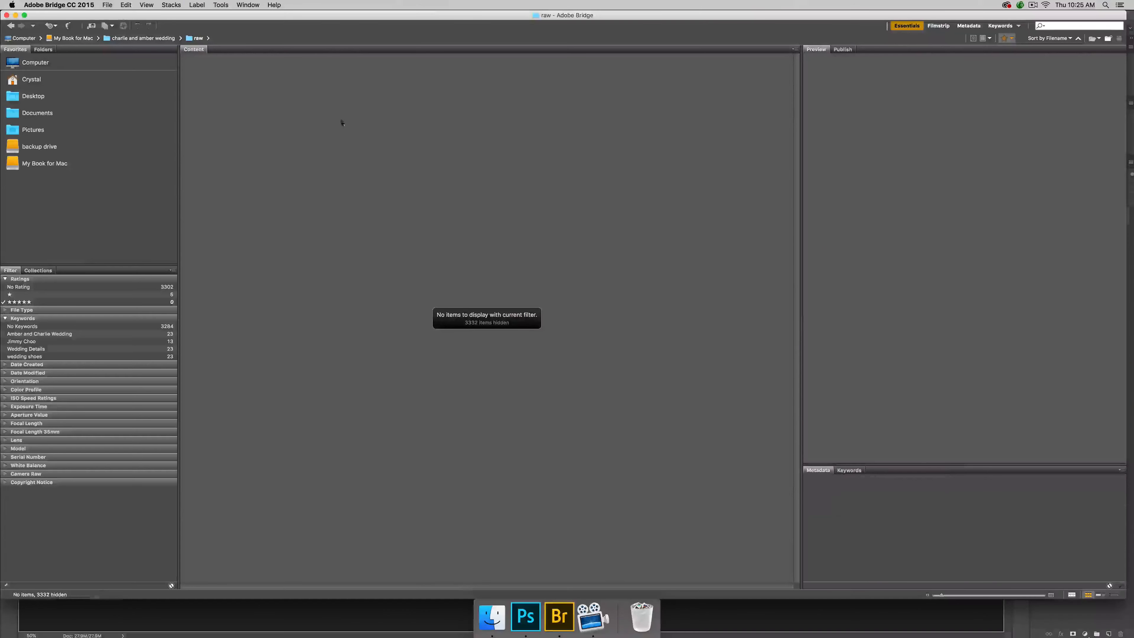
- Replace the 5-star filter with one showing photos rated 1 or more stars
{"action": "left_click", "coordinate": [1009, 39]}
{"action": "left_click", "coordinate": [1013, 54]}
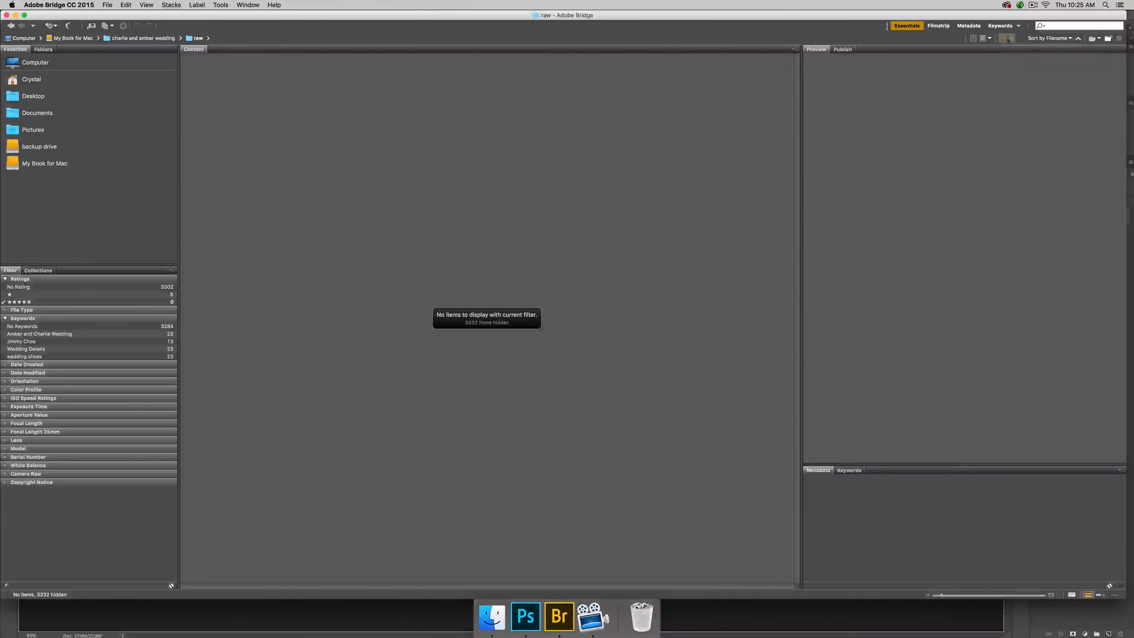
{"action": "left_click", "coordinate": [1010, 39]}
{"action": "left_click", "coordinate": [1022, 84]}
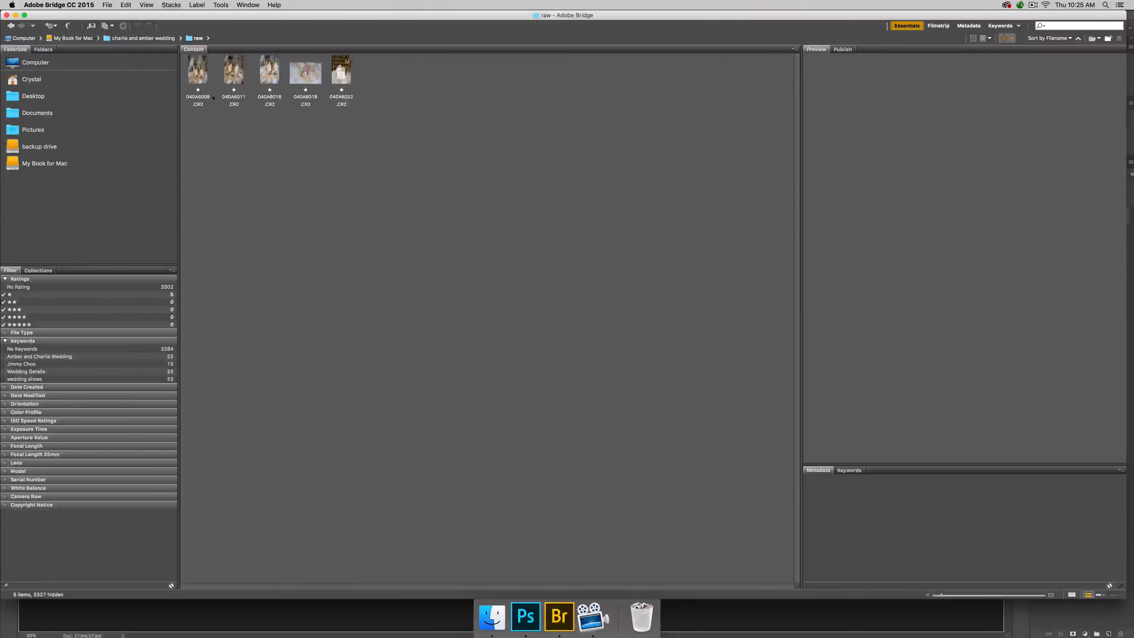
- Start a batch rename of all five 1-star photos, with the files renamed in the same folder
{"action": "left_click", "coordinate": [198, 97]}
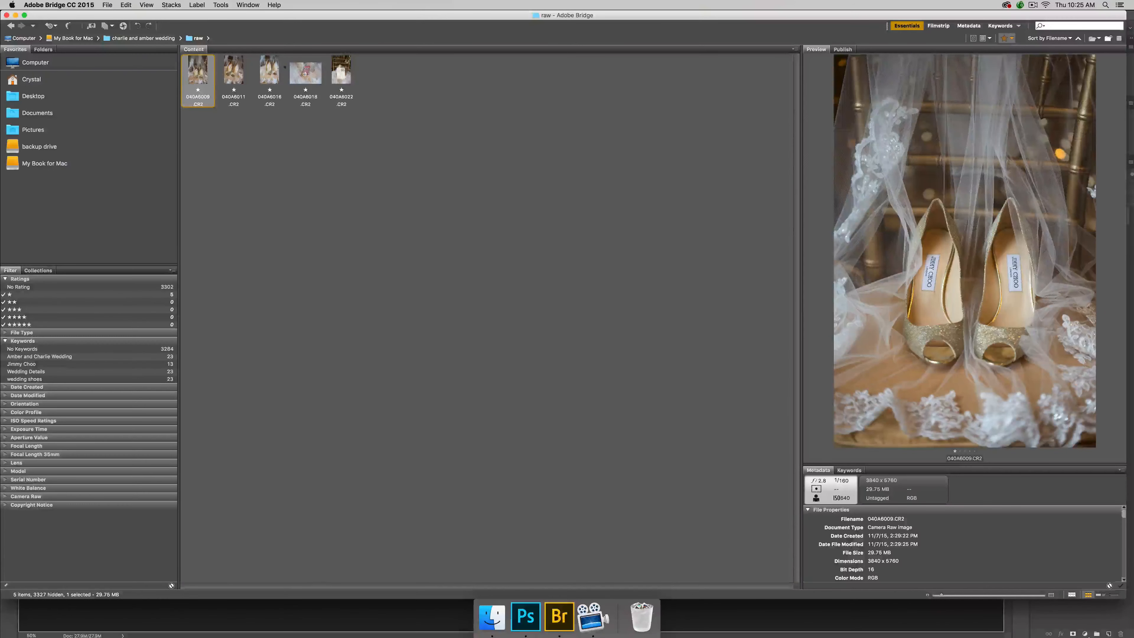
{"action": "left_click", "coordinate": [334, 68], "text": "shift"}
{"action": "key", "text": "super+shift+r"}
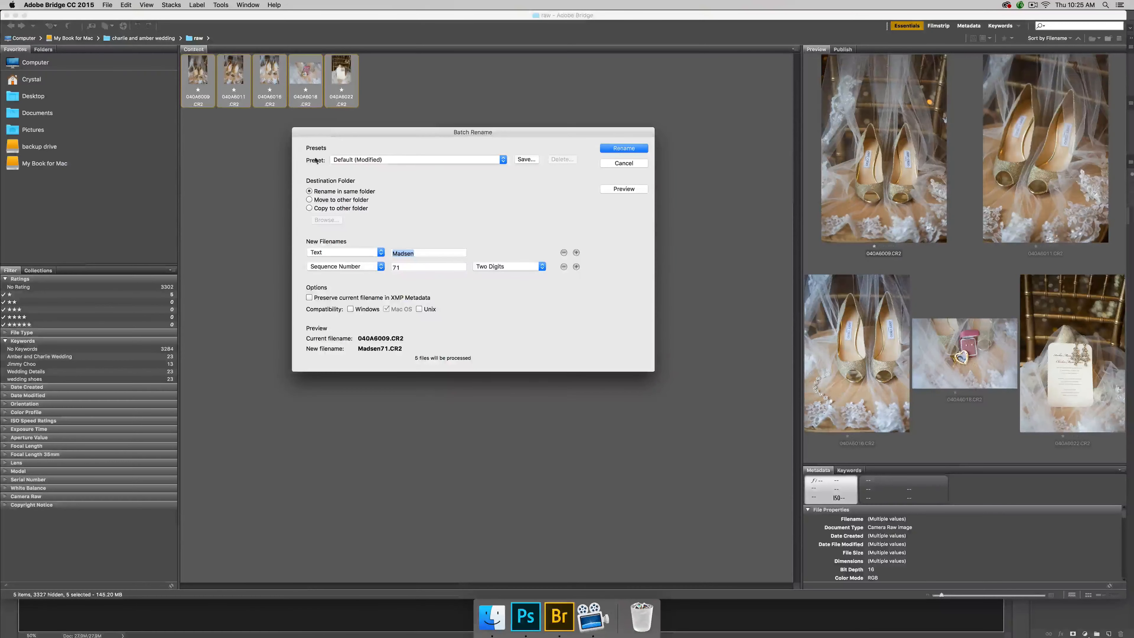
{"action": "left_click", "coordinate": [355, 199]}
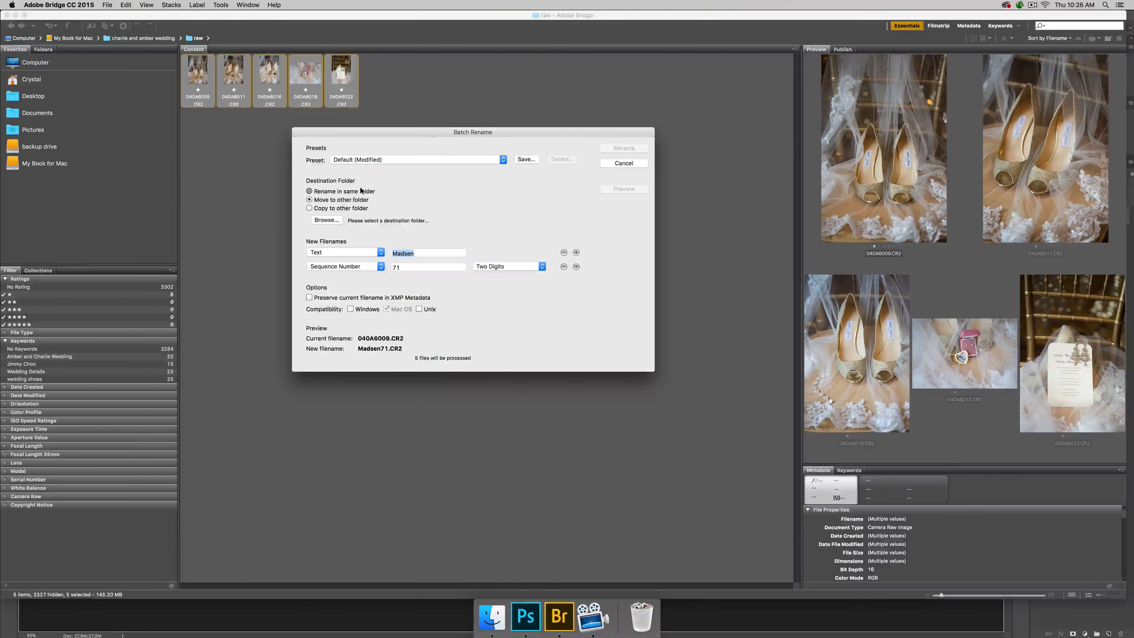
{"action": "left_click", "coordinate": [362, 191]}
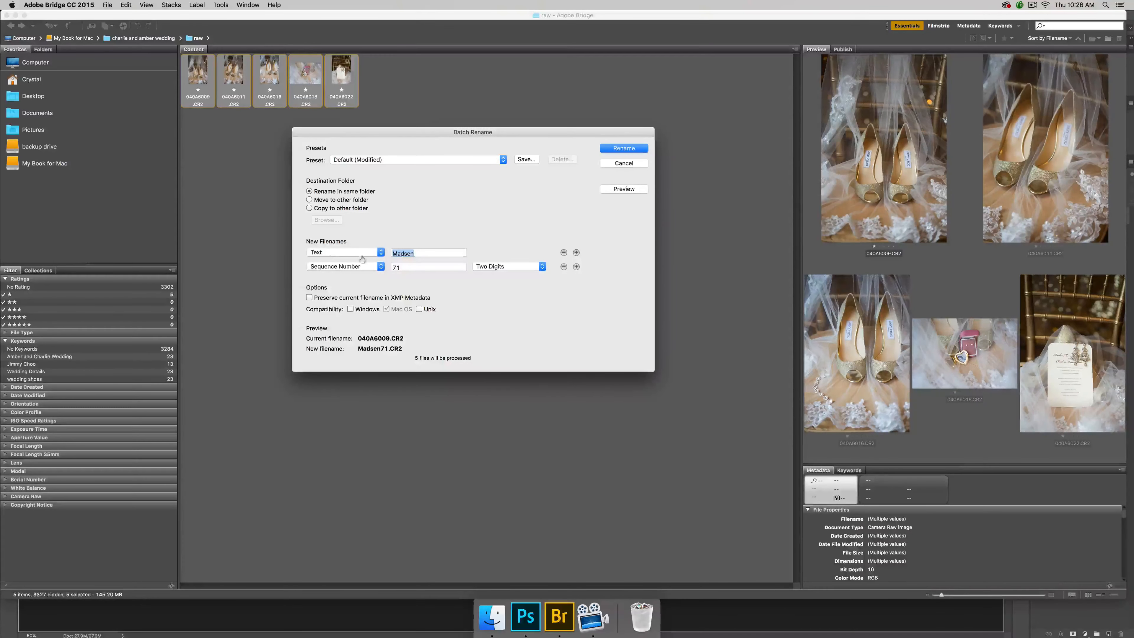
- Reduce the new filename to two text parts and set the first to the couple's first names followed by "Wedding", without spaces
{"action": "left_click", "coordinate": [576, 266]}
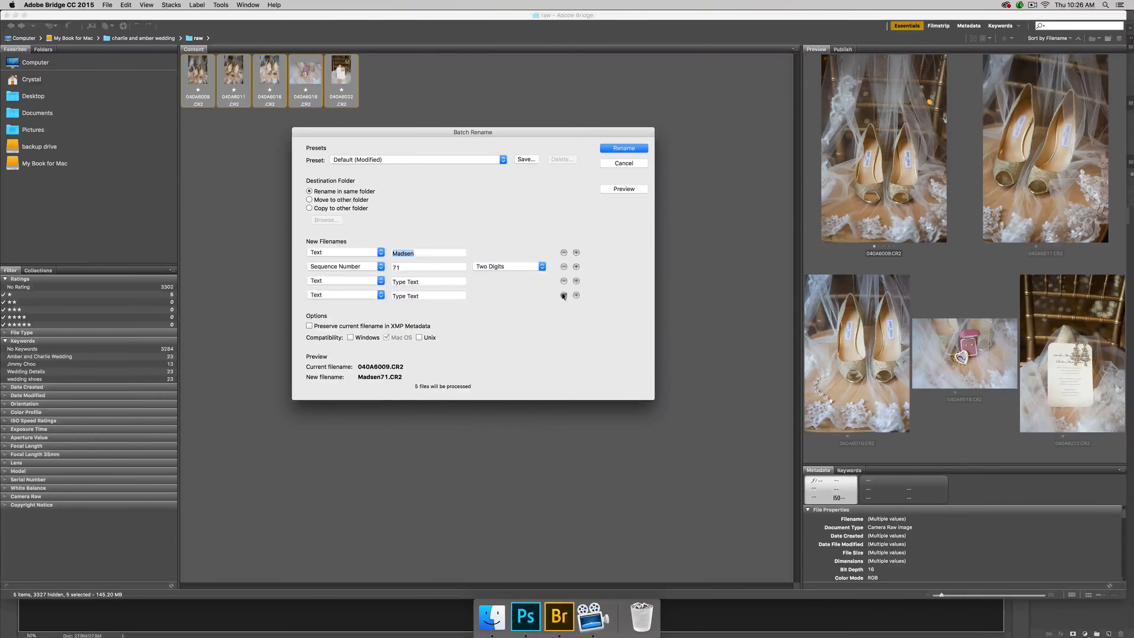
{"action": "left_click", "coordinate": [563, 280]}
{"action": "left_click", "coordinate": [563, 267]}
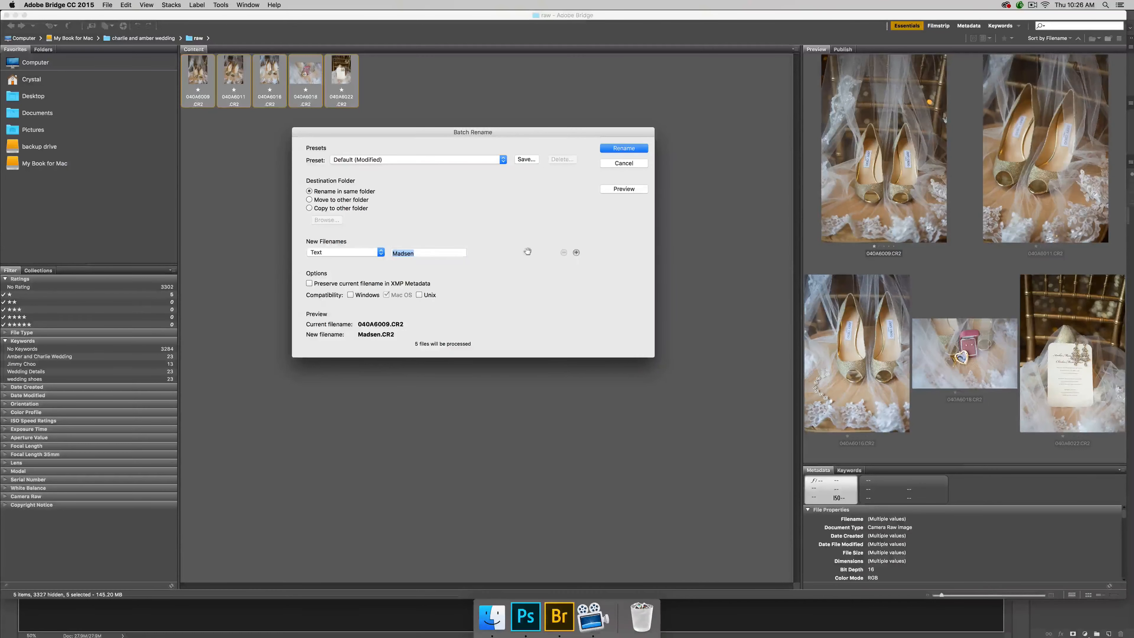
{"action": "left_click", "coordinate": [576, 252]}
{"action": "left_click", "coordinate": [345, 253]}
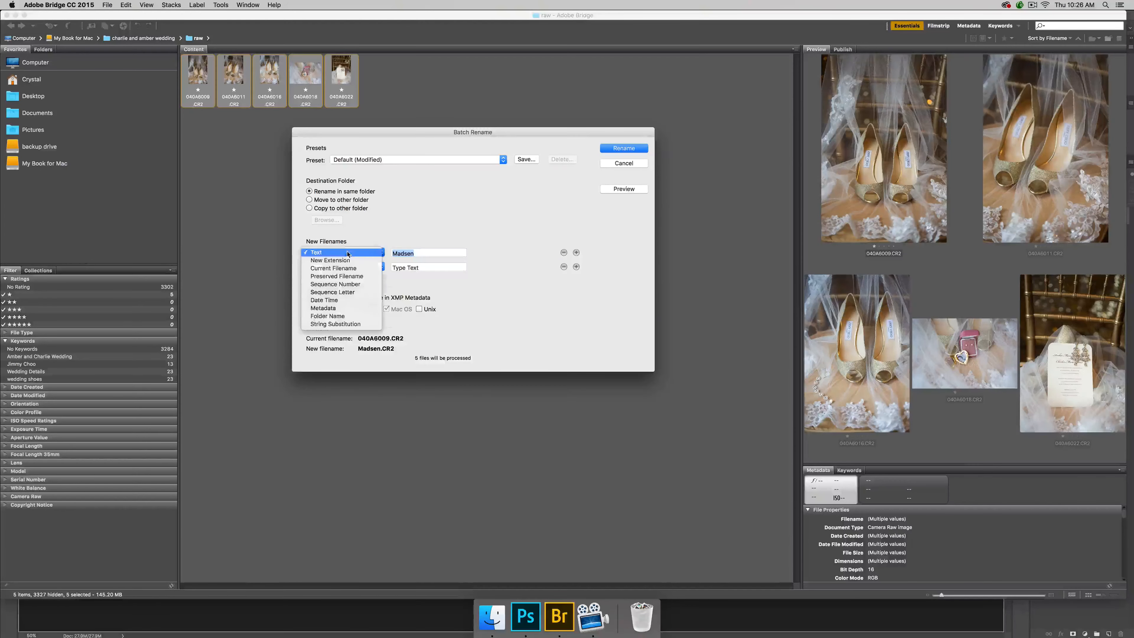
{"action": "left_click", "coordinate": [345, 252]}
{"action": "left_click_drag", "start_coordinate": [423, 250], "coordinate": [380, 257]}
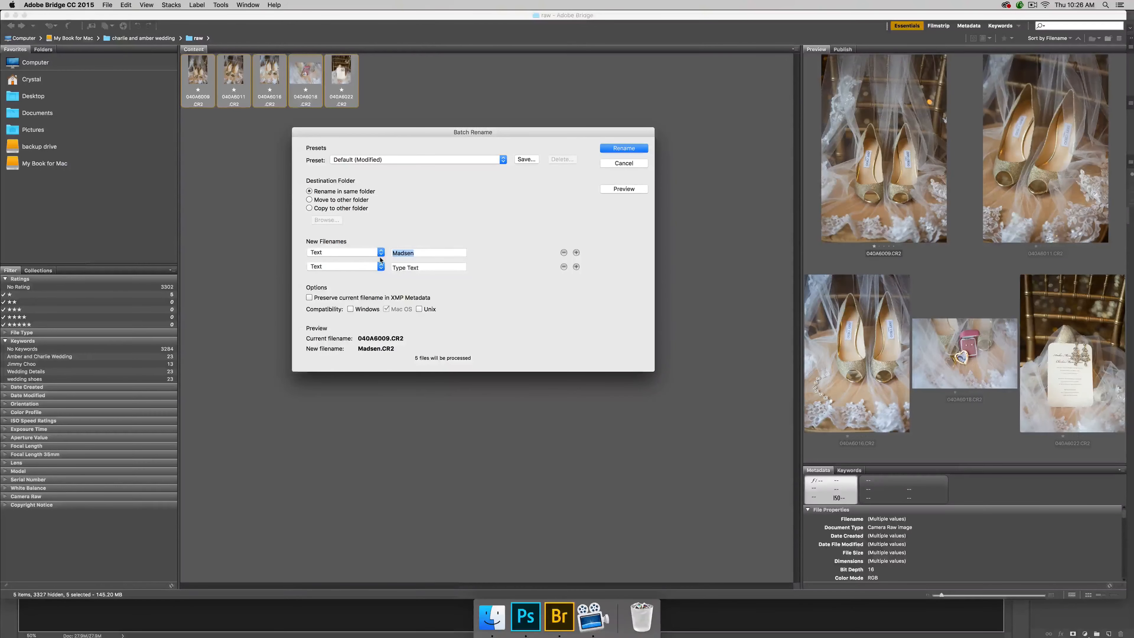
{"action": "type", "text": "AmberCharlieWedding"}
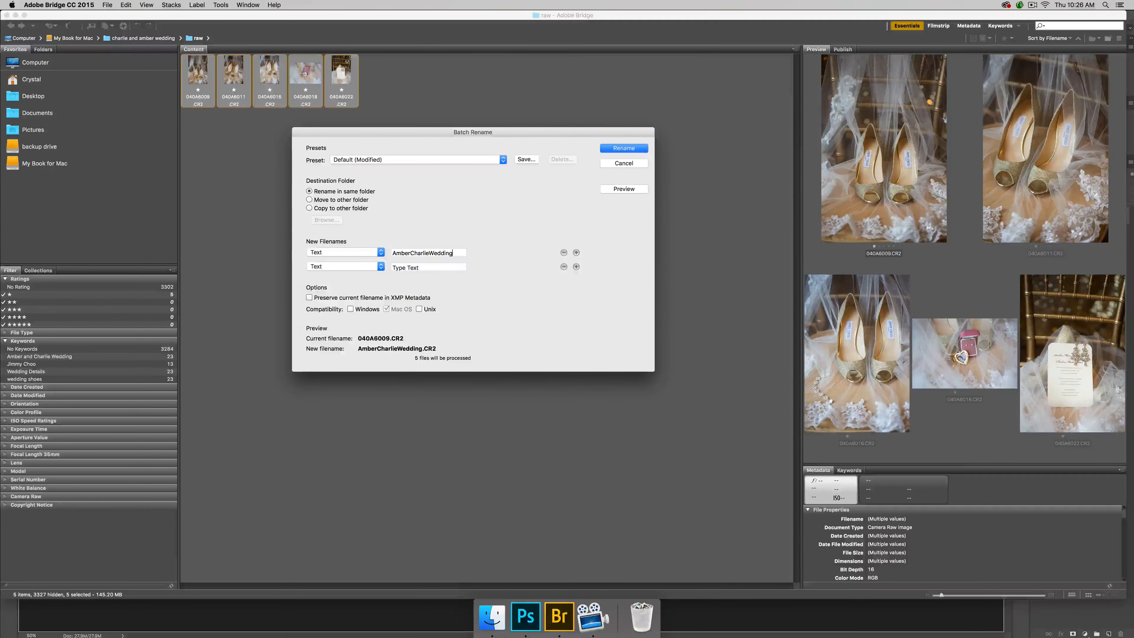
- Make the second filename part a sequence number with four digits
{"action": "left_click", "coordinate": [359, 267]}
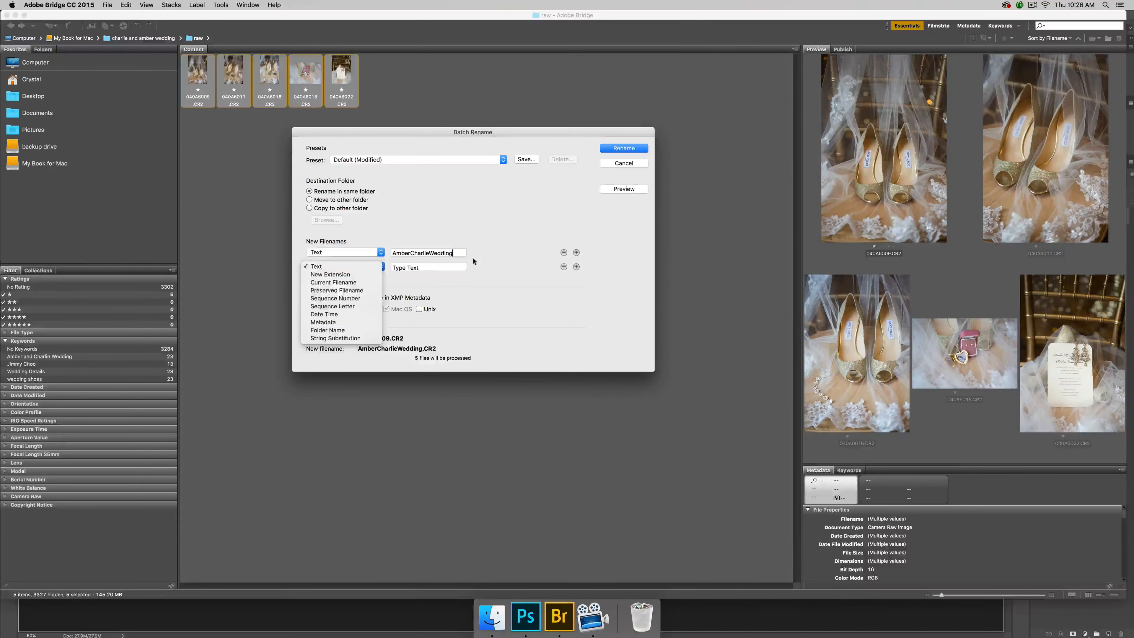
{"action": "left_click", "coordinate": [437, 299]}
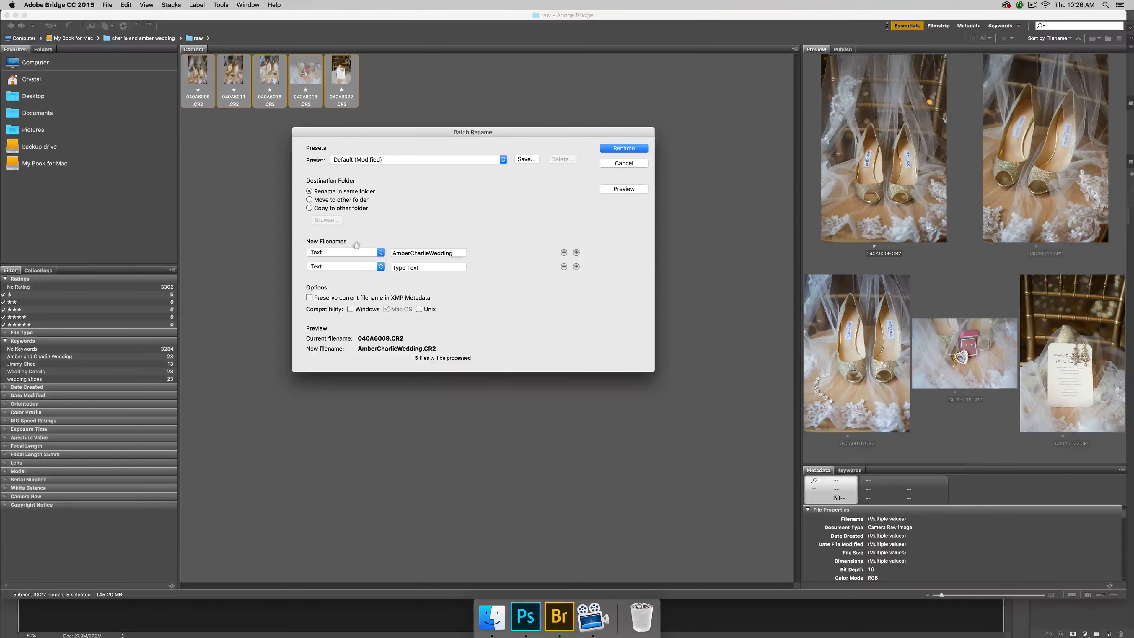
{"action": "left_click", "coordinate": [374, 266]}
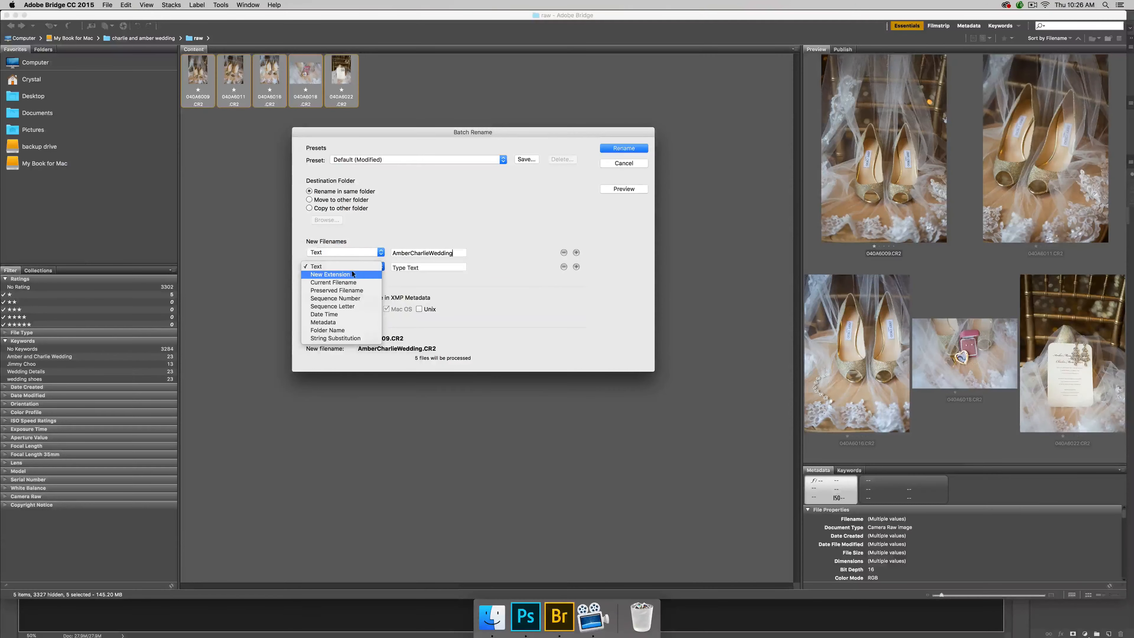
{"action": "left_click", "coordinate": [348, 298]}
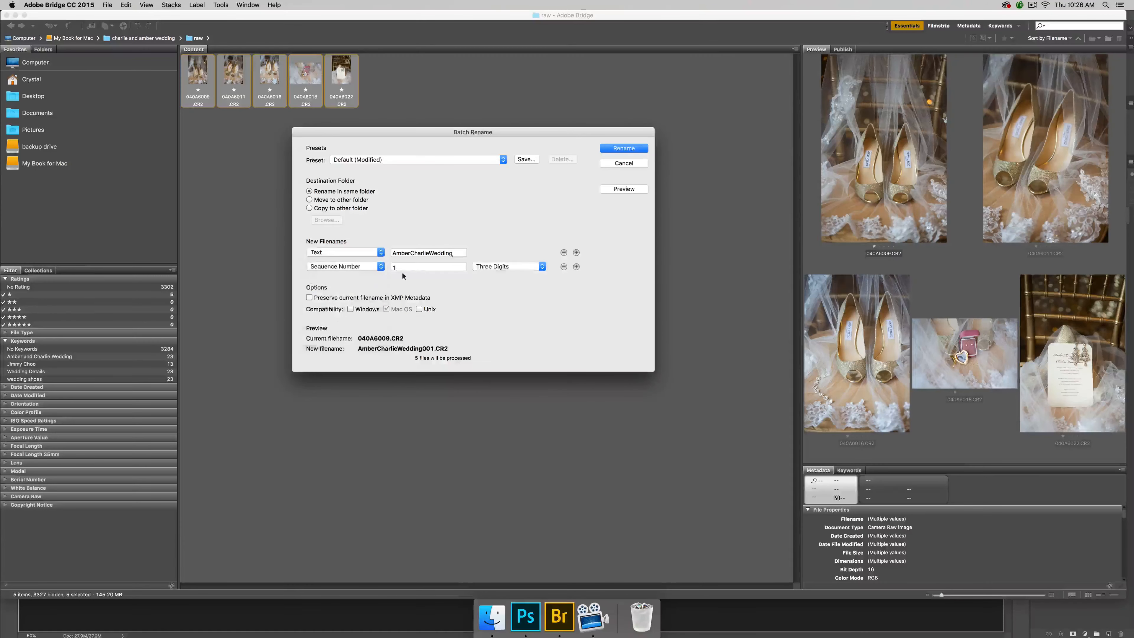
{"action": "left_click", "coordinate": [495, 266]}
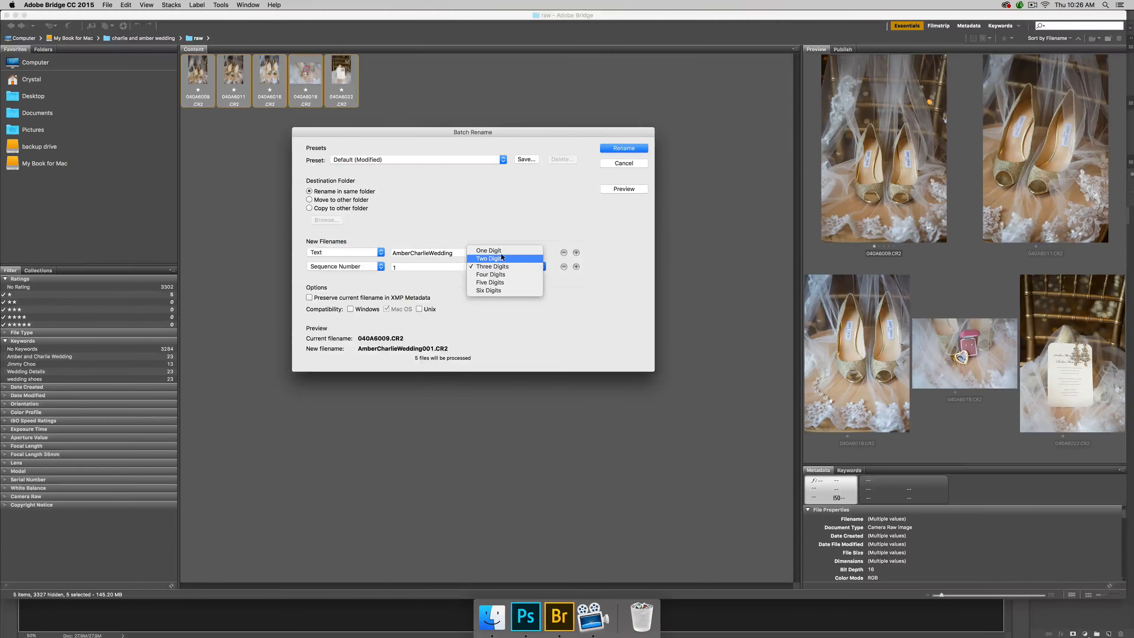
{"action": "left_click", "coordinate": [500, 257]}
{"action": "left_click", "coordinate": [500, 266]}
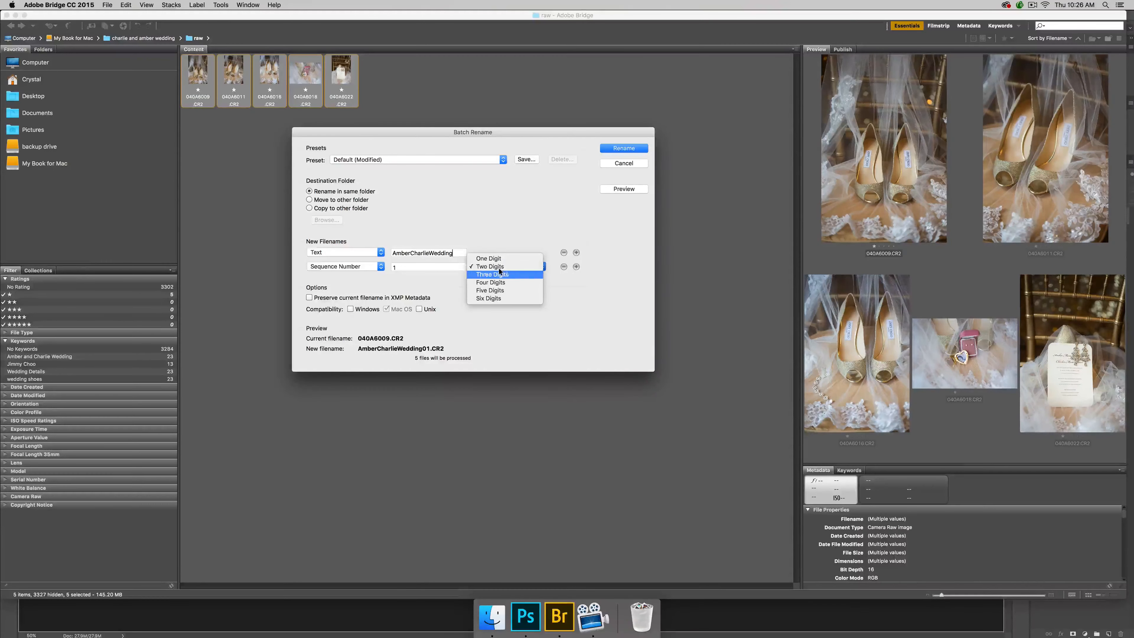
{"action": "left_click", "coordinate": [500, 274]}
{"action": "left_click", "coordinate": [500, 267]}
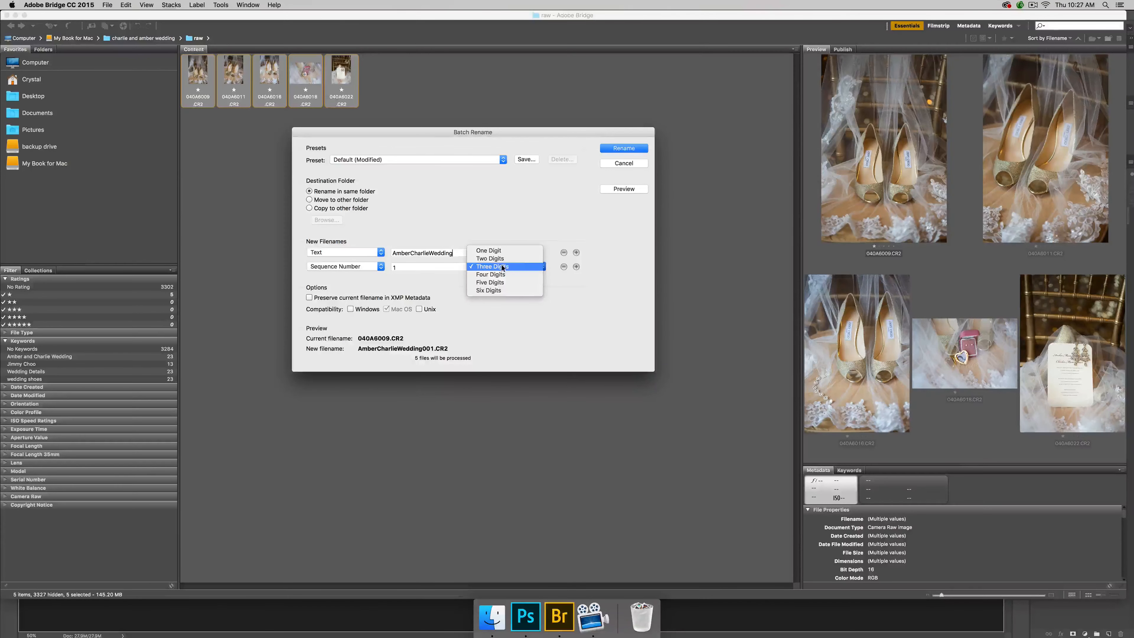
{"action": "left_click", "coordinate": [501, 273]}
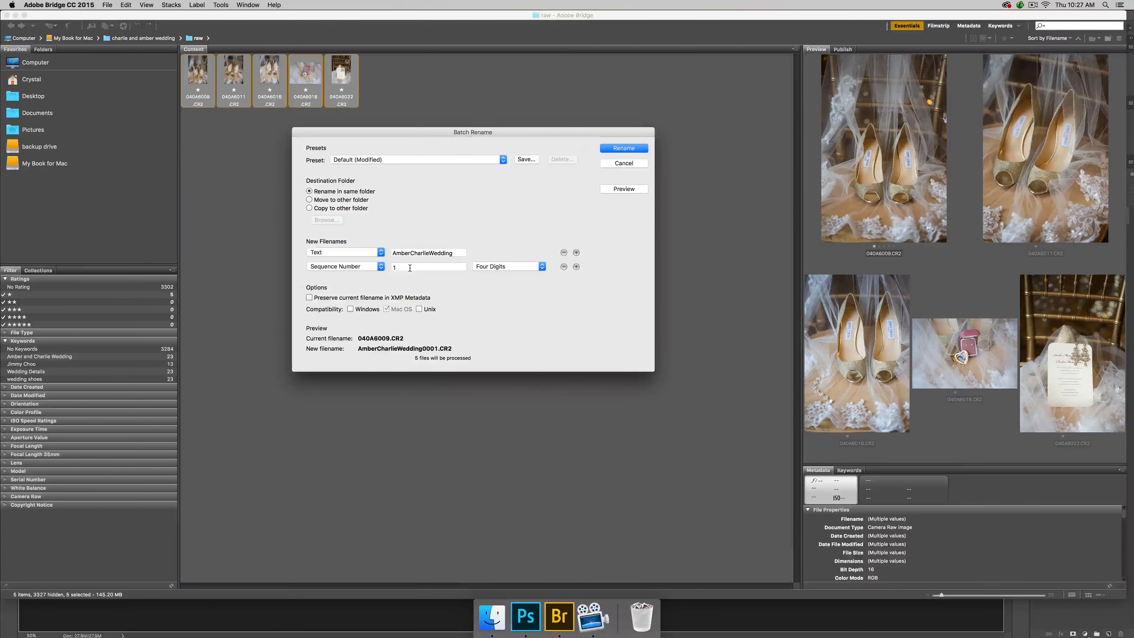
- Set the sequence number to start at 1 and rename the five photos
{"action": "key", "text": "Tab"}
{"action": "type", "text": "51"}
{"action": "key", "text": "BackSpace"}
{"action": "key", "text": "BackSpace"}
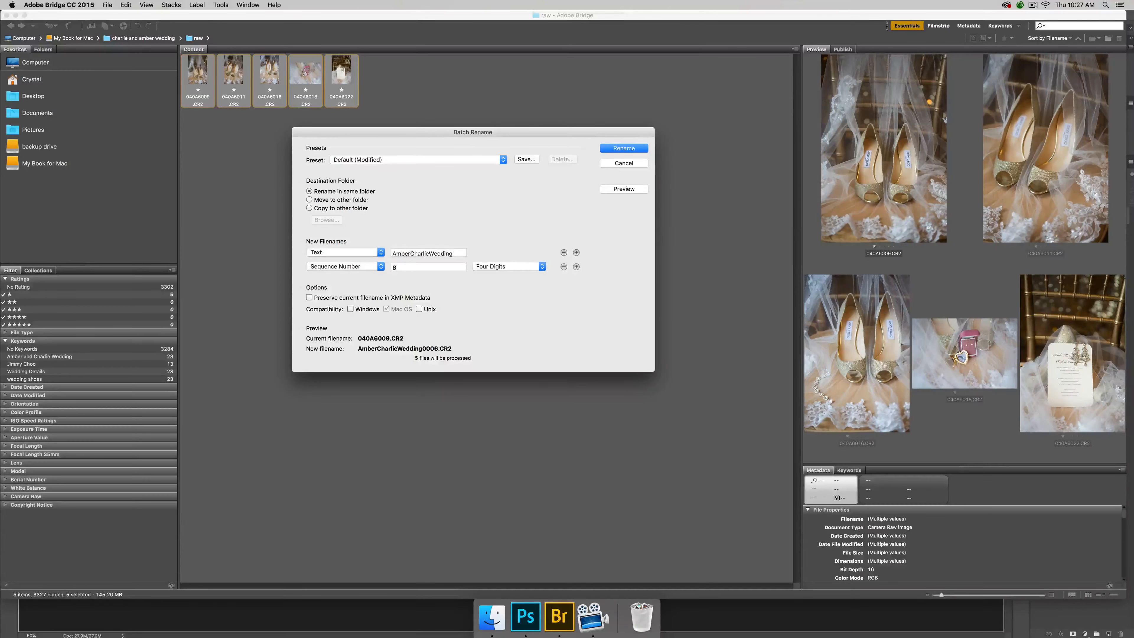
{"action": "type", "text": "1"}
{"action": "left_click", "coordinate": [646, 149]}
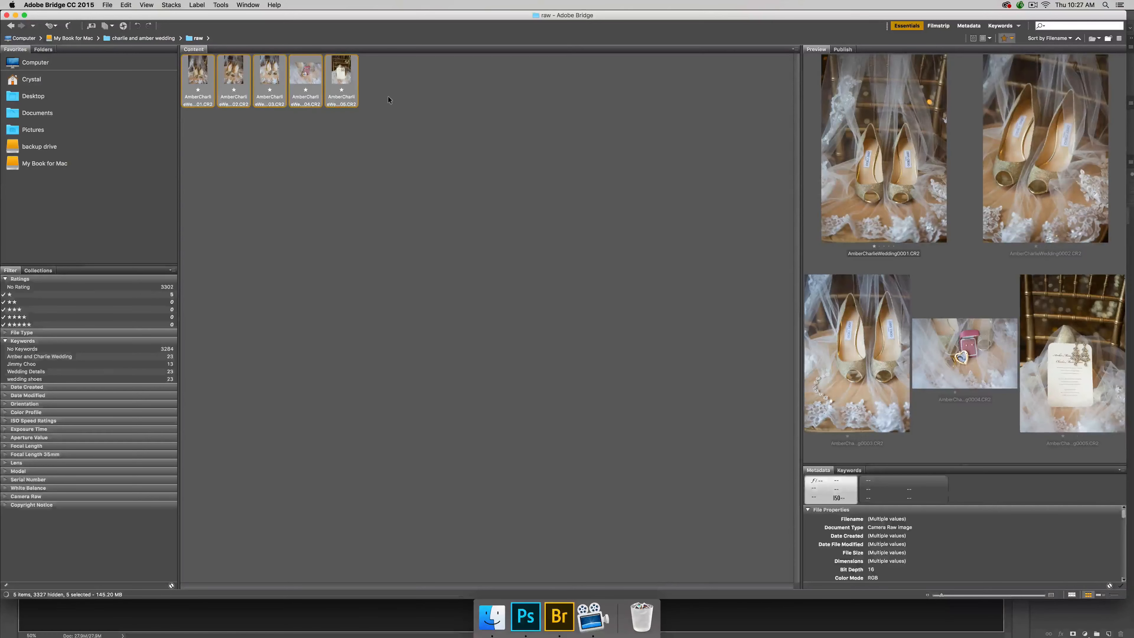
- Check the renamed photos one by one and look at the available rating filter options
{"action": "left_click", "coordinate": [383, 102]}
{"action": "left_click", "coordinate": [198, 72]}
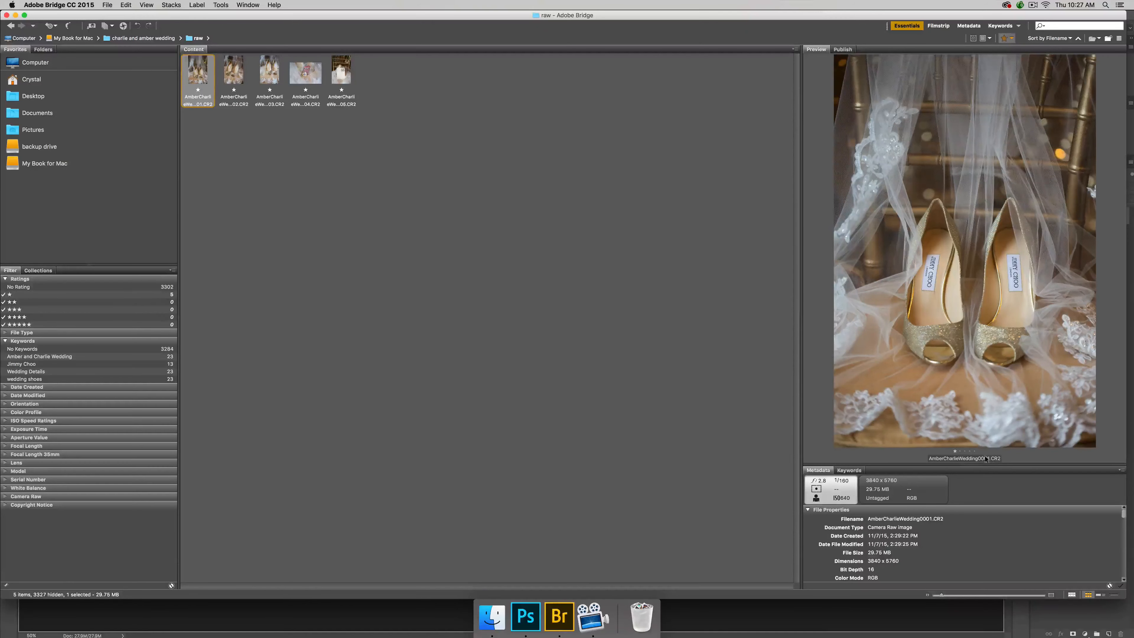
{"action": "key", "text": "Right"}
{"action": "key", "text": "Right"}
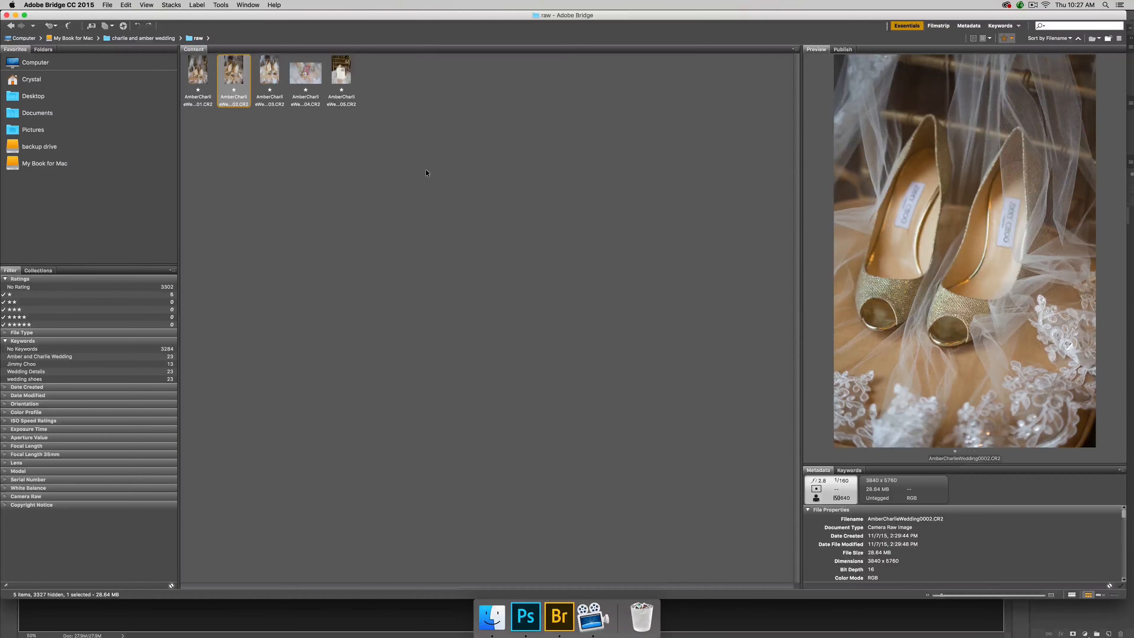
{"action": "key", "text": "Right"}
{"action": "key", "text": "Right"}
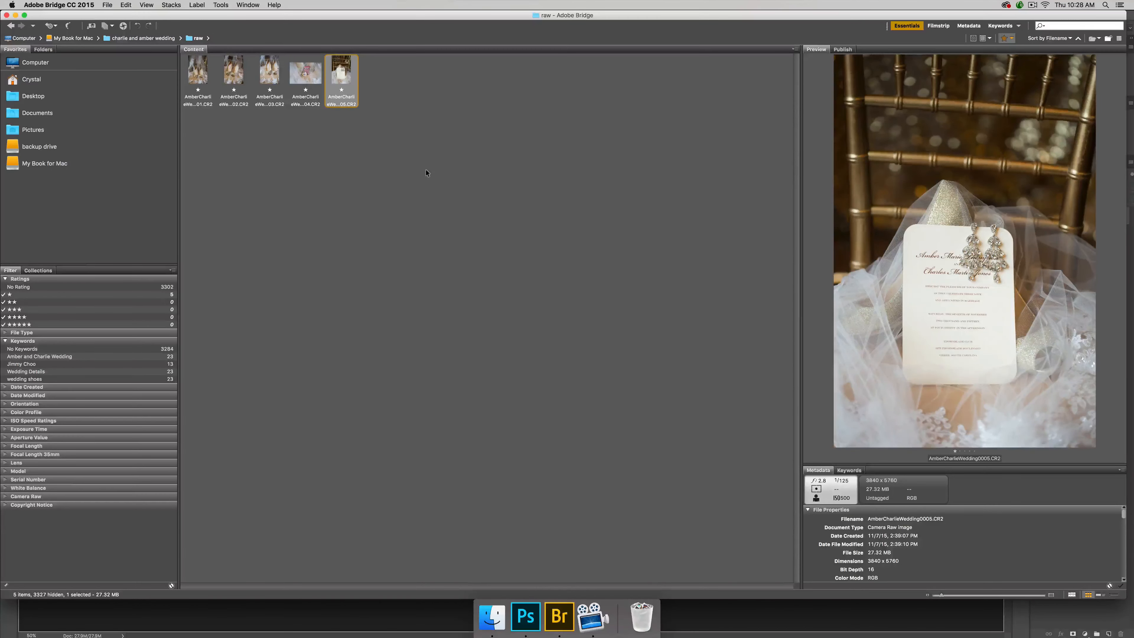
{"action": "left_click", "coordinate": [1008, 38]}
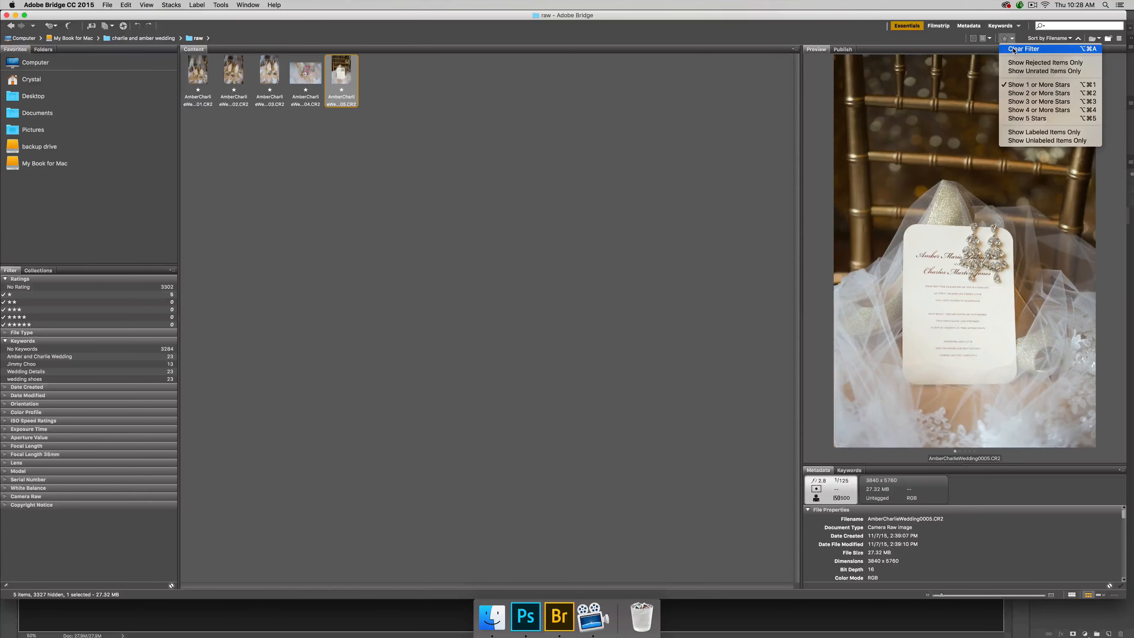
{"action": "left_click", "coordinate": [453, 131]}
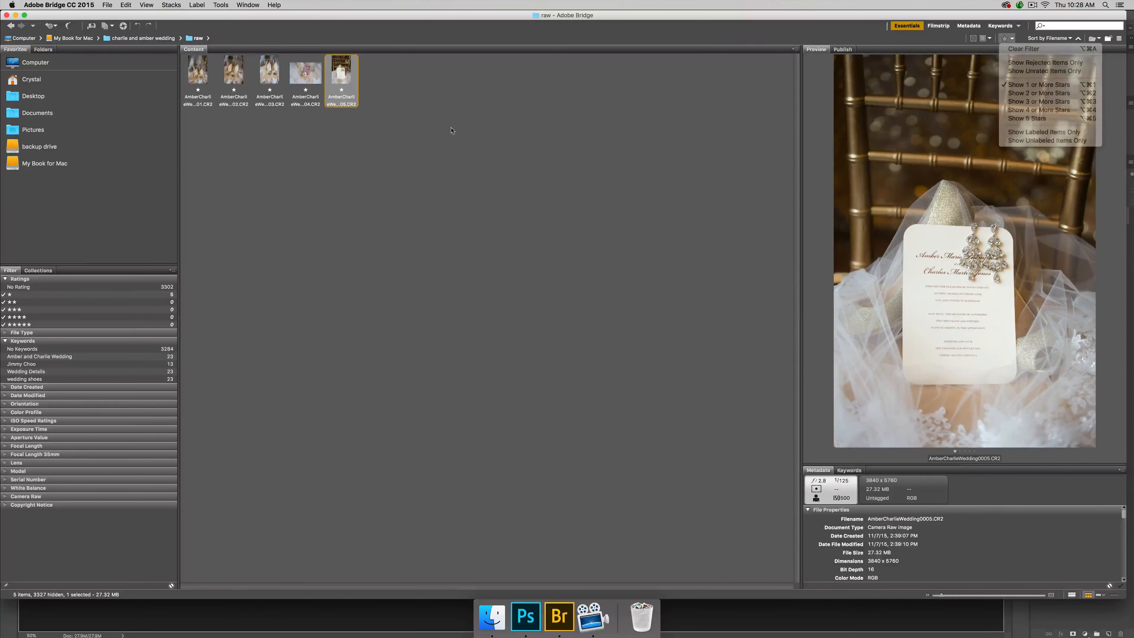
- Open the five renamed photos together in Camera Raw, select them all, cancel without saving, and return to Adobe Bridge
{"action": "left_click", "coordinate": [199, 73]}
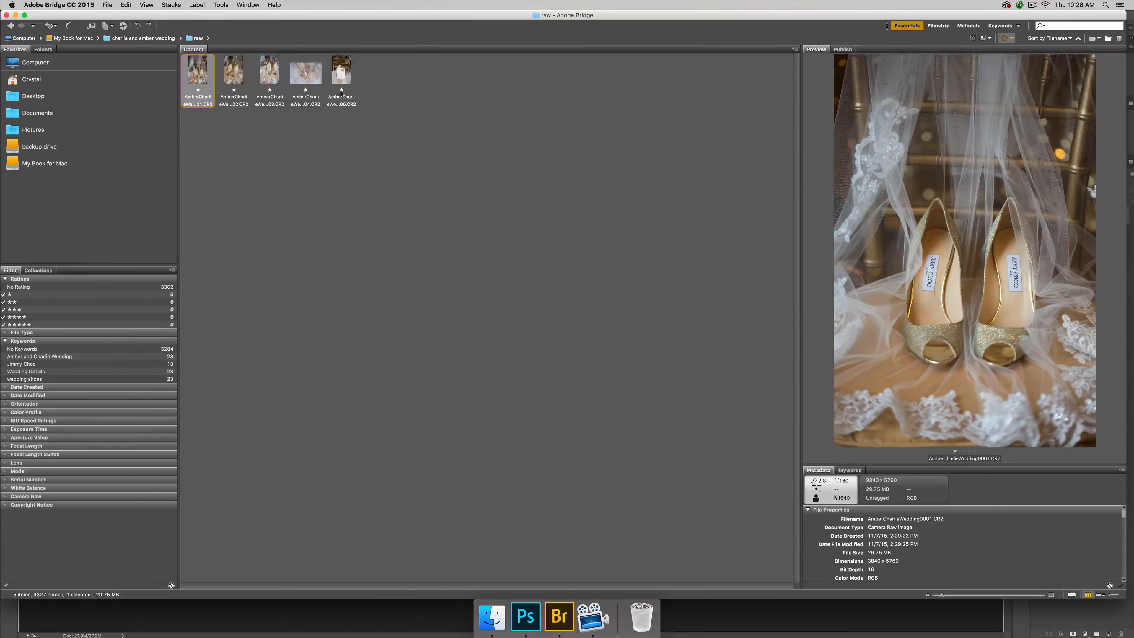
{"action": "left_click", "coordinate": [341, 74], "text": "shift"}
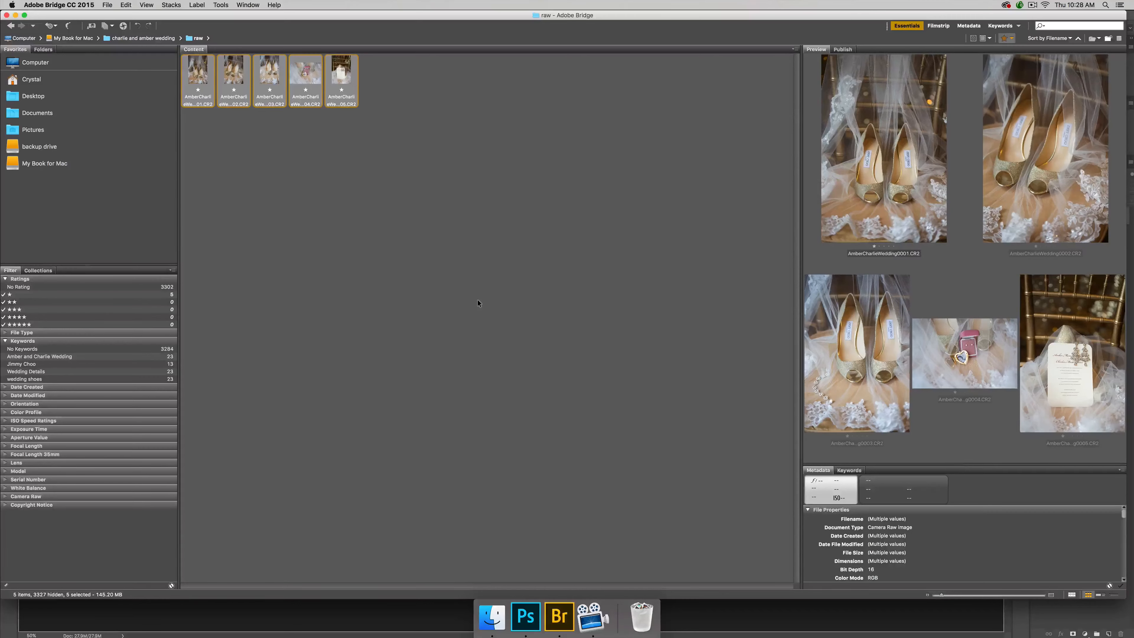
{"action": "key", "text": "super+o"}
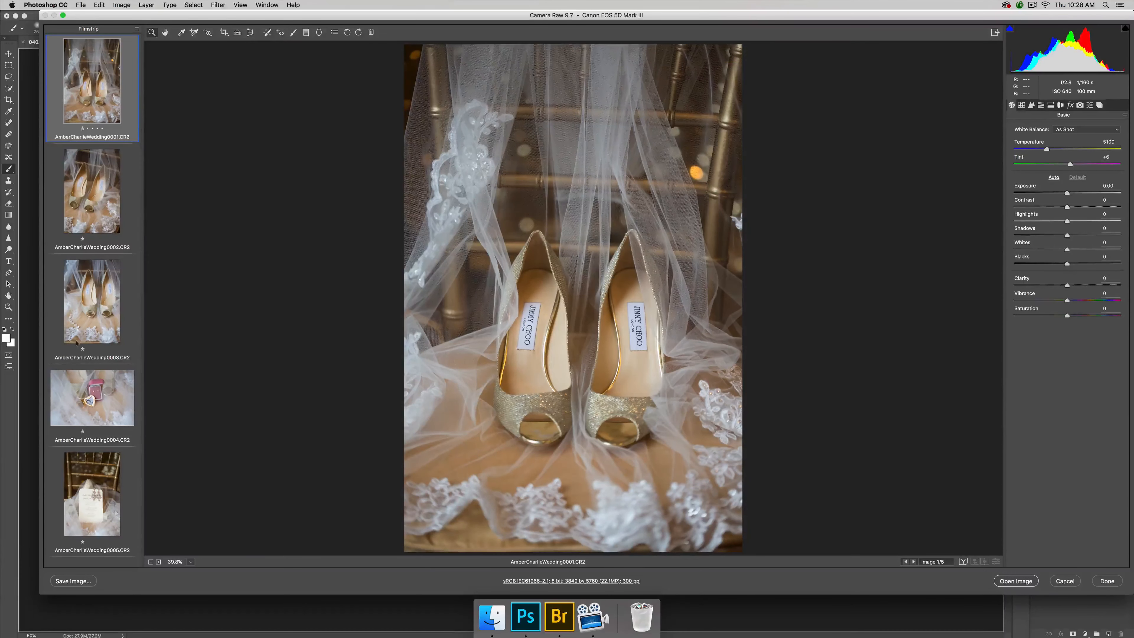
{"action": "left_click", "coordinate": [85, 510], "text": "shift"}
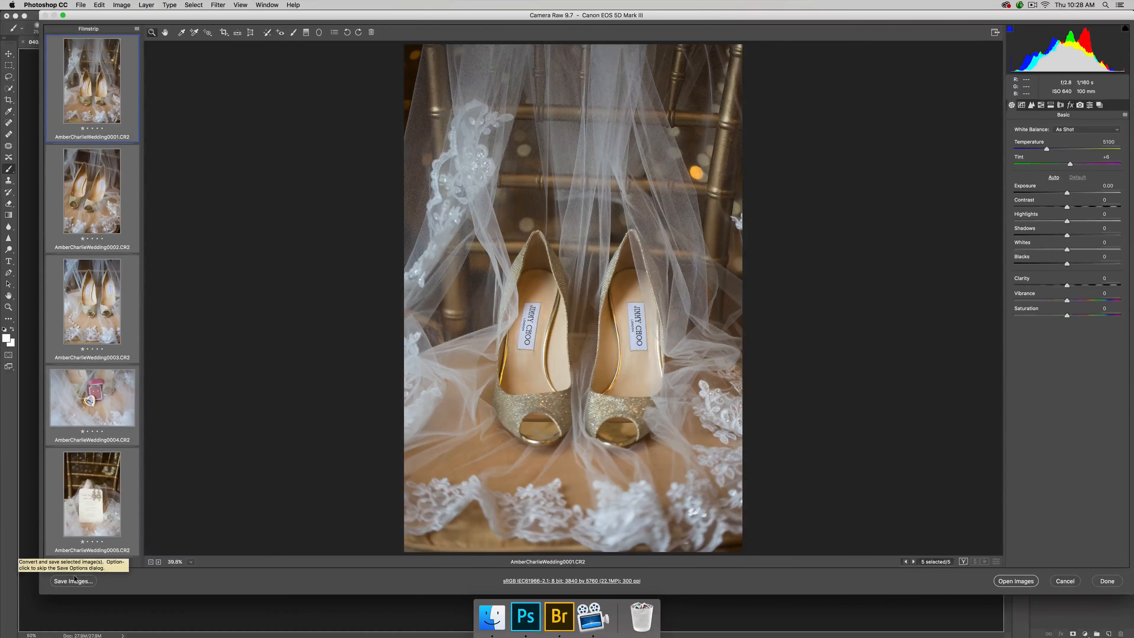
{"action": "left_click", "coordinate": [1065, 580]}
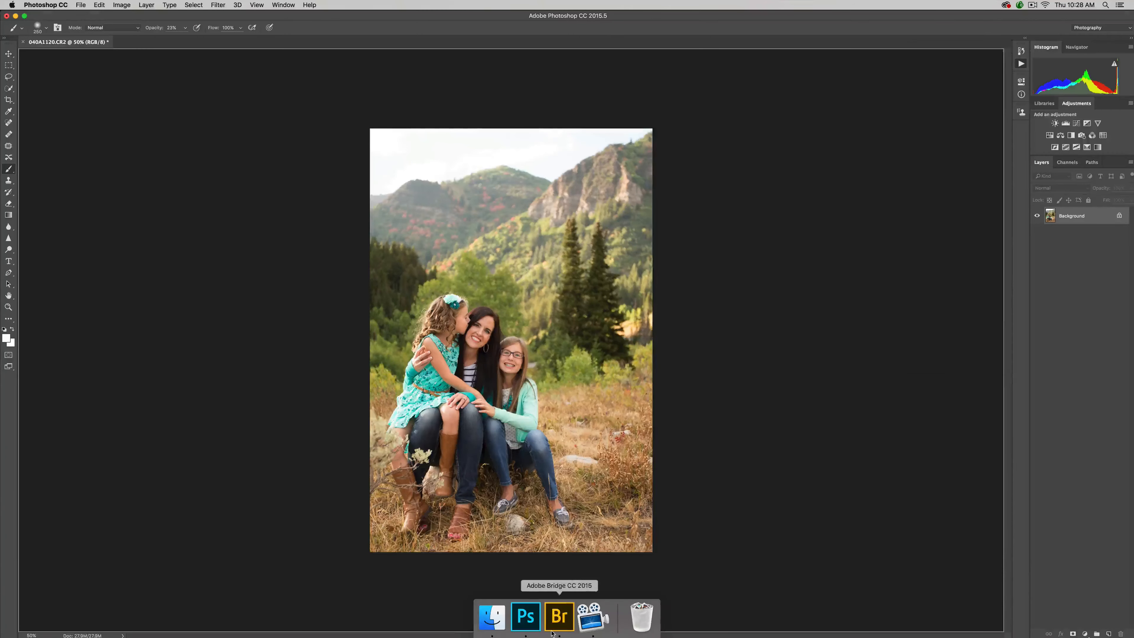
{"action": "left_click", "coordinate": [558, 618]}
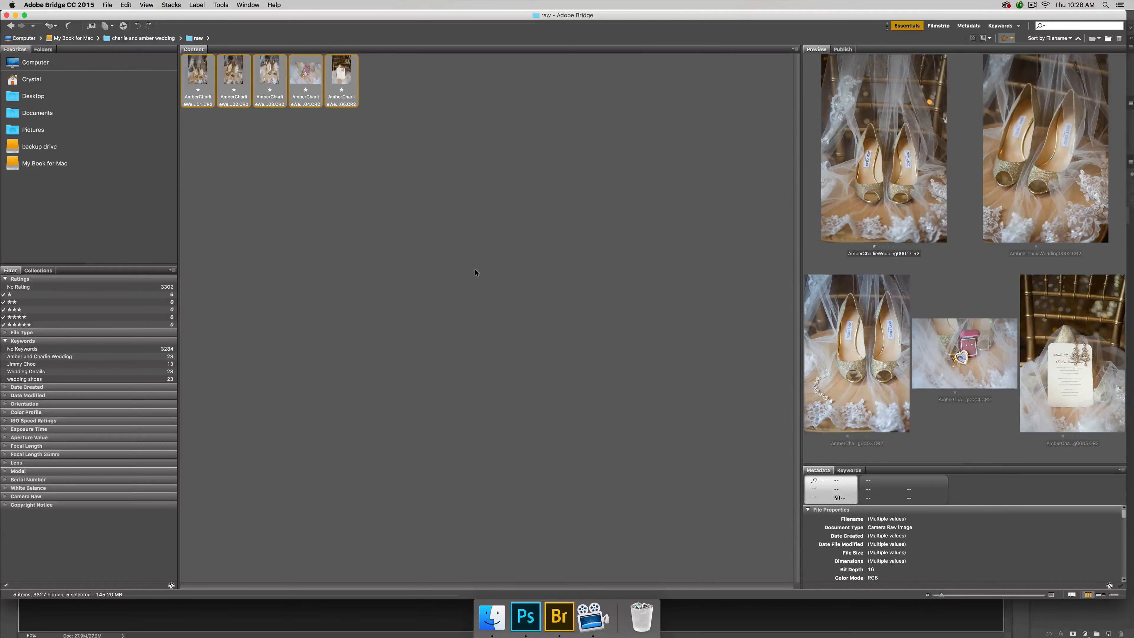
- Clear the star filter with the second renamed photo selected, and preview a bouquet and rings detail photo in the full folder
{"action": "left_click", "coordinate": [485, 263]}
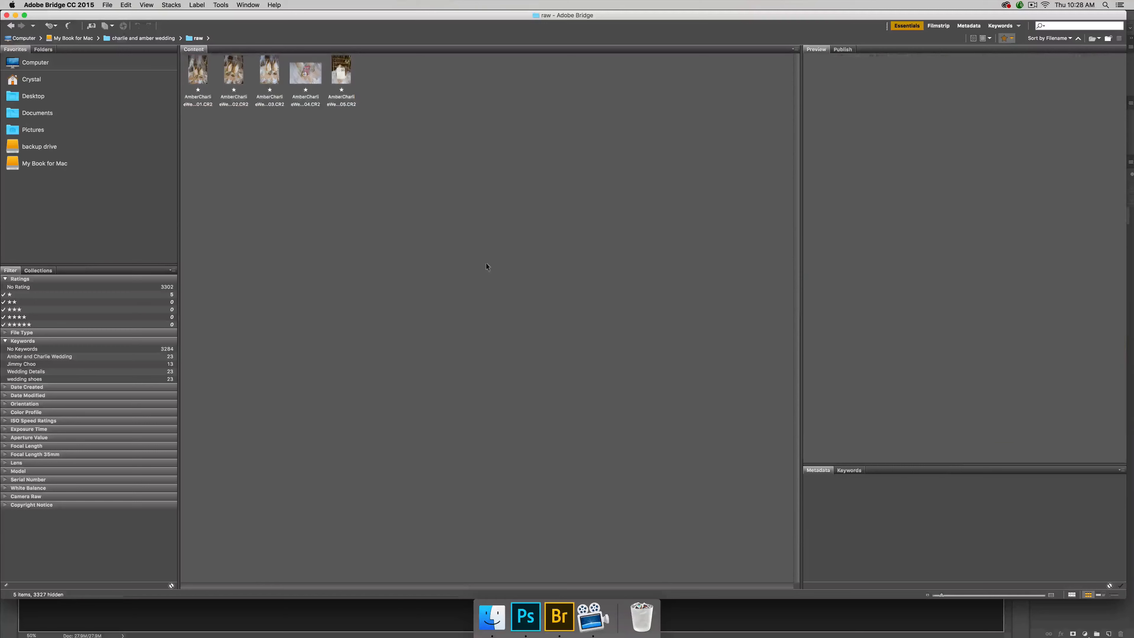
{"action": "left_click", "coordinate": [335, 80]}
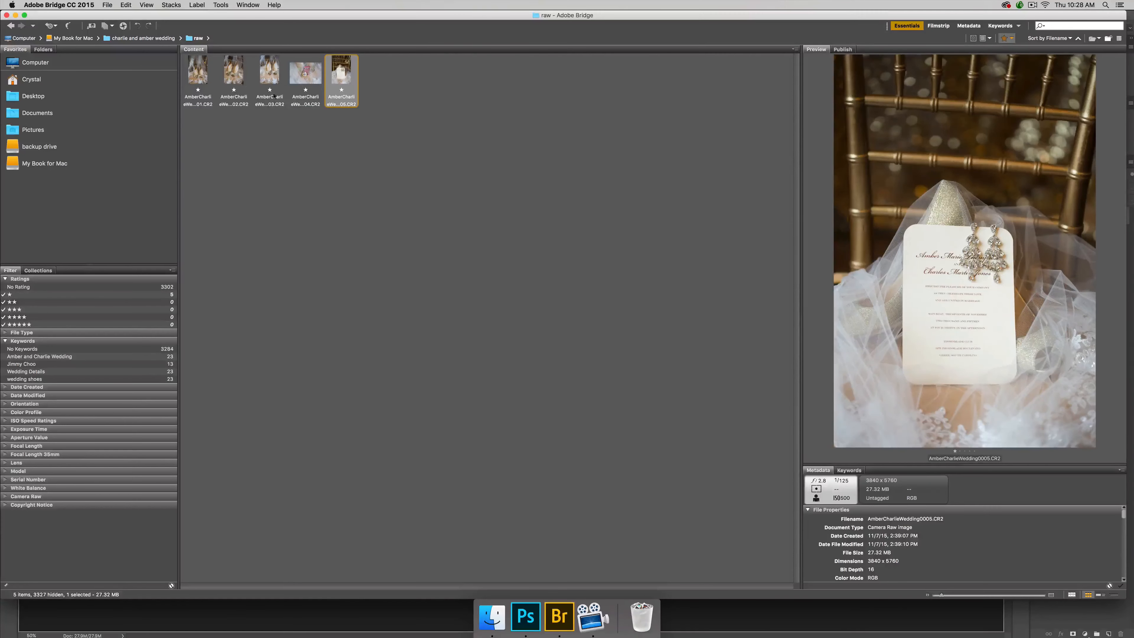
{"action": "left_click", "coordinate": [195, 69]}
{"action": "left_click", "coordinate": [235, 72]}
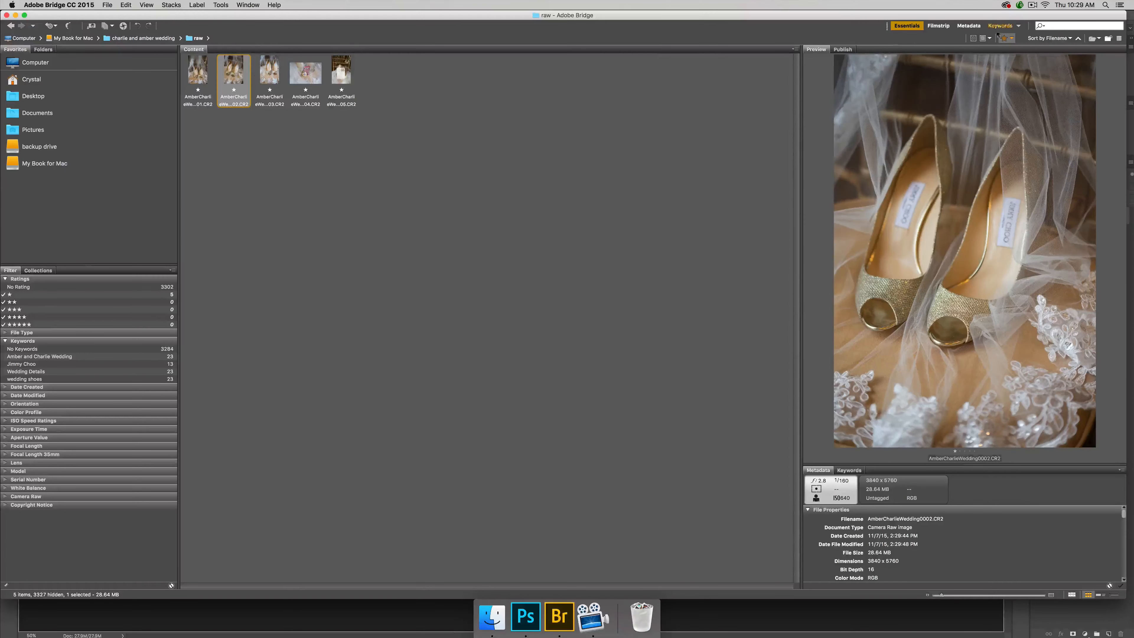
{"action": "left_click", "coordinate": [1007, 39]}
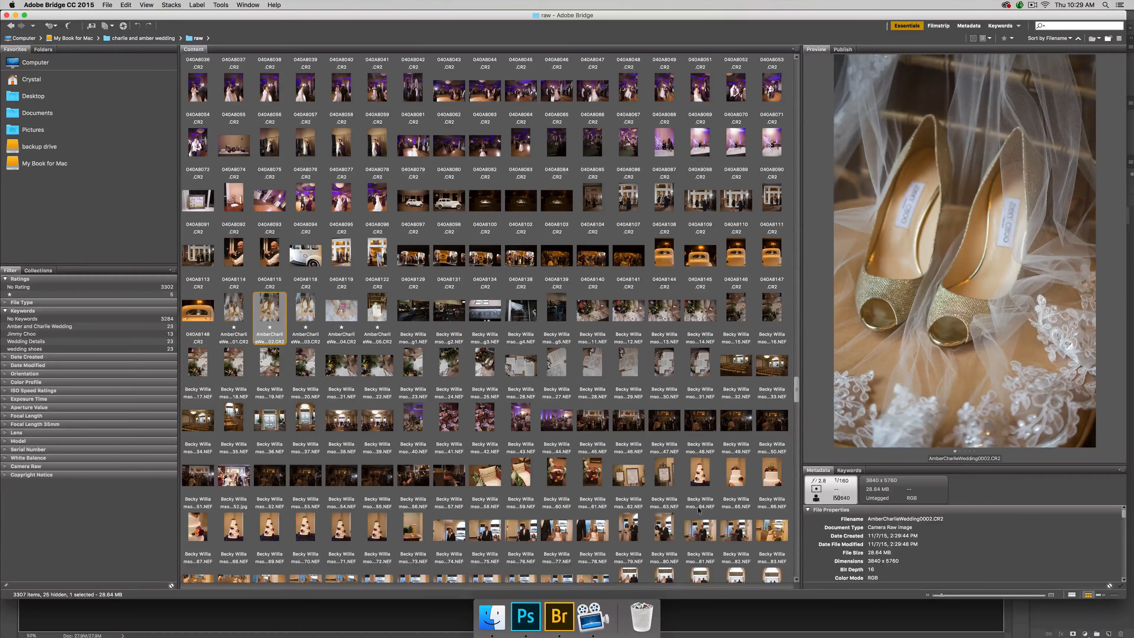
{"action": "left_click", "coordinate": [630, 311]}
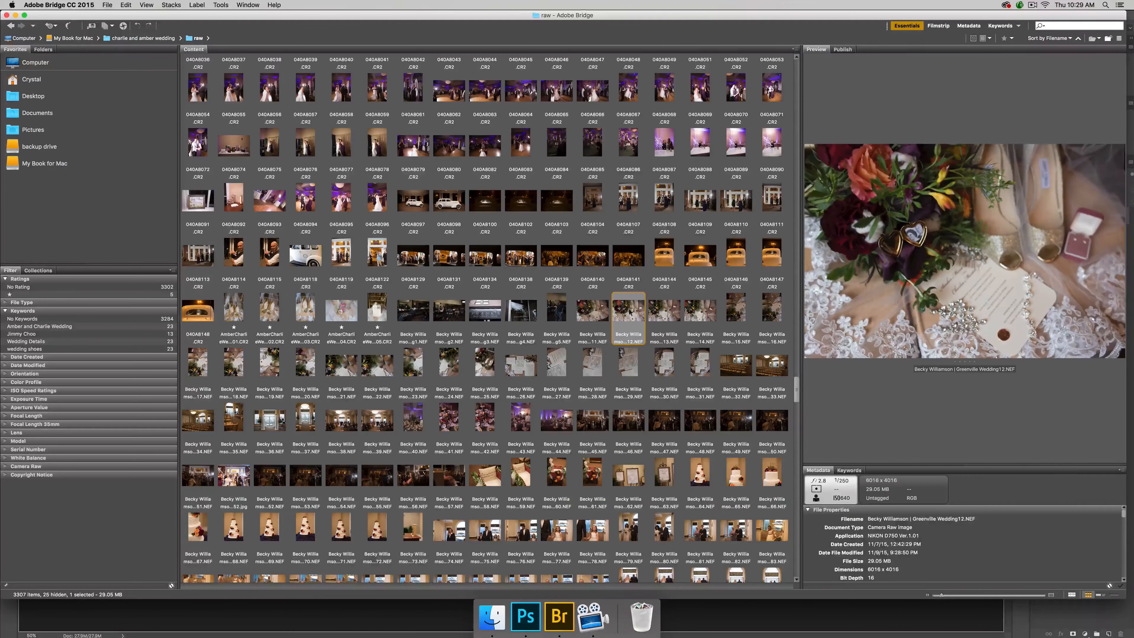
- Open the Greenville Wedding13.NEF photo in Camera Raw and crop it to about 5325 by 3550 pixels around the shoes and invitation
{"action": "left_click", "coordinate": [664, 313]}
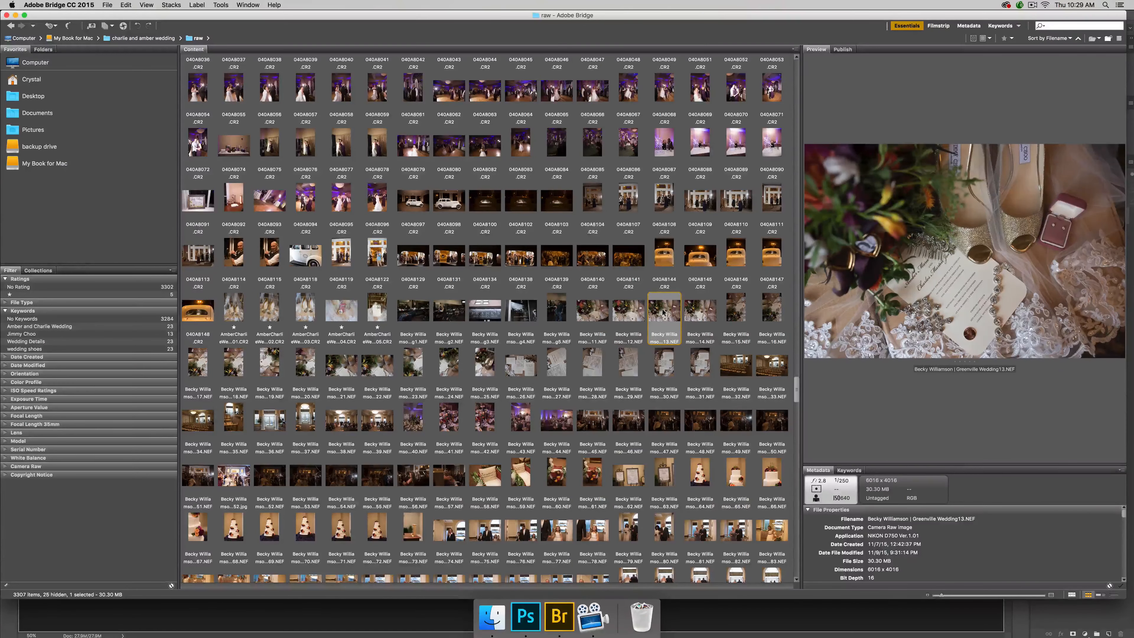
{"action": "key", "text": "super+Tab"}
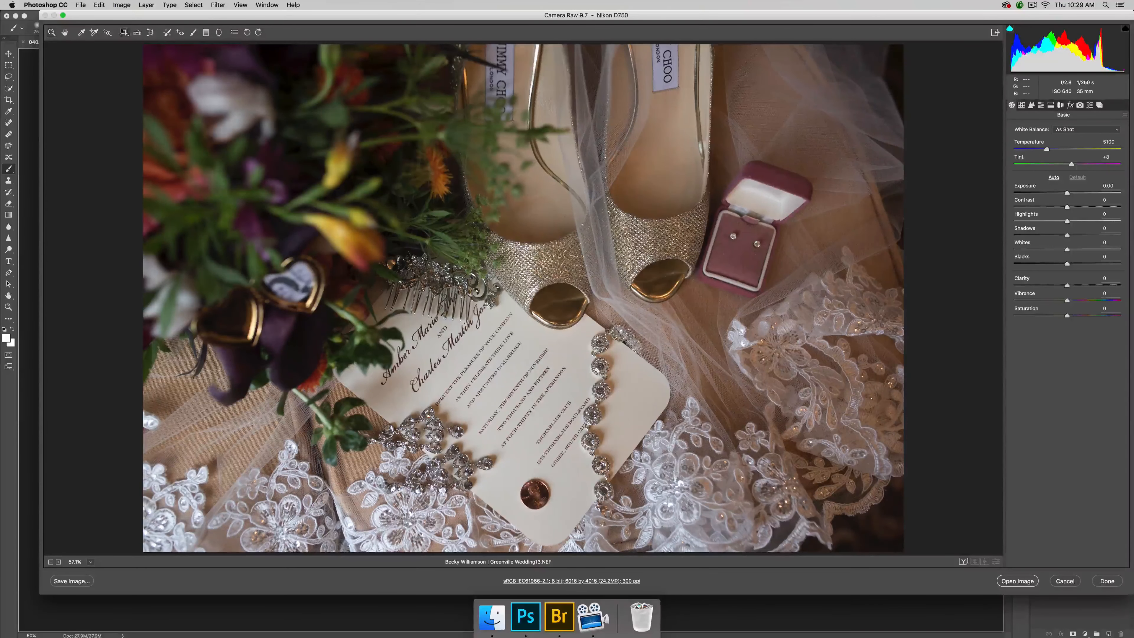
{"action": "left_click", "coordinate": [124, 32]}
{"action": "left_click_drag", "start_coordinate": [221, 55], "coordinate": [832, 501]}
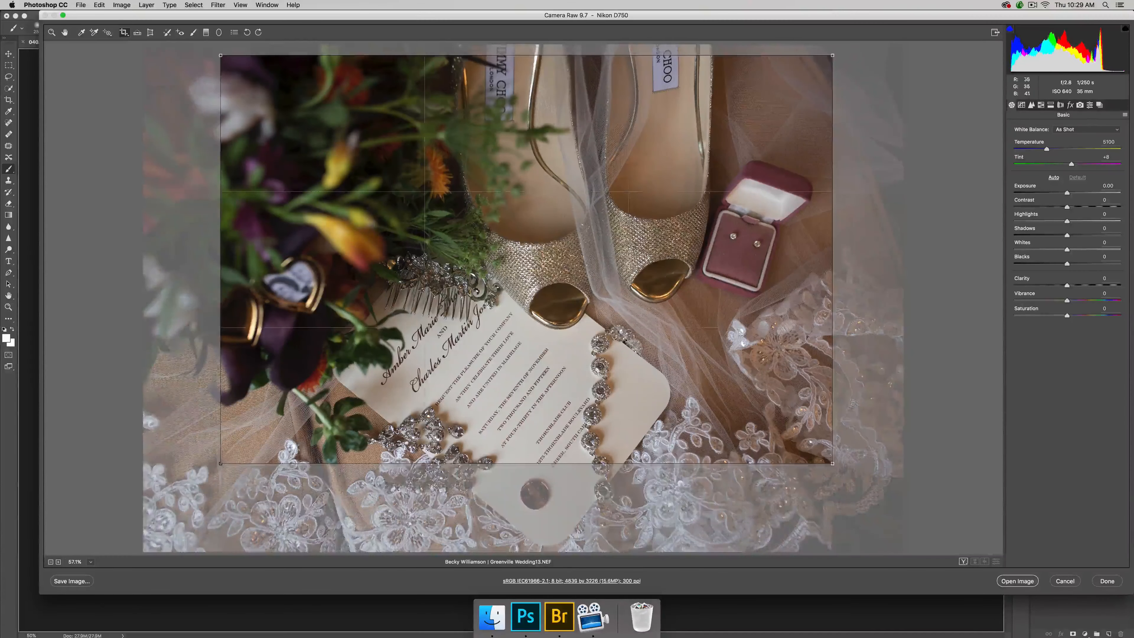
{"action": "left_click_drag", "start_coordinate": [830, 462], "coordinate": [891, 509]}
{"action": "left_click_drag", "start_coordinate": [719, 421], "coordinate": [703, 433]}
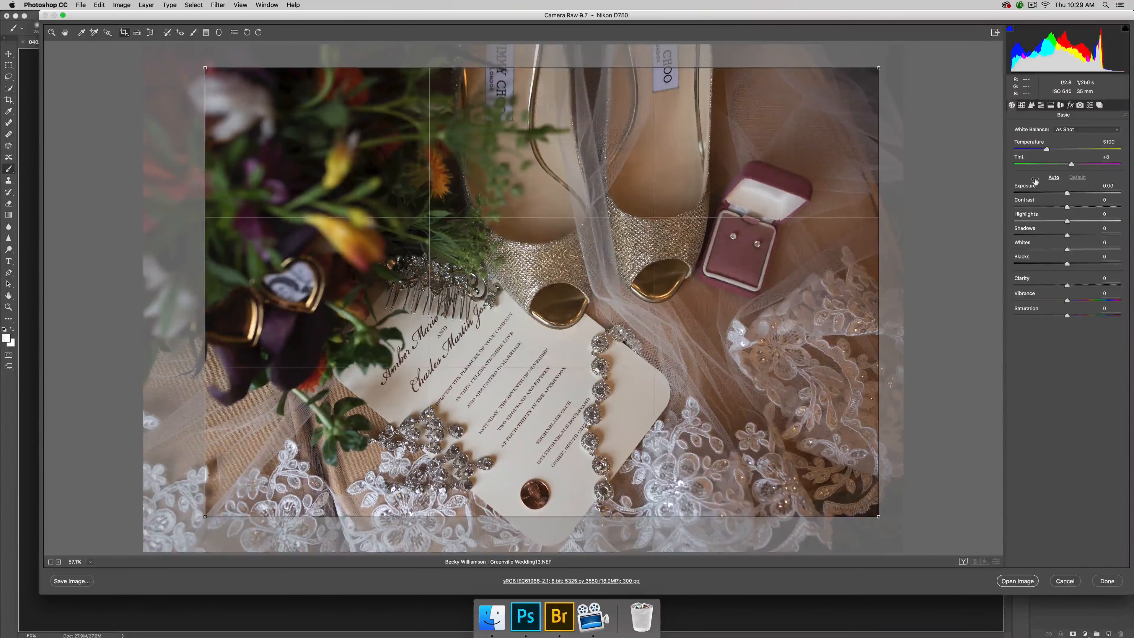
{"action": "key", "text": "z"}
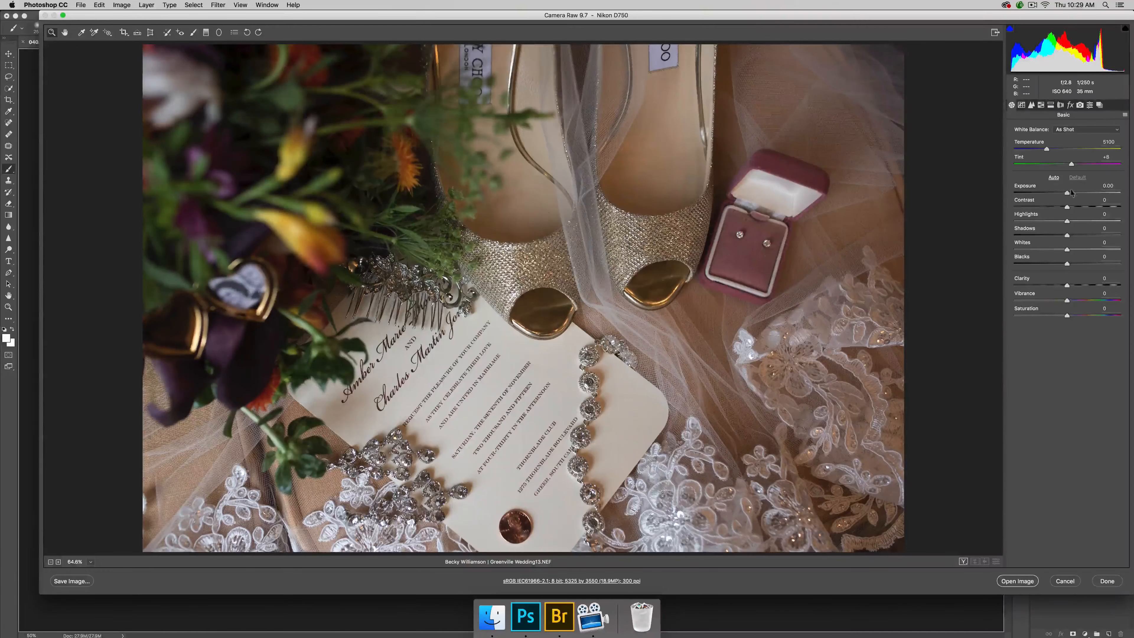
- Set the exposure to about +0.65, apply the edits without opening the image, and return to Adobe Bridge
{"action": "left_click", "coordinate": [1073, 192]}
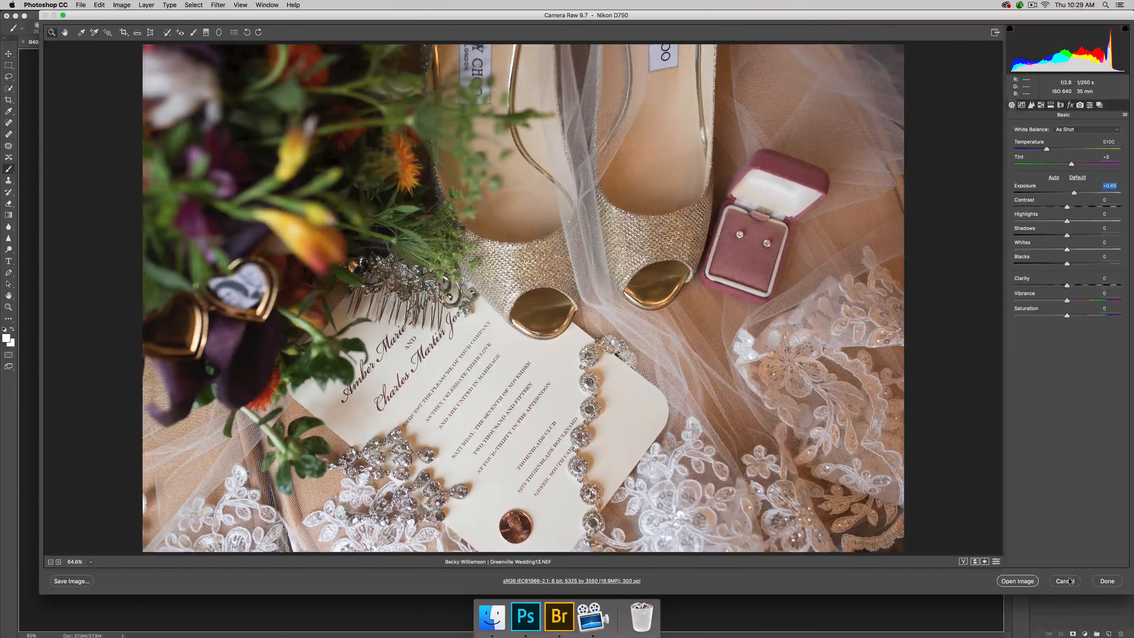
{"action": "left_click", "coordinate": [1107, 581]}
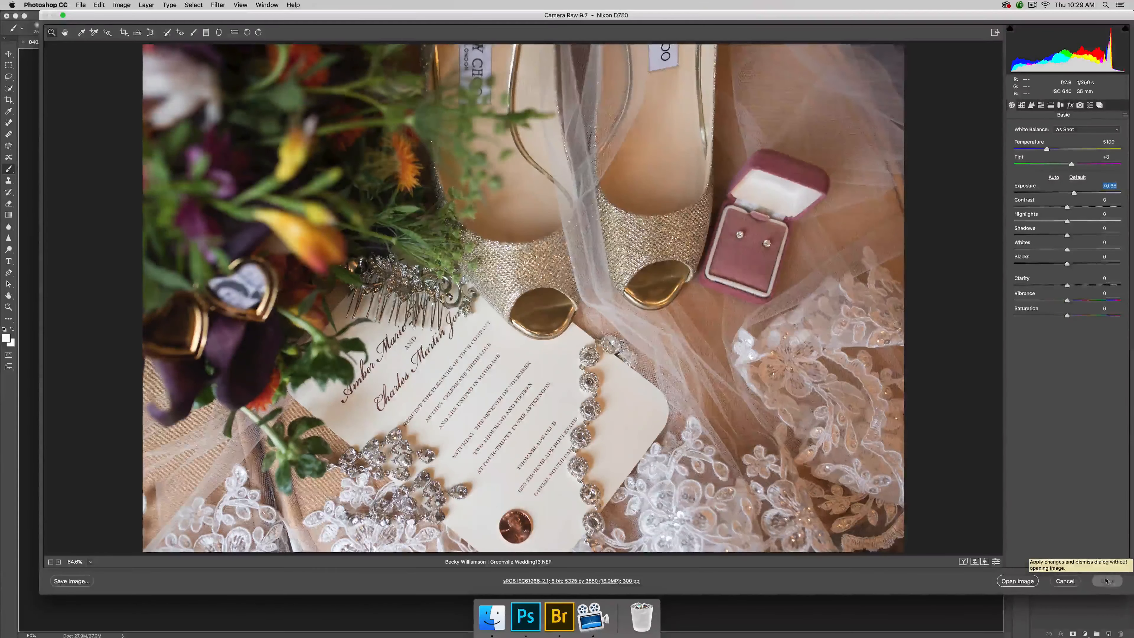
{"action": "left_click", "coordinate": [559, 617]}
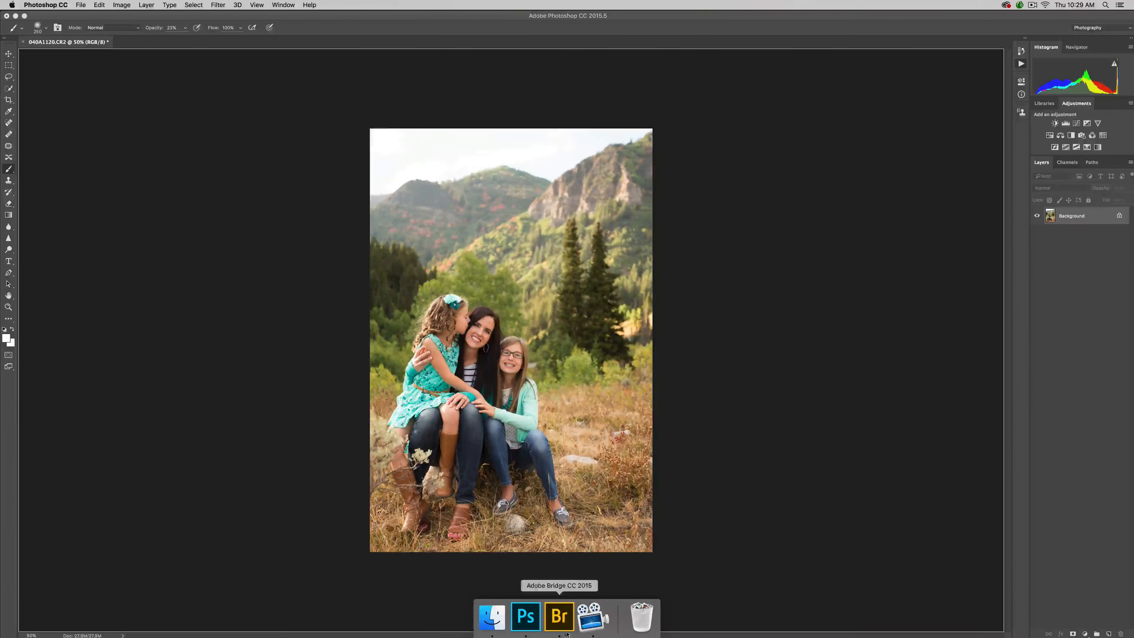
{"action": "left_click", "coordinate": [563, 620]}
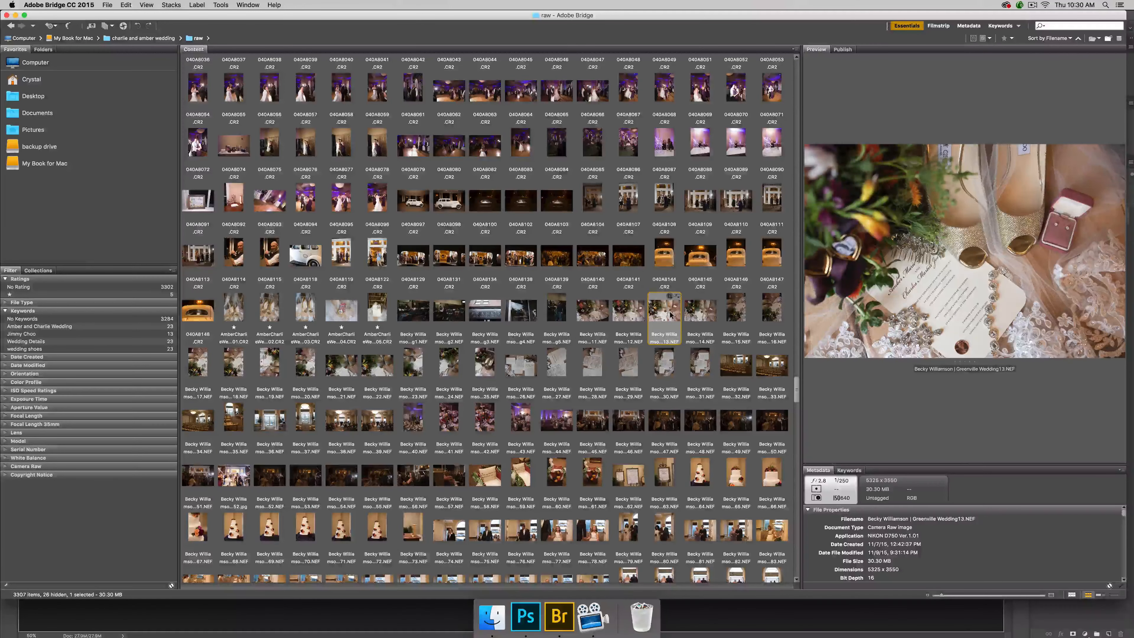
- Reveal the cropped photo in Finder and arrange the files of the raw folder by name
{"action": "right_click", "coordinate": [669, 314]}
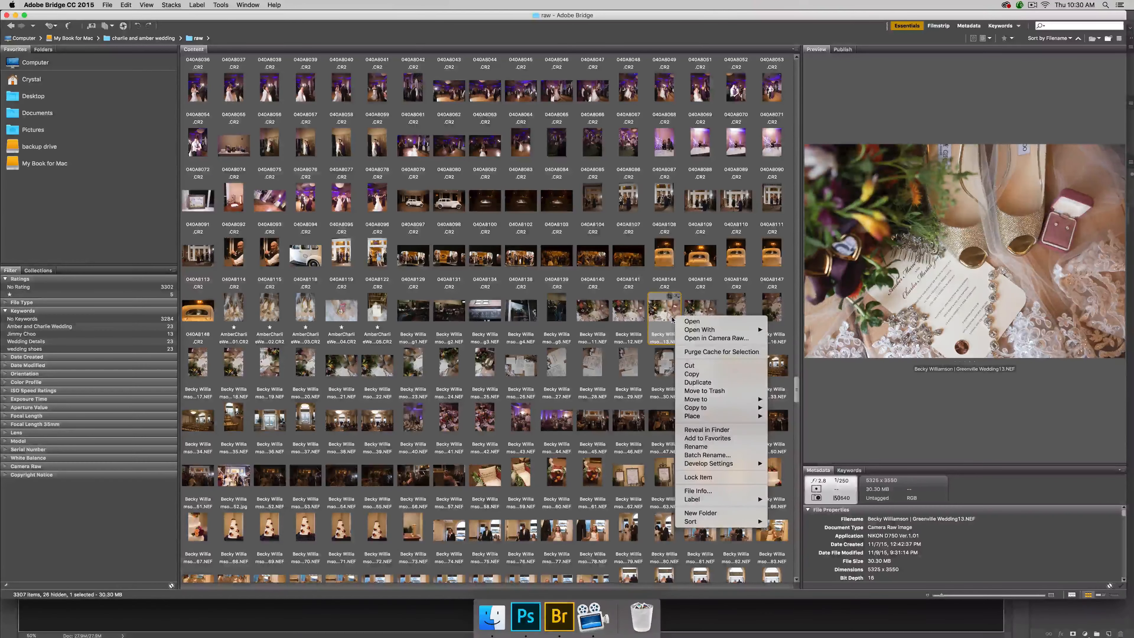
{"action": "left_click", "coordinate": [702, 430]}
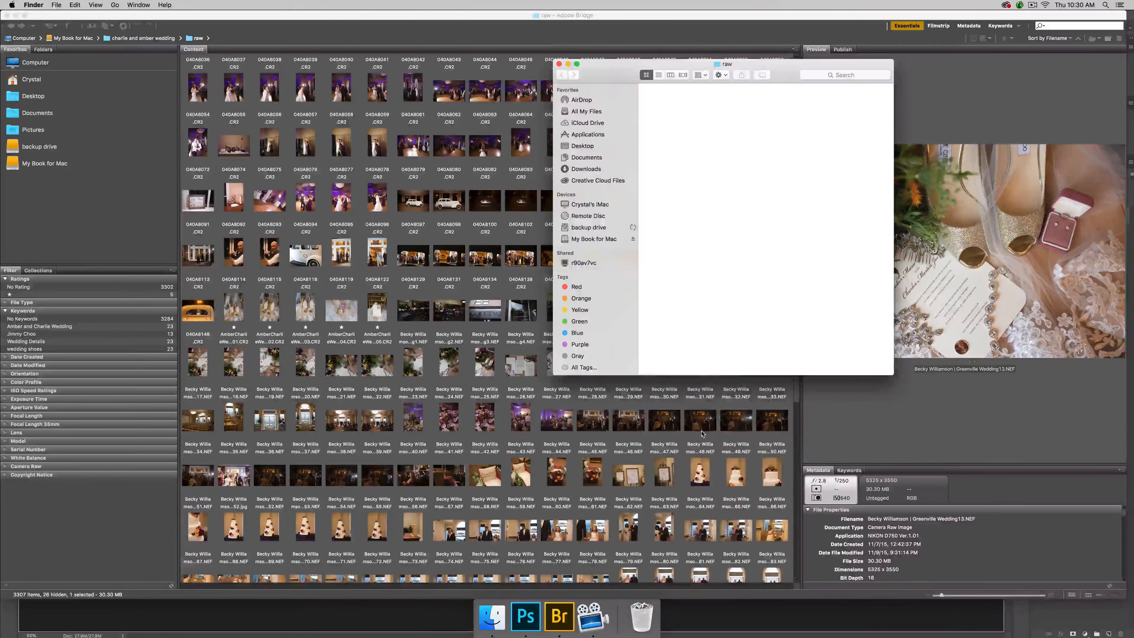
{"action": "left_click_drag", "start_coordinate": [620, 73], "coordinate": [319, 109]}
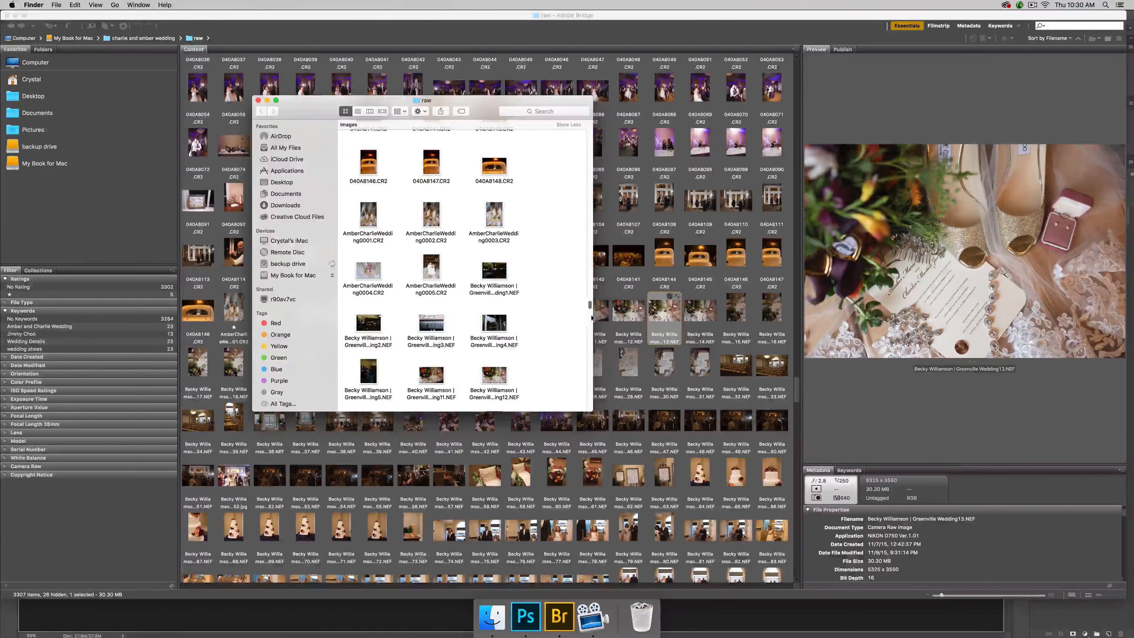
{"action": "scroll", "coordinate": [432, 384], "scroll_direction": "down", "scroll_amount": 4}
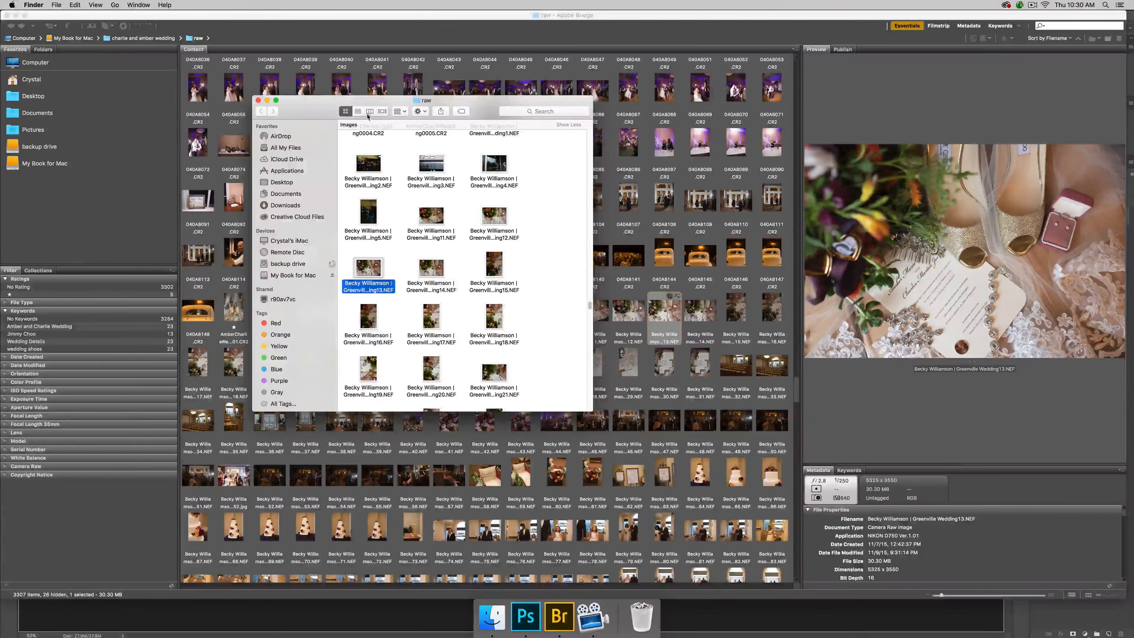
{"action": "left_click", "coordinate": [401, 113]}
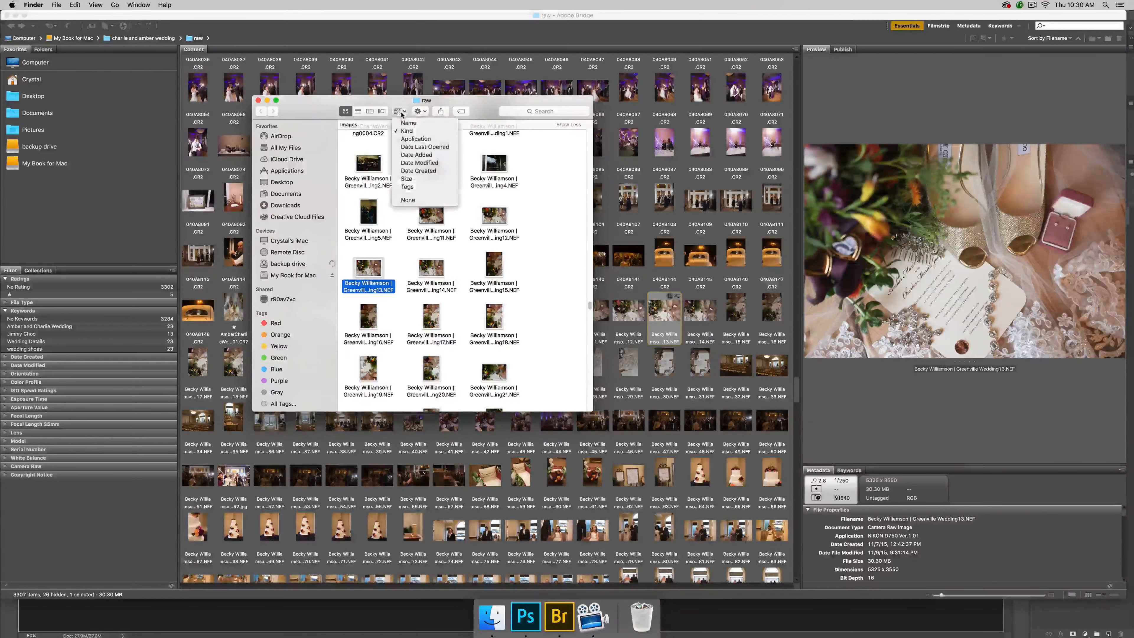
{"action": "left_click", "coordinate": [408, 124]}
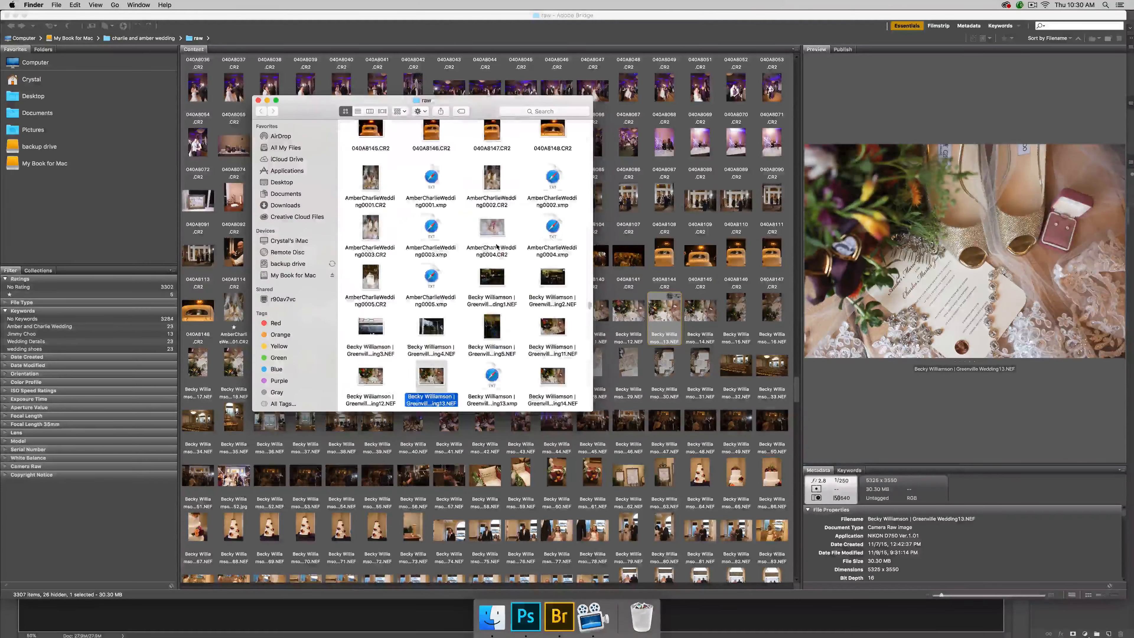
- Move the Greenville Wedding13.xmp sidecar file to the trash and return to Adobe Bridge
{"action": "left_click", "coordinate": [494, 379]}
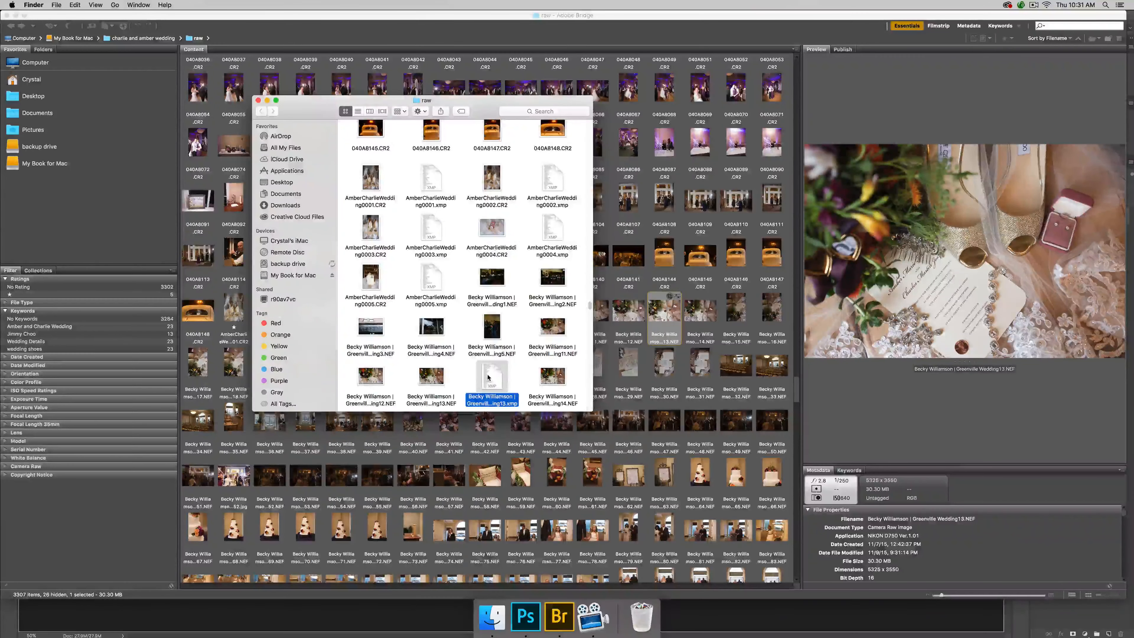
{"action": "right_click", "coordinate": [489, 376]}
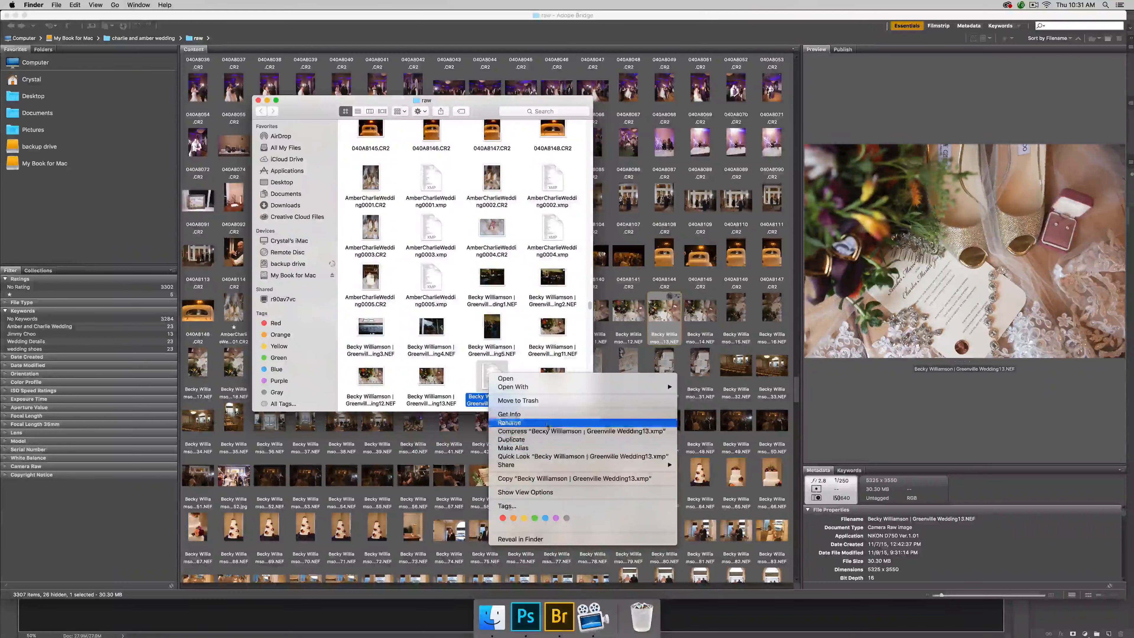
{"action": "left_click", "coordinate": [548, 405]}
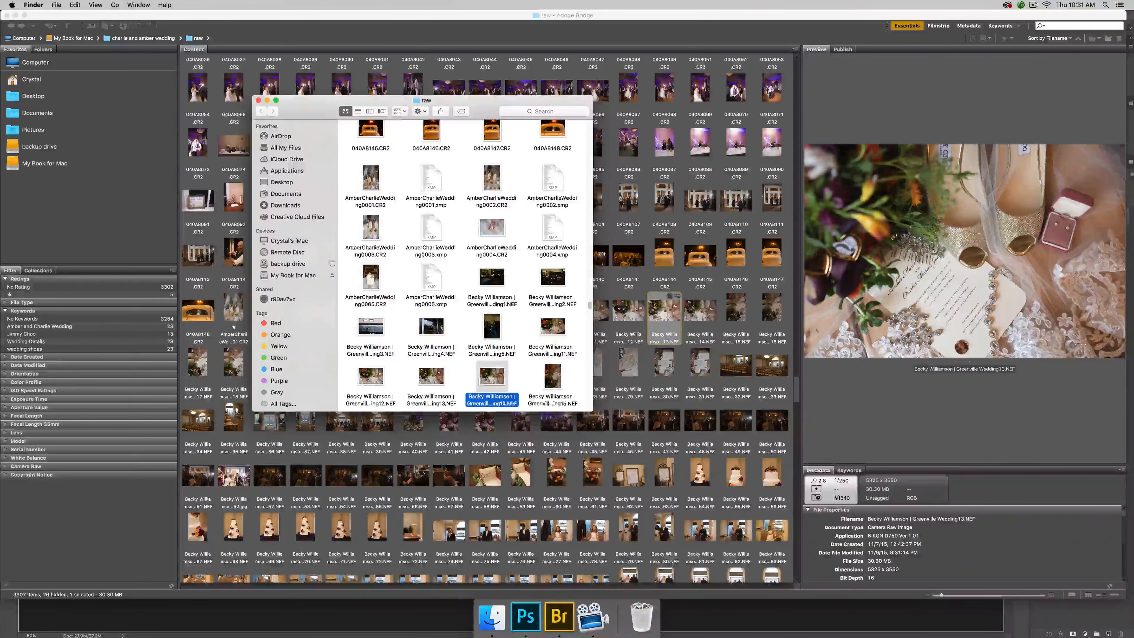
{"action": "left_click", "coordinate": [888, 61]}
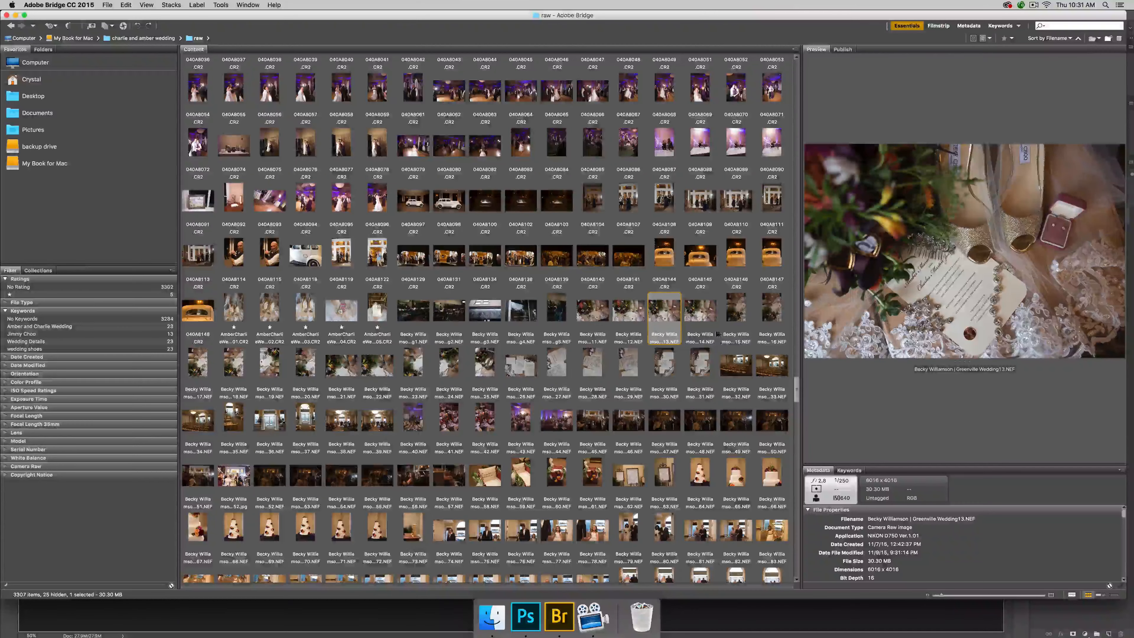
- Create a new folder named "test folder" inside the wedding's Exported folder
{"action": "left_click", "coordinate": [143, 38]}
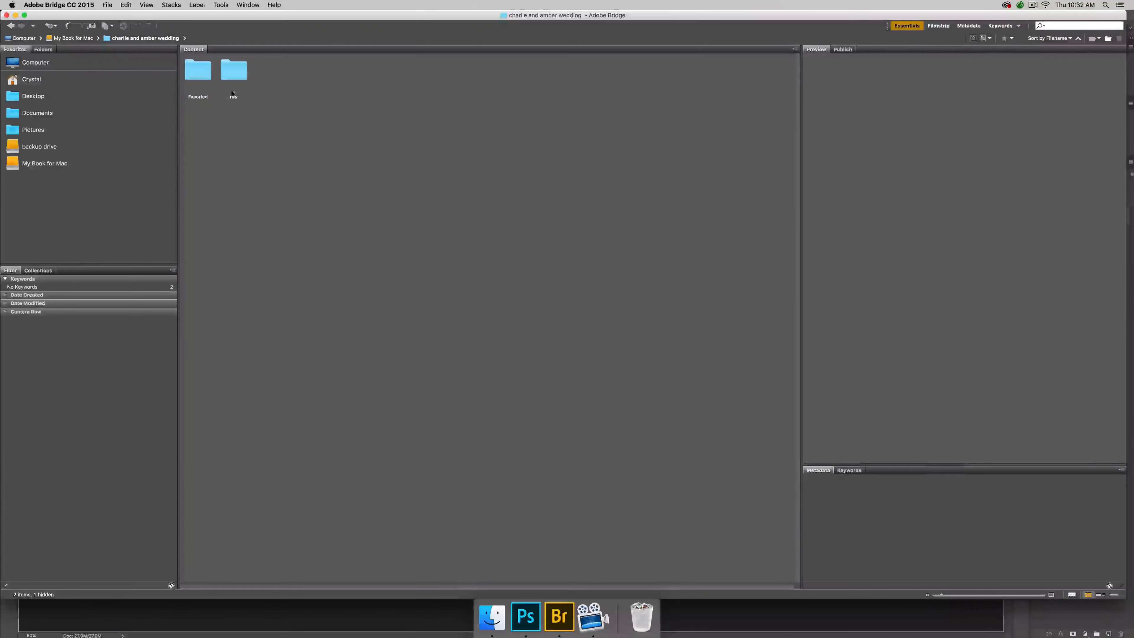
{"action": "double_click", "coordinate": [201, 72]}
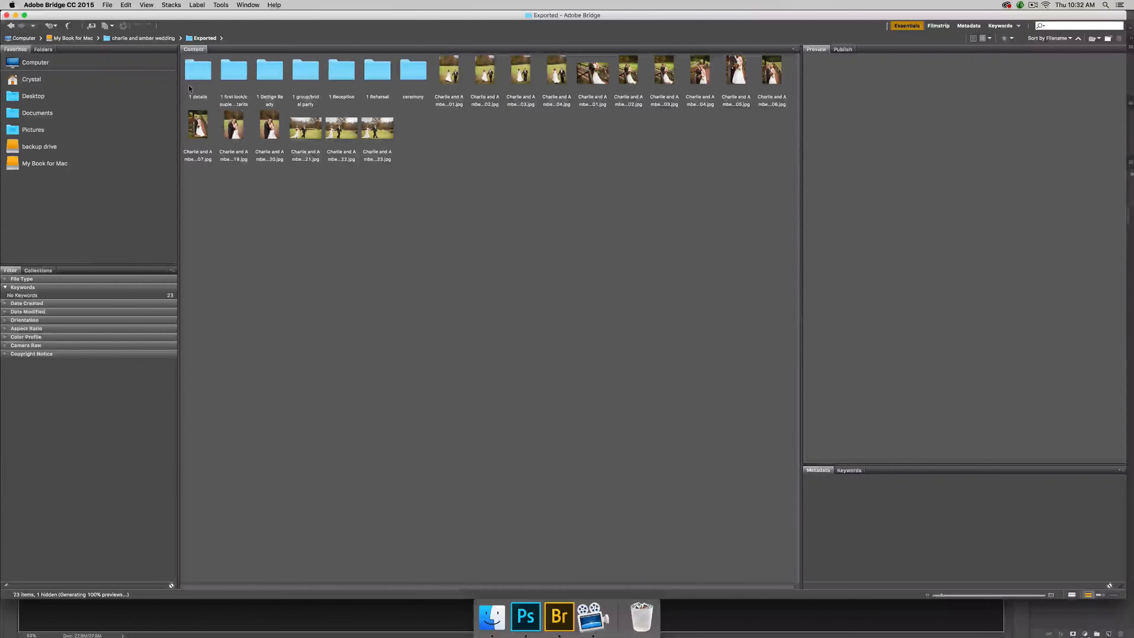
{"action": "left_click", "coordinate": [265, 71]}
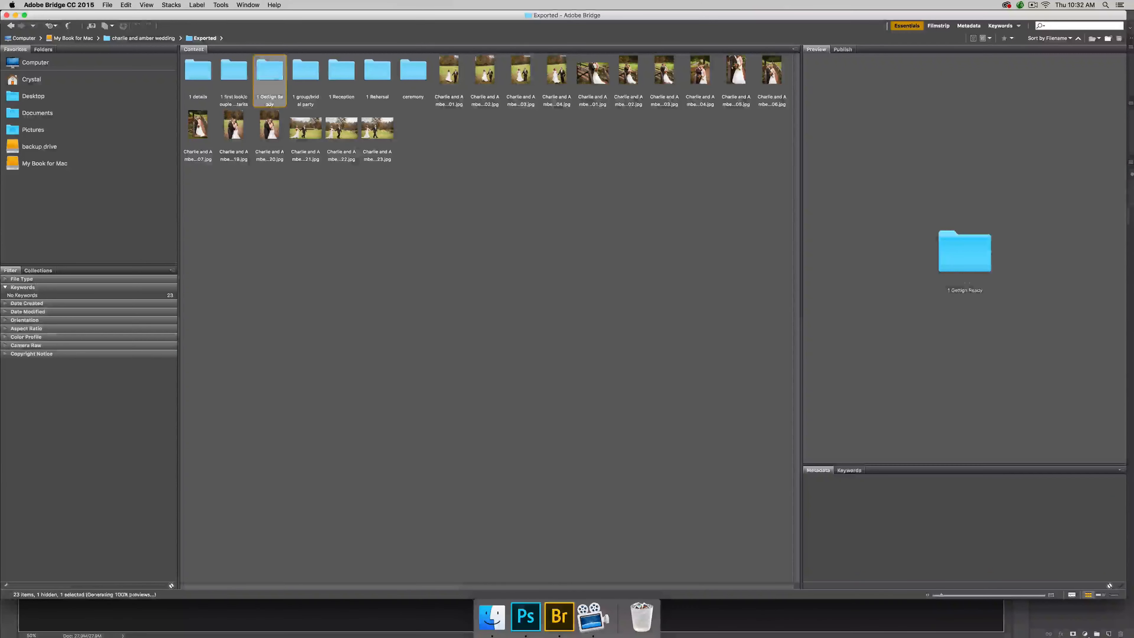
{"action": "left_click", "coordinate": [369, 183]}
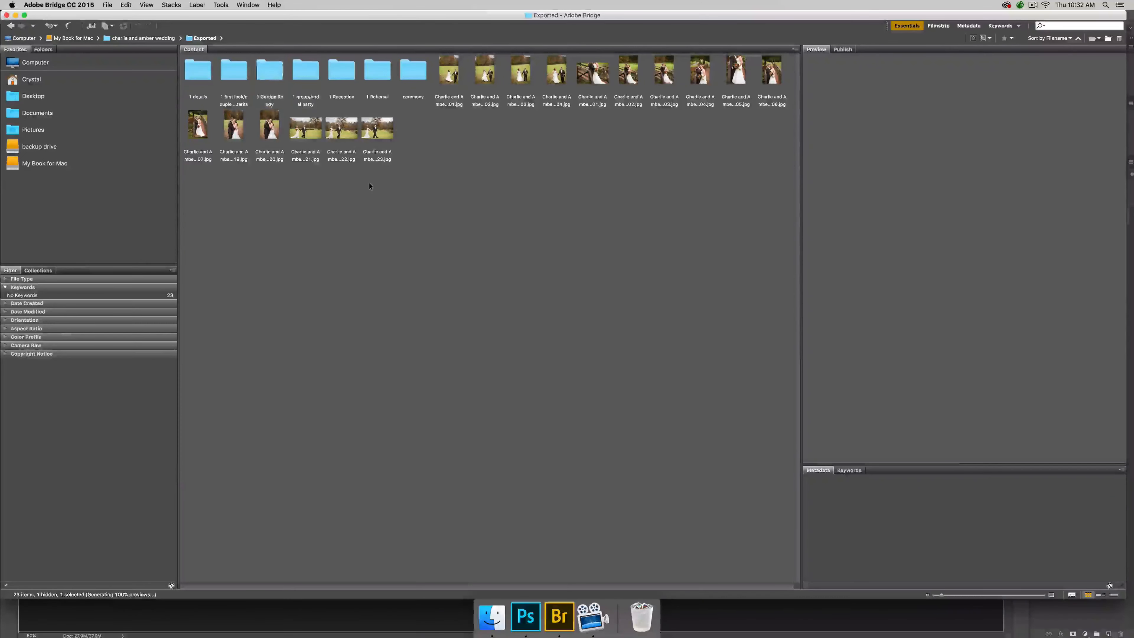
{"action": "right_click", "coordinate": [441, 186]}
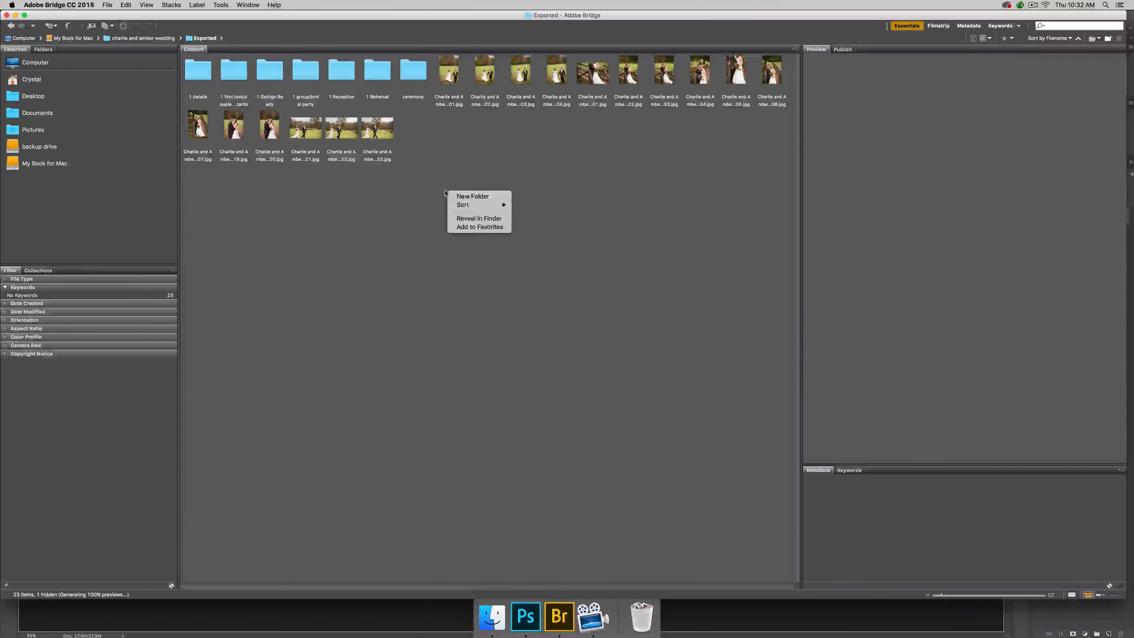
{"action": "left_click", "coordinate": [469, 197]}
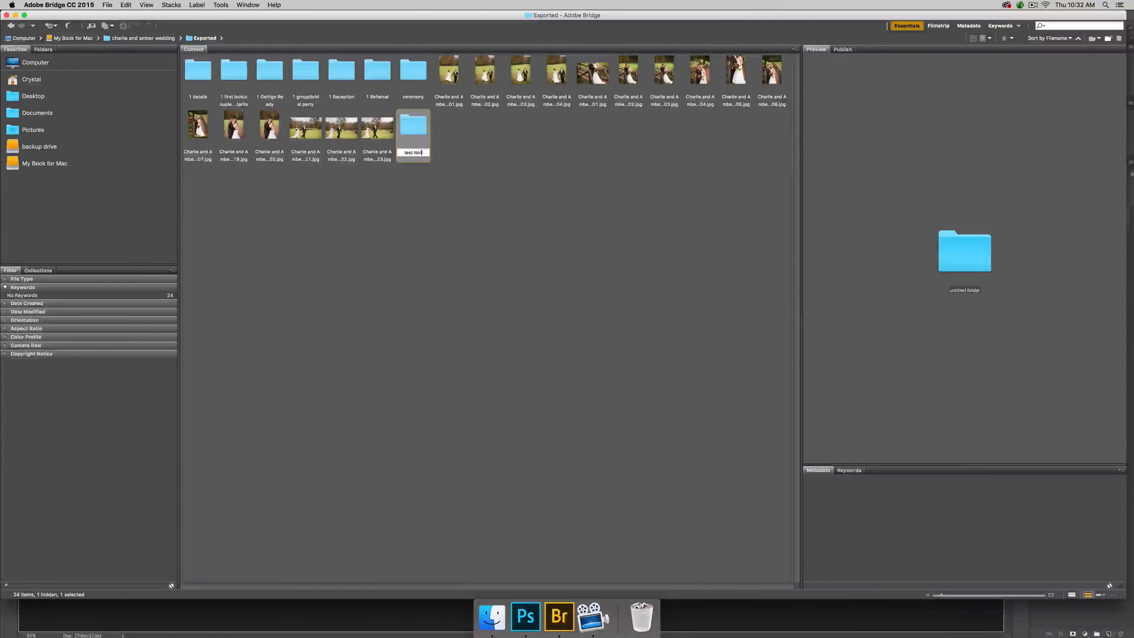
{"action": "key", "text": "Return"}
{"action": "left_click", "coordinate": [479, 174]}
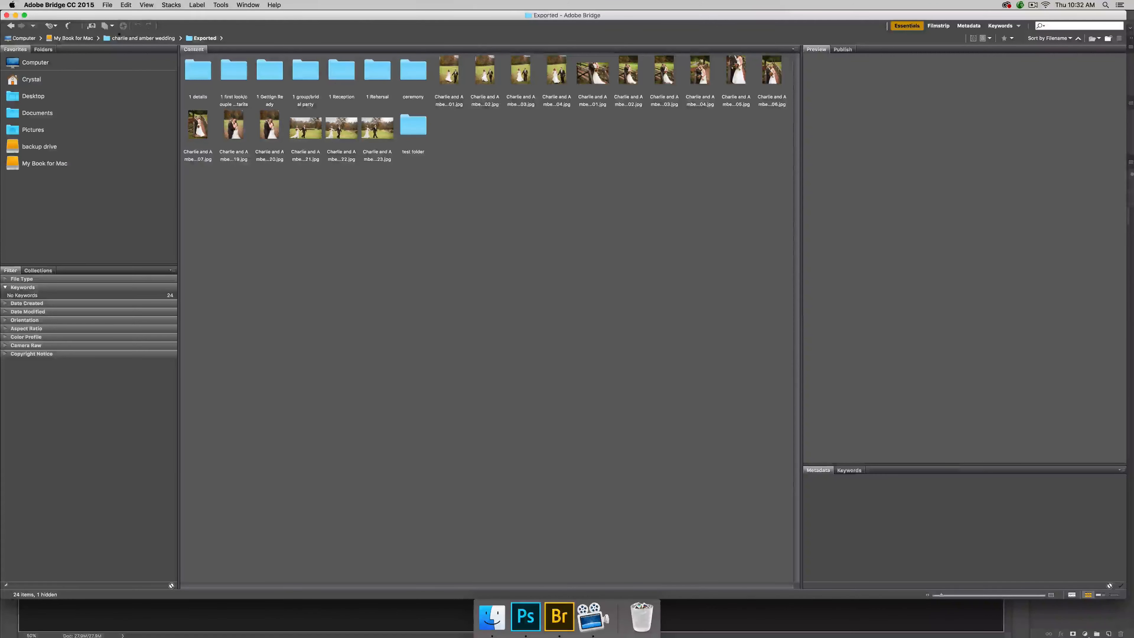
- Go back up to the main wedding folder and reopen its raw folder
{"action": "left_click", "coordinate": [119, 36]}
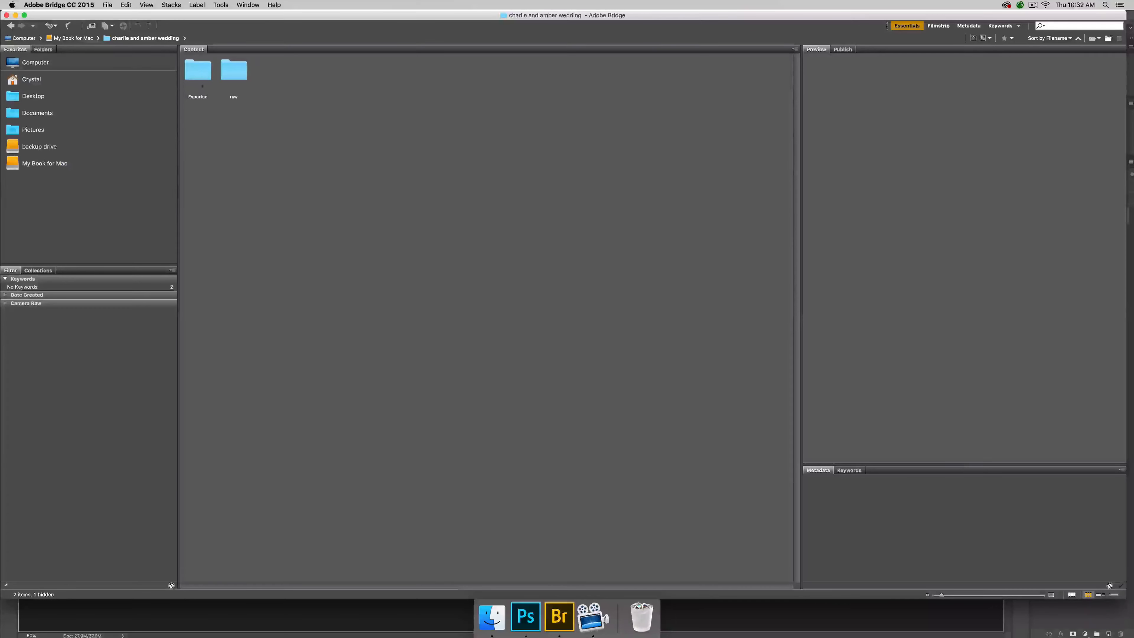
{"action": "left_click", "coordinate": [233, 97]}
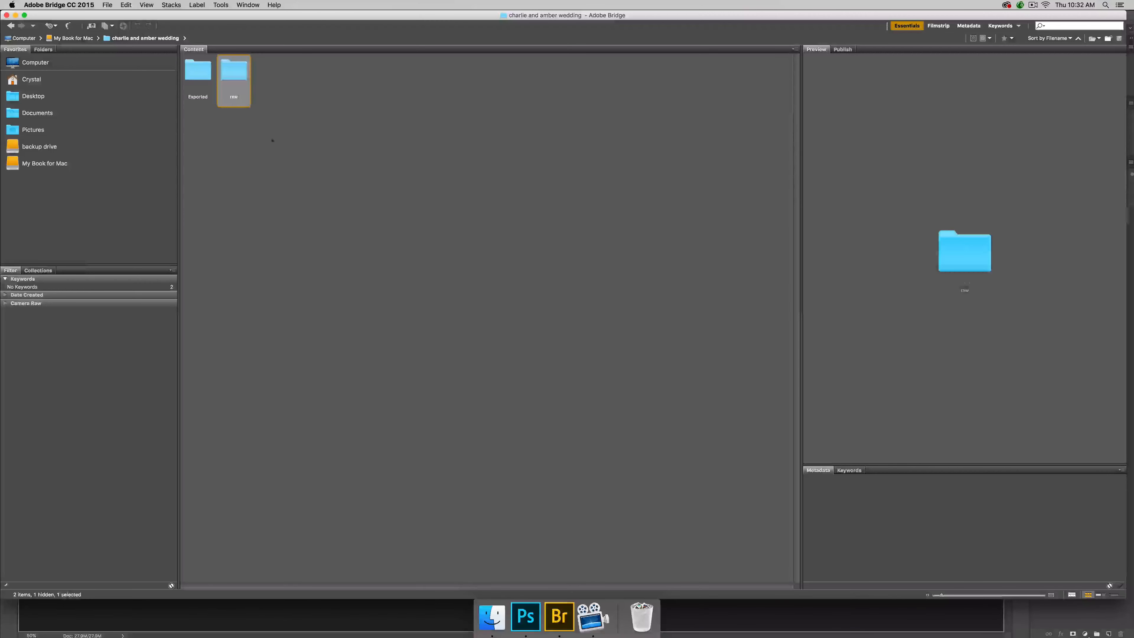
{"action": "double_click", "coordinate": [232, 71]}
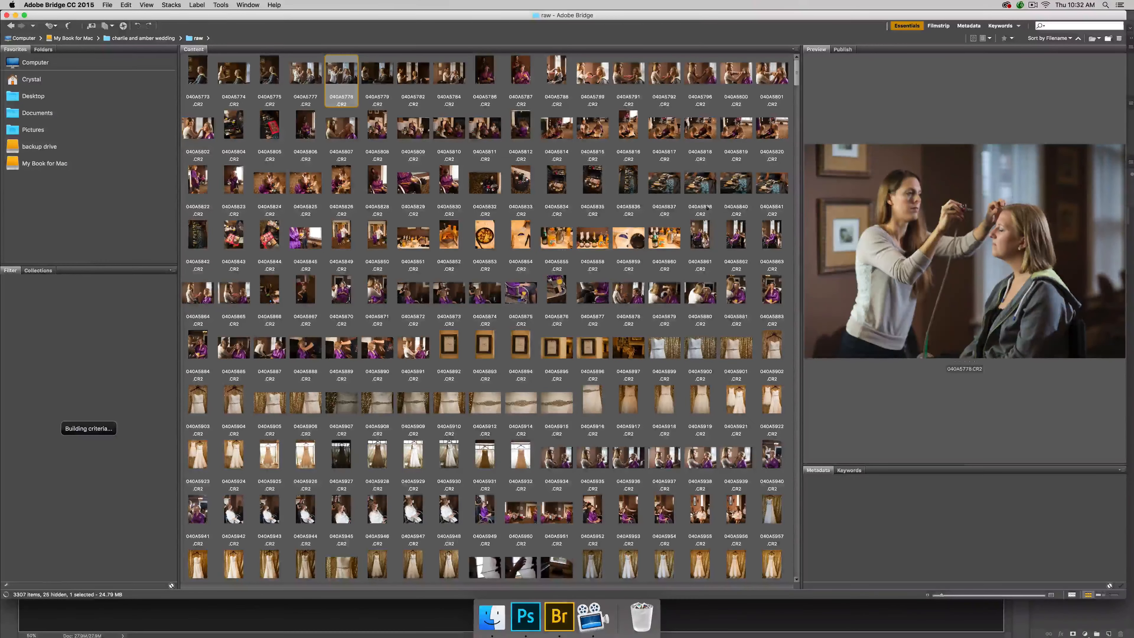
- Find the shoe photos with the veil and select the five from 040A6003.CR2 through 040A6008.CR2
{"action": "scroll", "coordinate": [793, 76], "scroll_direction": "down", "scroll_amount": 3}
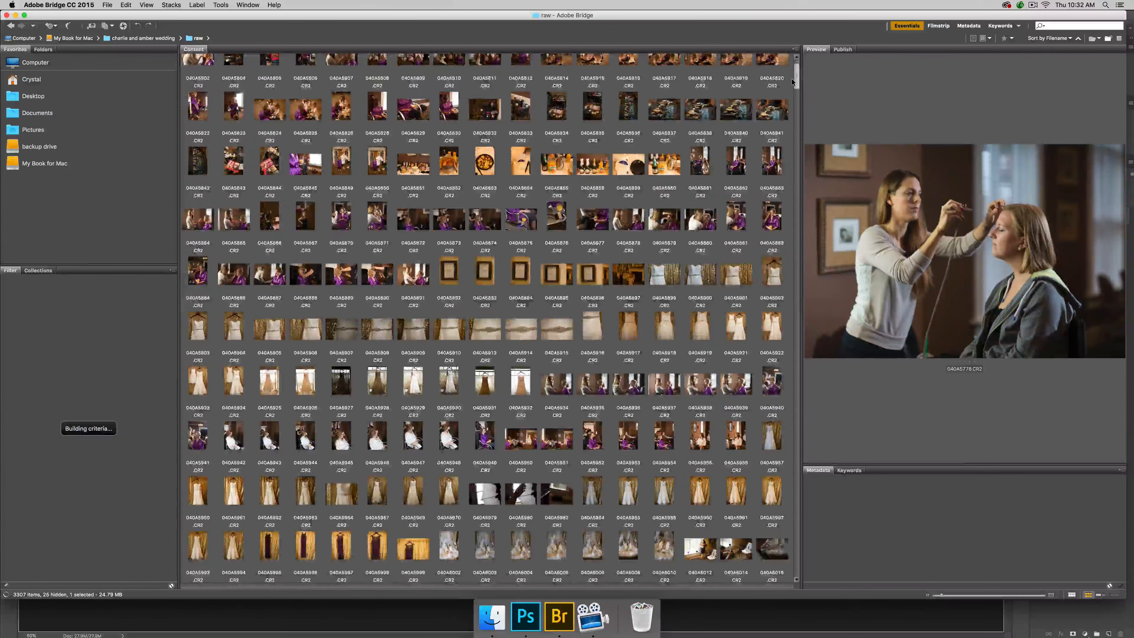
{"action": "scroll", "coordinate": [793, 81], "scroll_direction": "down", "scroll_amount": 10}
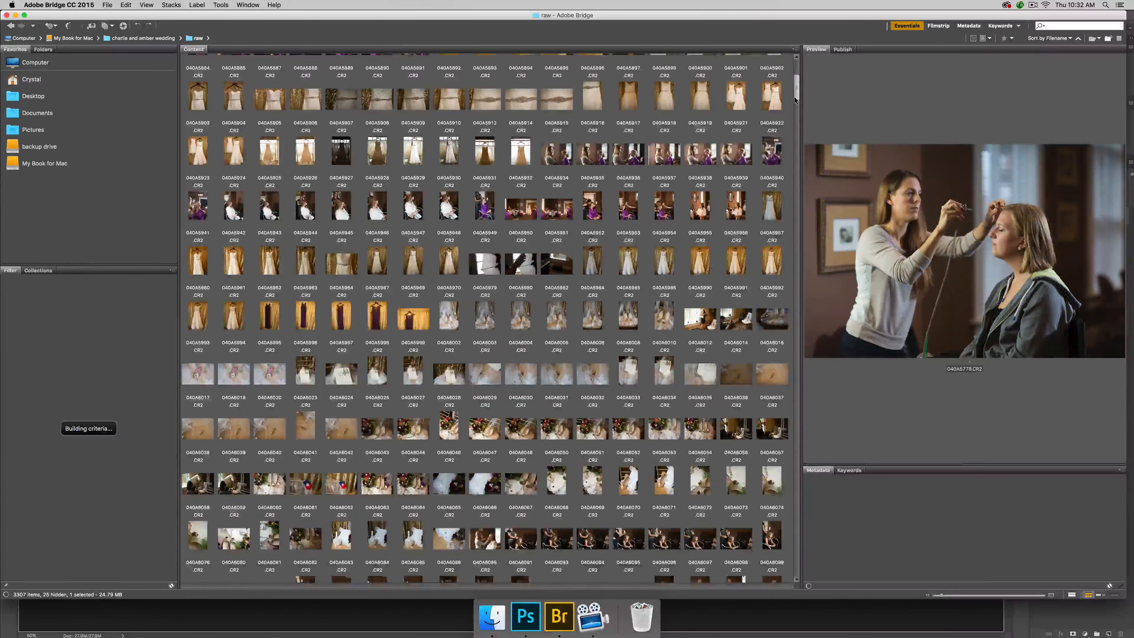
{"action": "scroll", "coordinate": [795, 99], "scroll_direction": "down", "scroll_amount": 12}
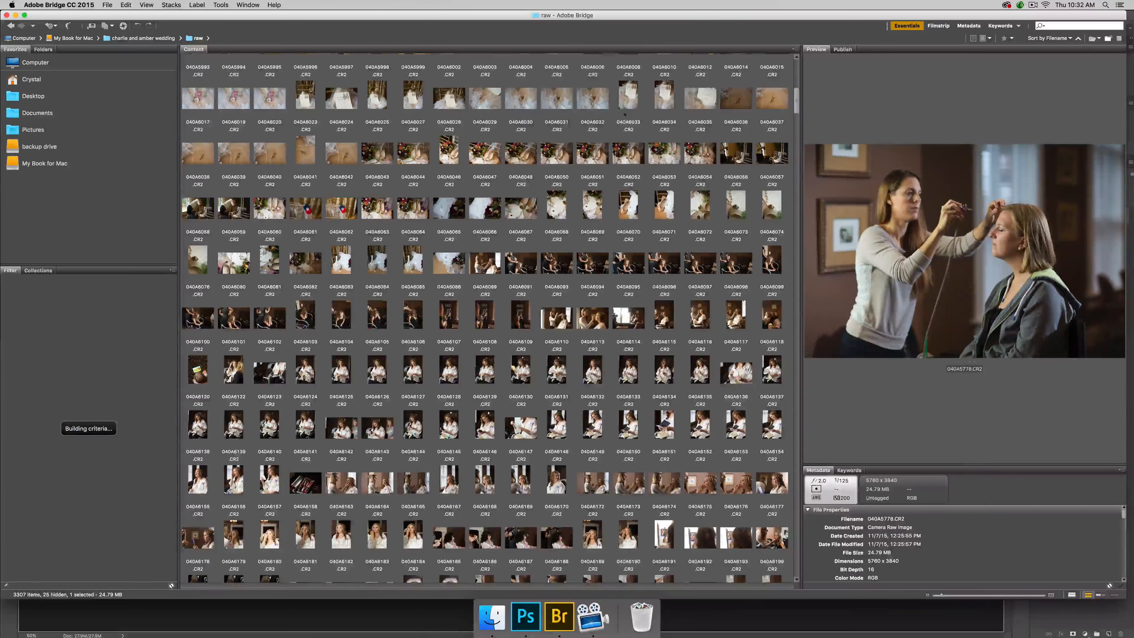
{"action": "scroll", "coordinate": [647, 160], "scroll_direction": "up", "scroll_amount": 2}
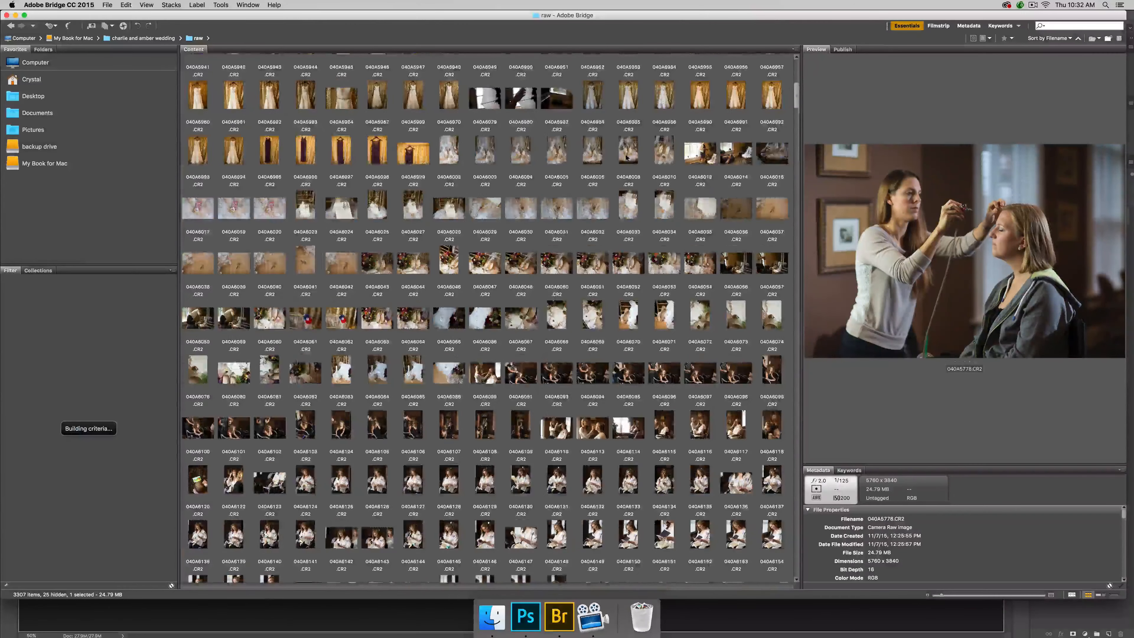
{"action": "left_click", "coordinate": [474, 152]}
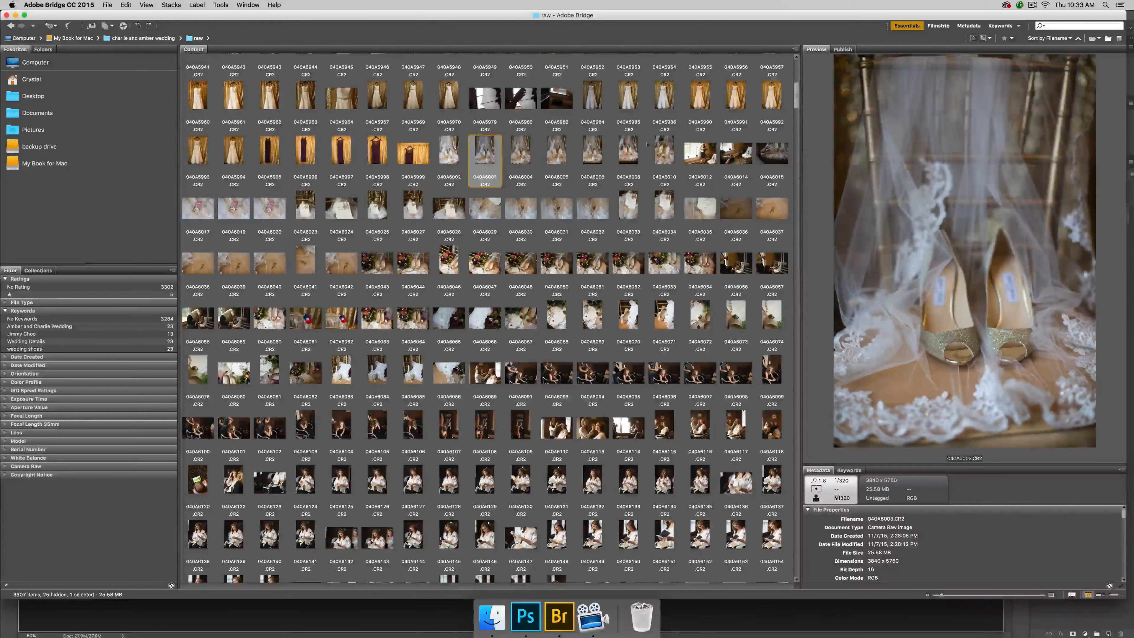
{"action": "left_click", "coordinate": [628, 153], "text": "shift"}
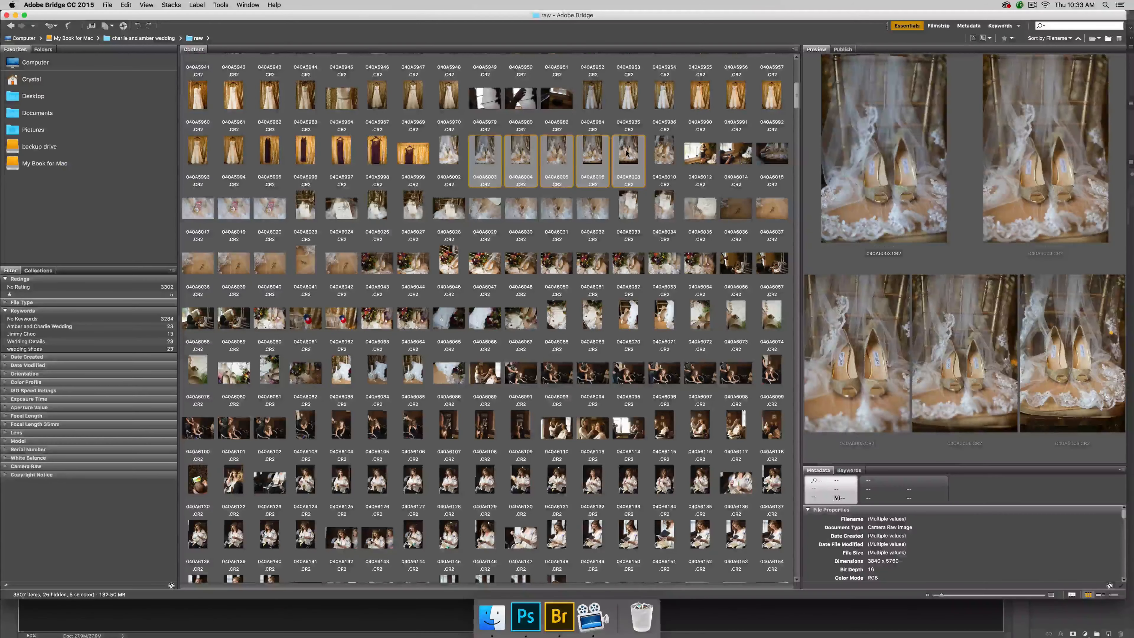
- Apply the "Sharpen with a mask" develop preset to the five shoe photos from 040A6003.CR2 through 040A6008.CR2
{"action": "left_click", "coordinate": [485, 155]}
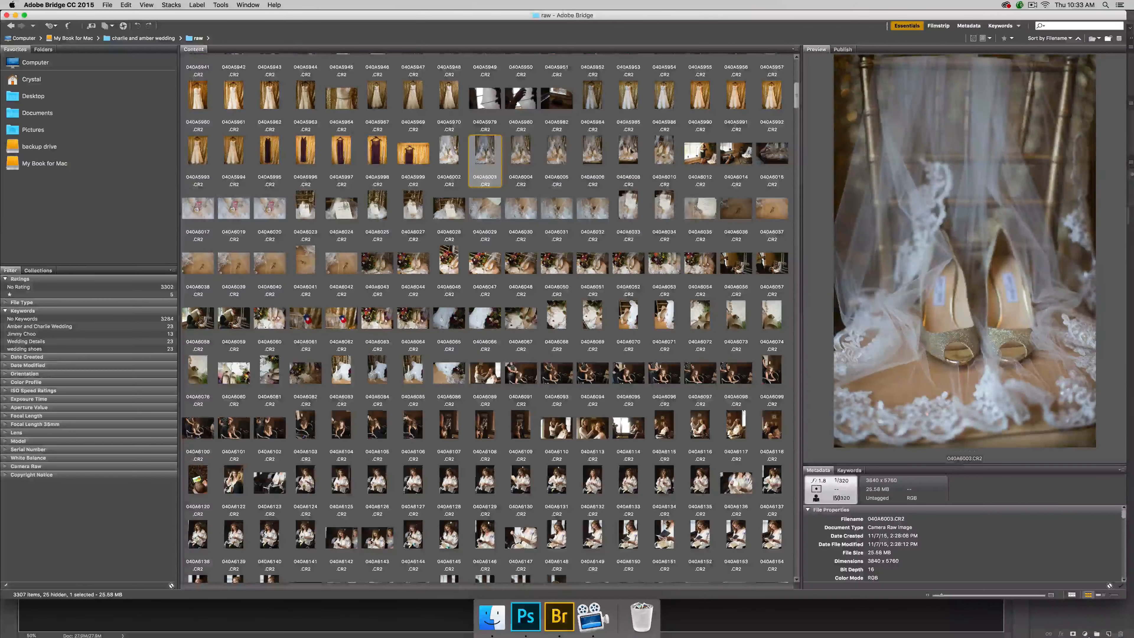
{"action": "left_click", "coordinate": [627, 152], "text": "shift"}
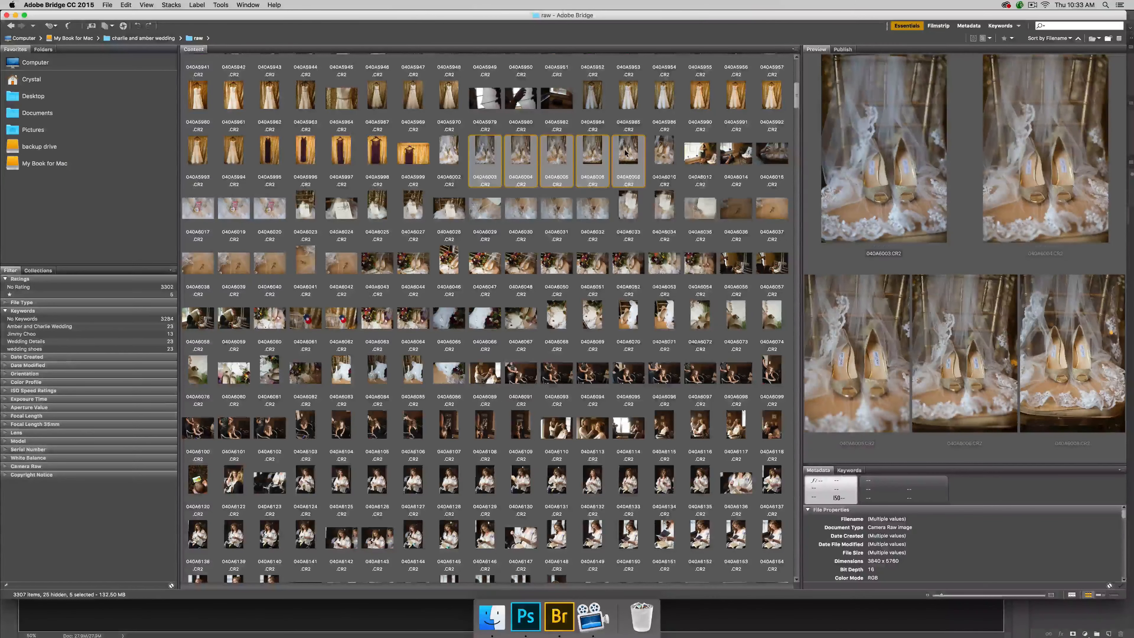
{"action": "right_click", "coordinate": [626, 152]}
{"action": "mouse_move", "coordinate": [683, 303]}
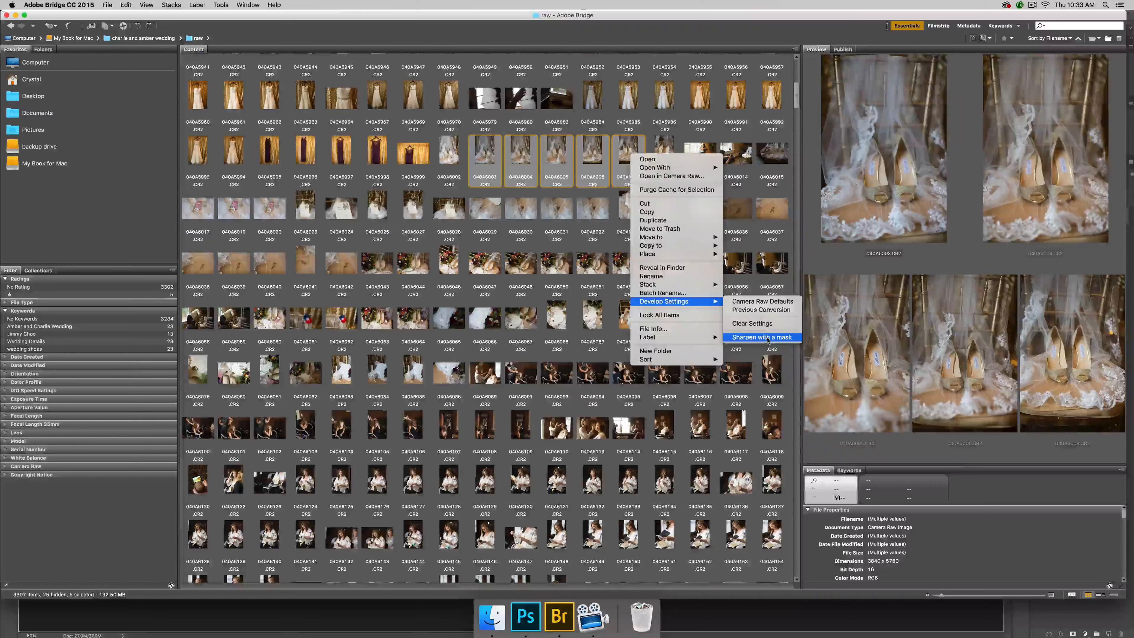
{"action": "left_click", "coordinate": [767, 340]}
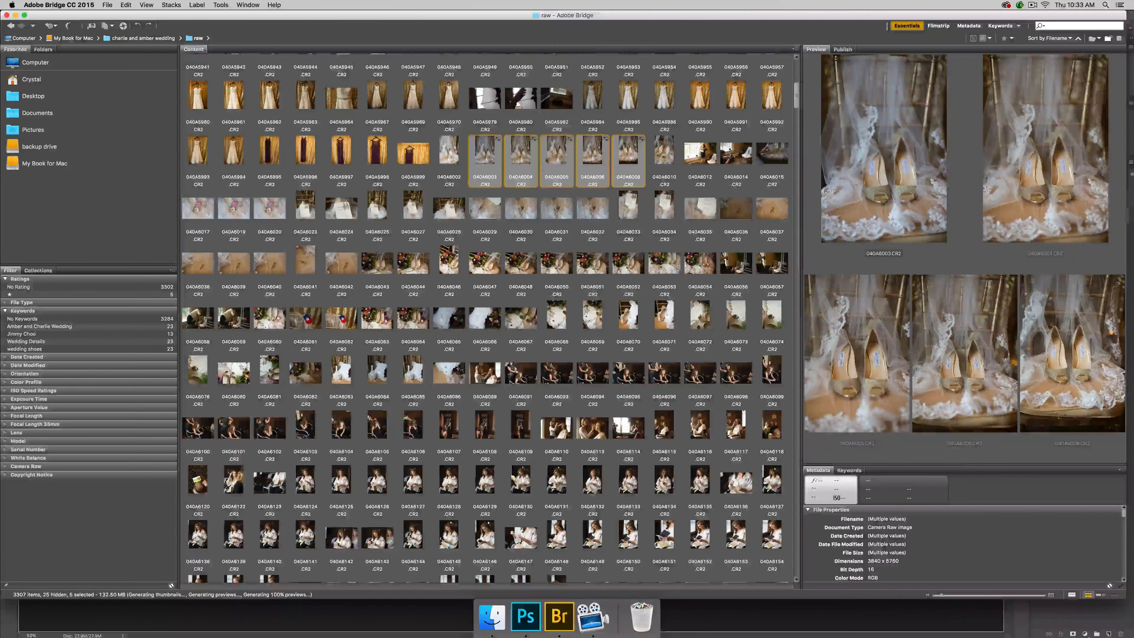
- Check the sharpening settings of 040A6004.CR2 in Camera Raw, return to Adobe Bridge, and preview 040A6008.CR2
{"action": "left_click", "coordinate": [528, 158]}
{"action": "double_click", "coordinate": [522, 155]}
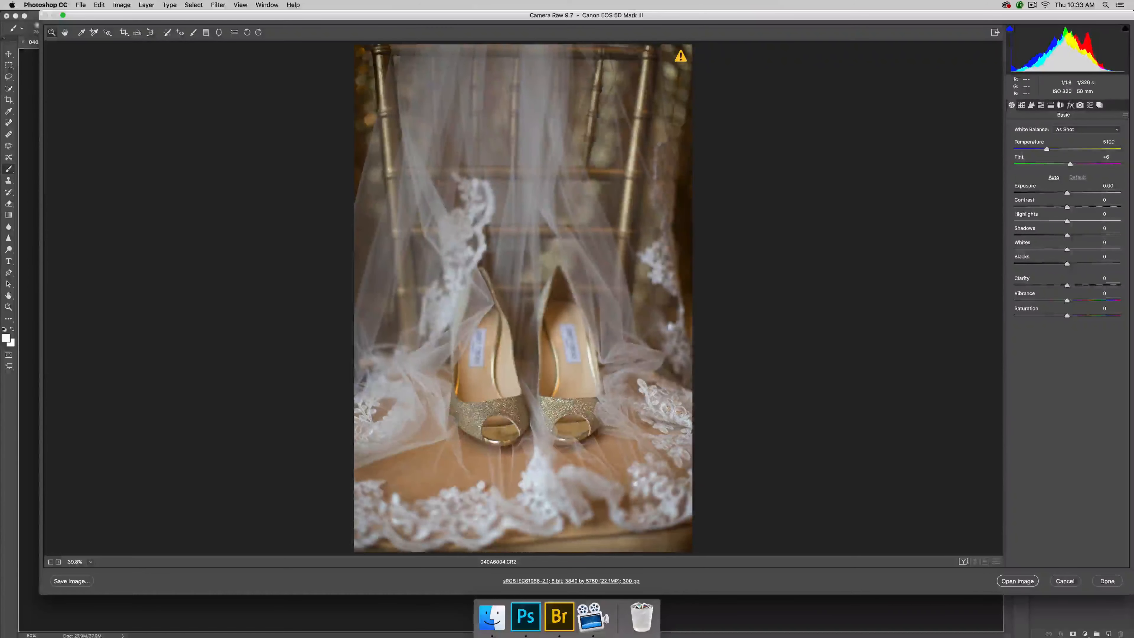
{"action": "left_click", "coordinate": [1031, 105]}
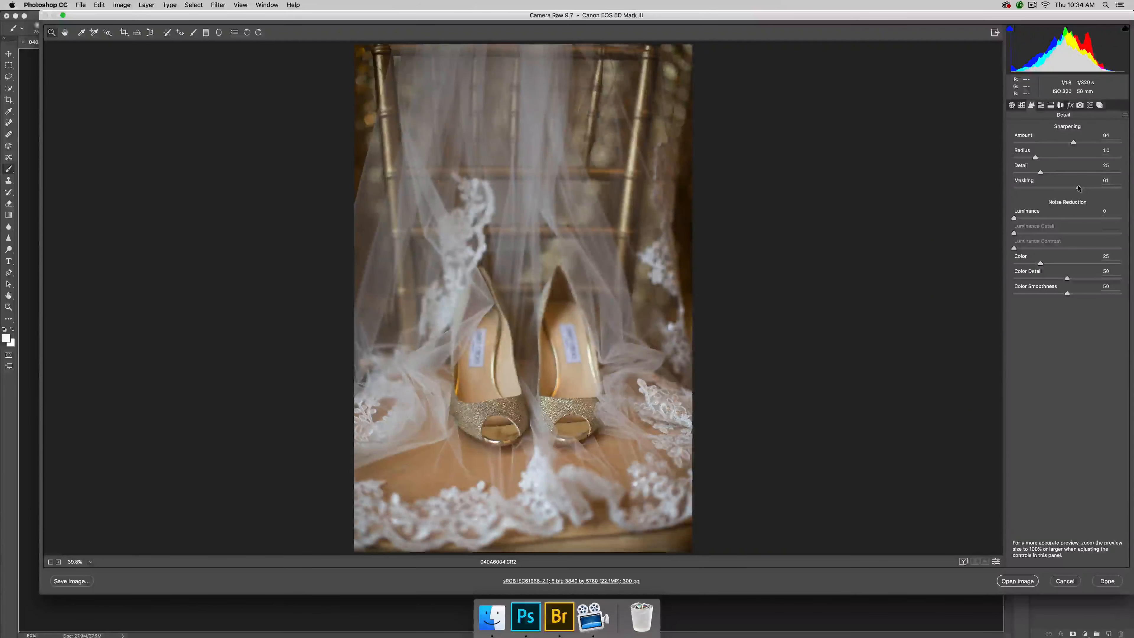
{"action": "left_click", "coordinate": [1107, 580]}
{"action": "left_click", "coordinate": [559, 617]}
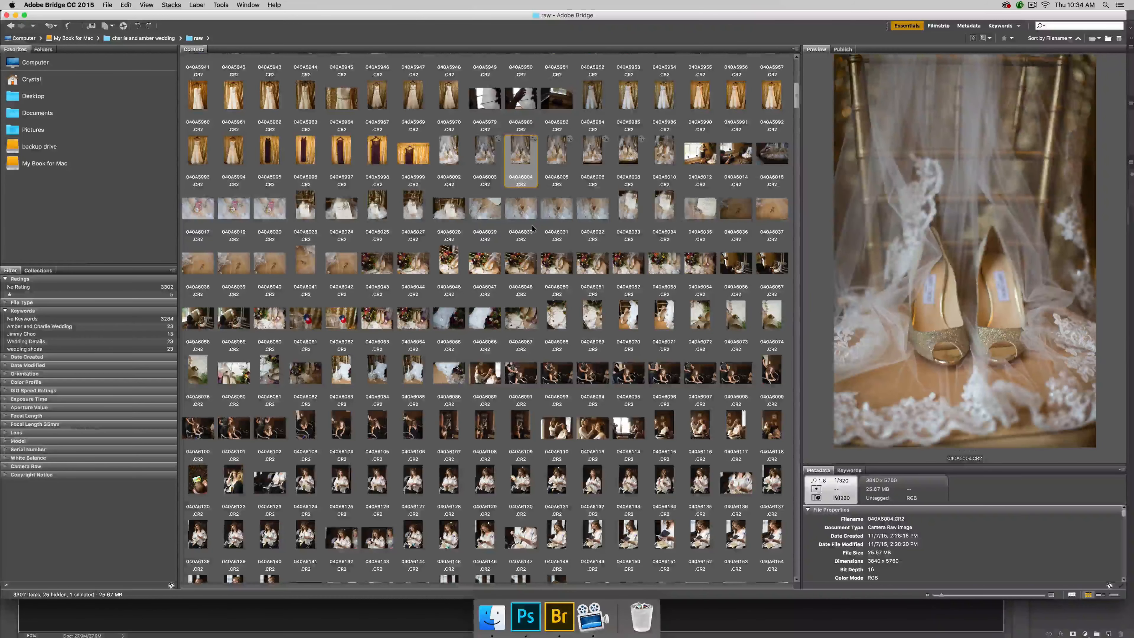
{"action": "left_click", "coordinate": [621, 154]}
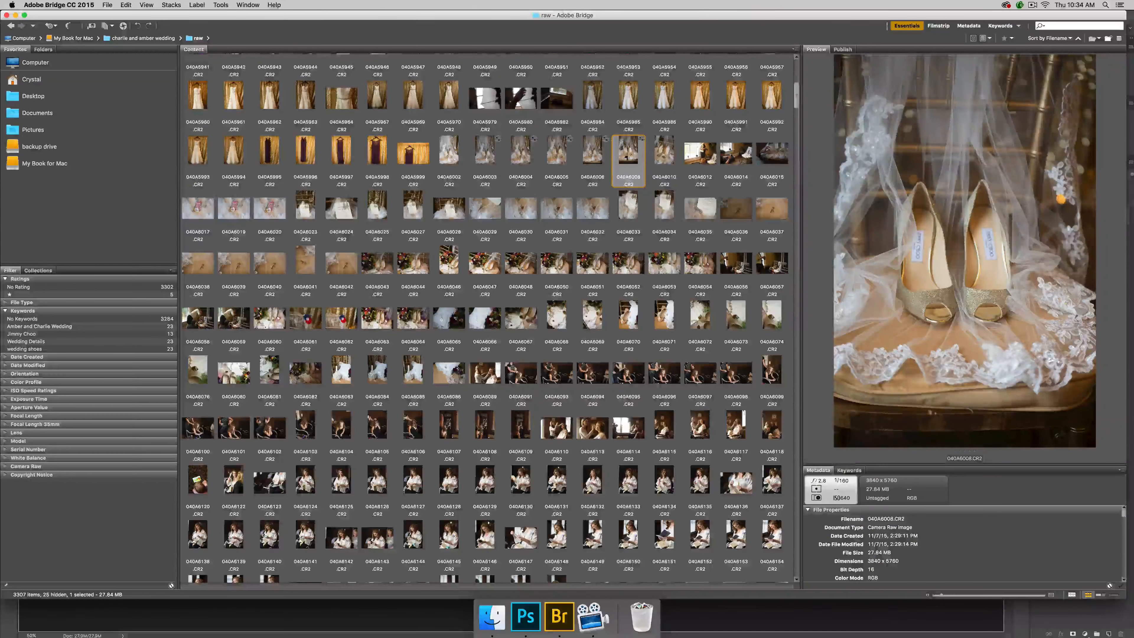
- Open the veil and penny photo 040A6030.CR2 in Camera Raw, set sharpening Amount to 76 and raise Masking to over half
{"action": "double_click", "coordinate": [510, 206]}
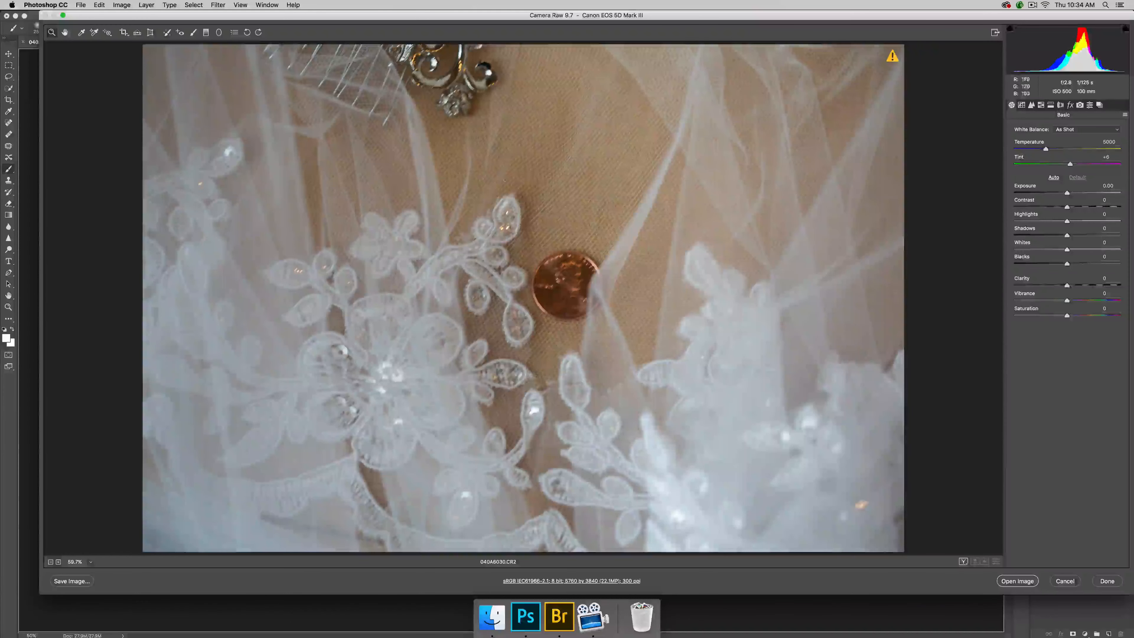
{"action": "left_click", "coordinate": [1031, 105]}
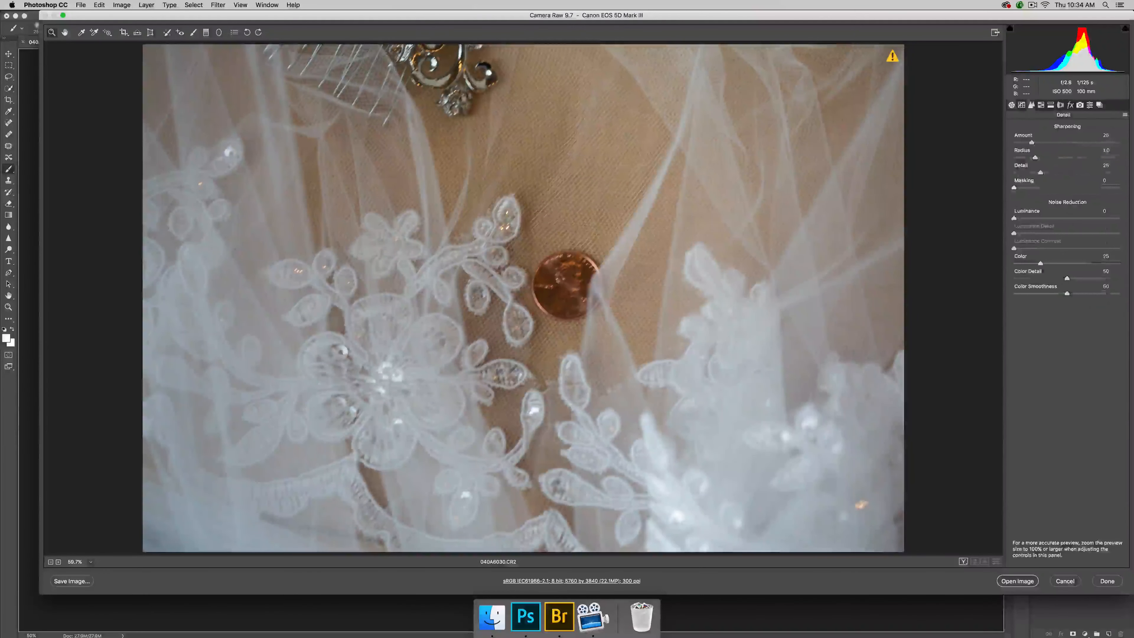
{"action": "left_click", "coordinate": [1065, 142]}
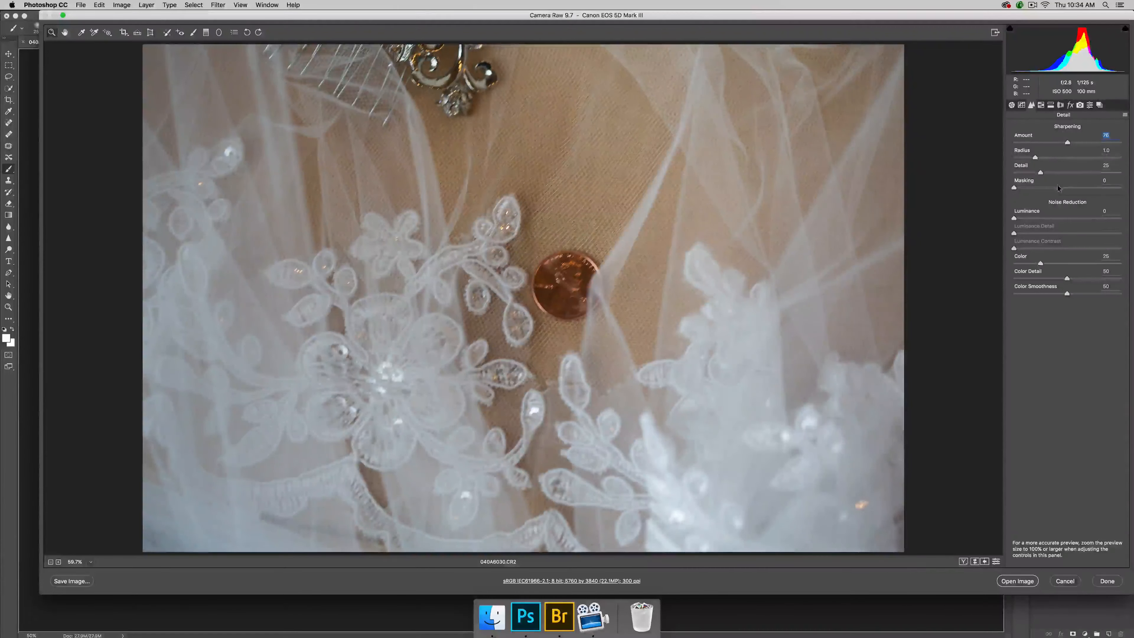
{"action": "left_click", "coordinate": [1073, 186], "text": "alt"}
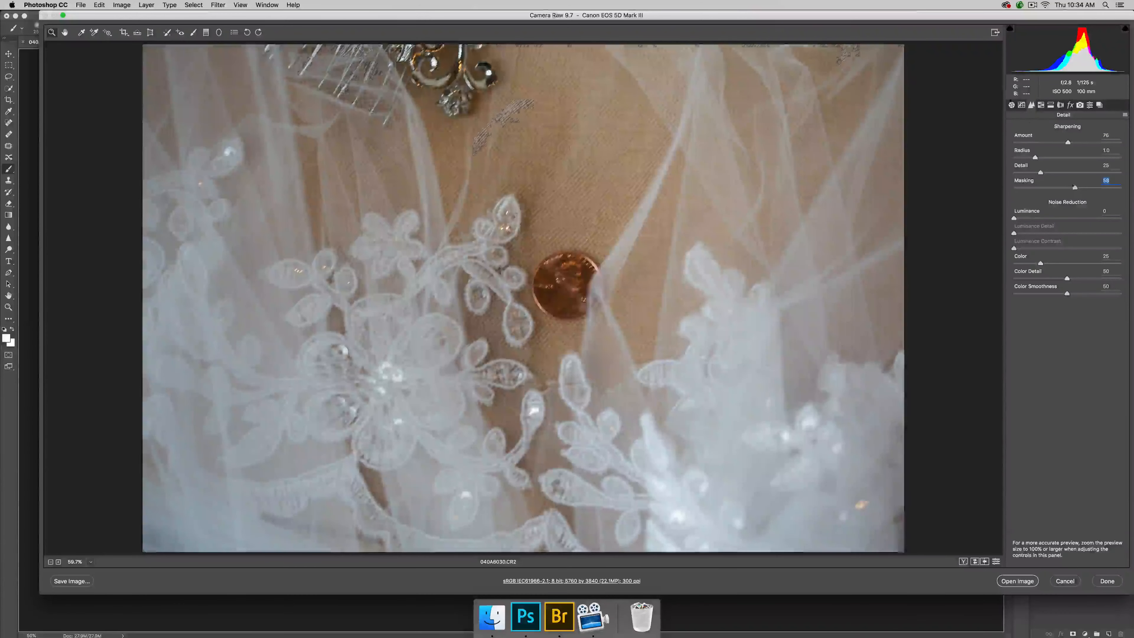
- Raise the exposure of 040A6030.CR2 to +2.20, save the Camera Raw edits, and switch back to Adobe Bridge
{"action": "left_click", "coordinate": [1011, 105]}
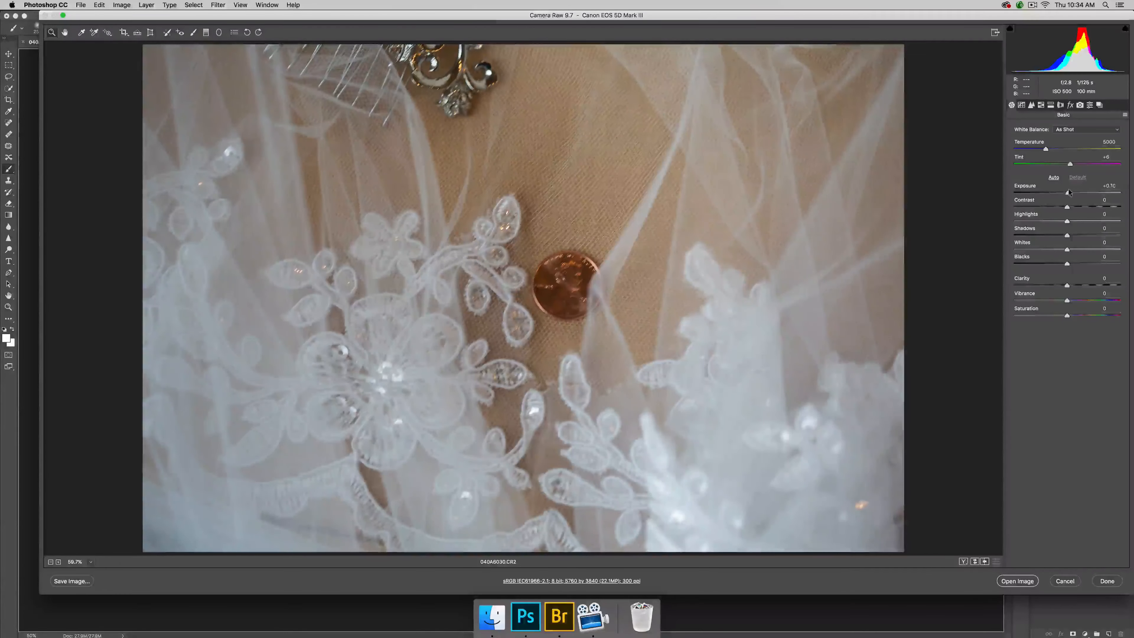
{"action": "left_click_drag", "start_coordinate": [1067, 192], "coordinate": [1070, 192]}
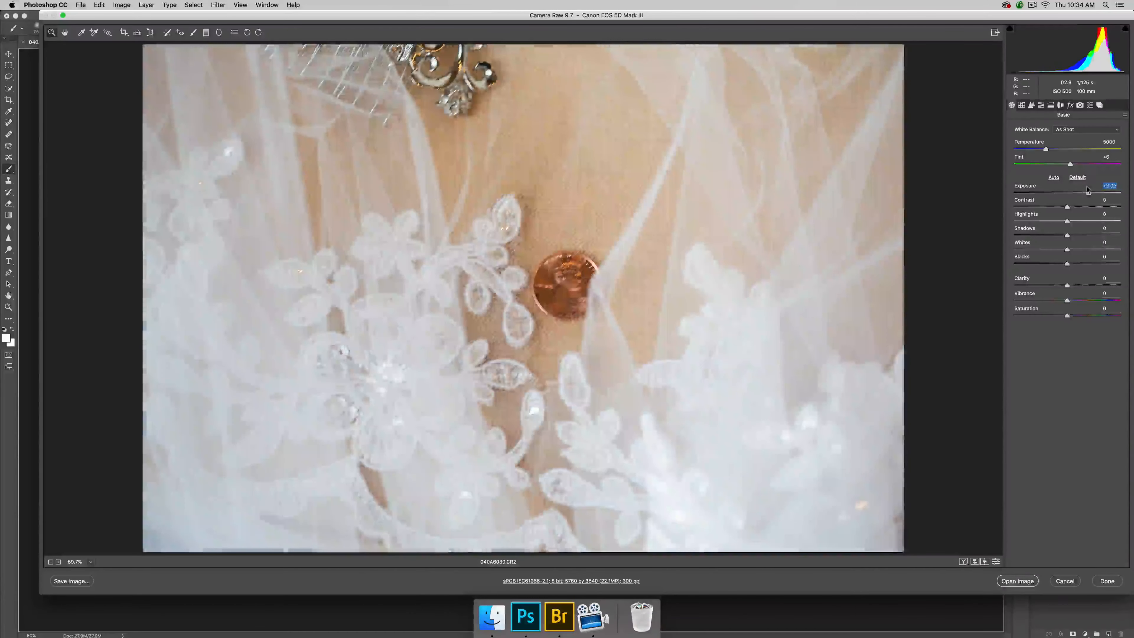
{"action": "left_click_drag", "start_coordinate": [1069, 192], "coordinate": [1090, 192]}
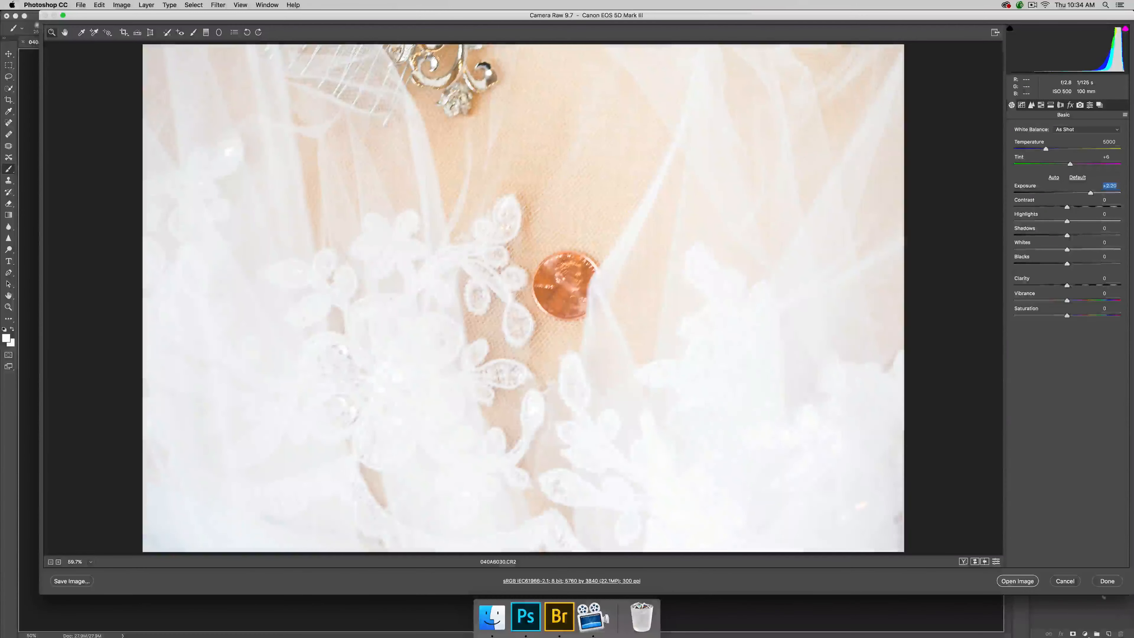
{"action": "left_click", "coordinate": [1106, 580]}
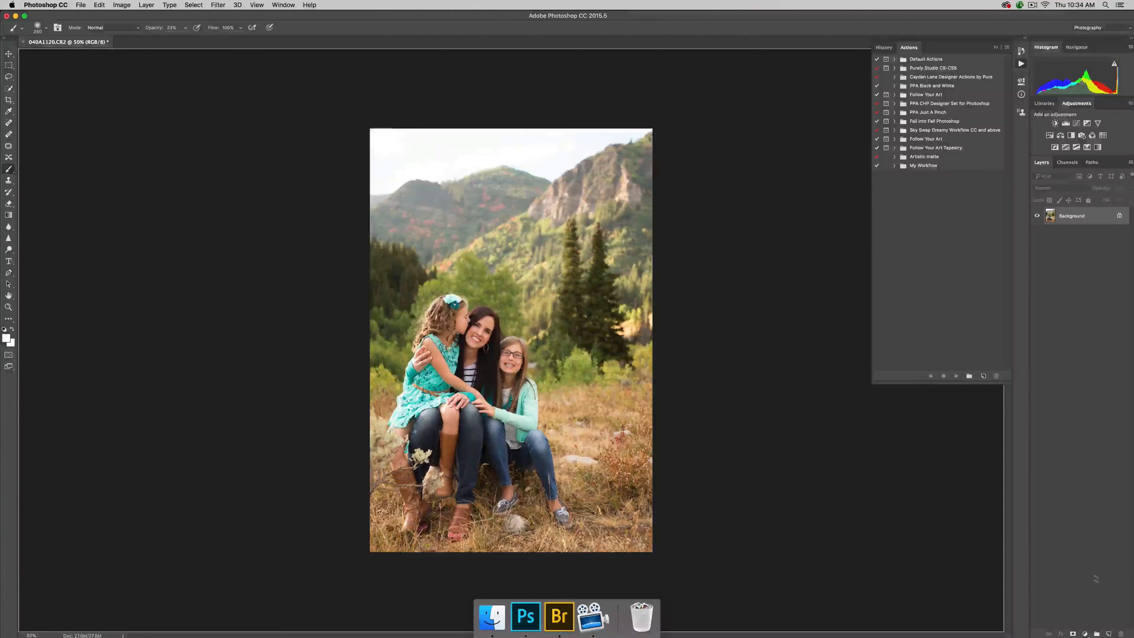
{"action": "left_click", "coordinate": [559, 617]}
- Copy the develop settings of the brightened photo 040A6030.CR2
{"action": "left_click", "coordinate": [528, 191]}
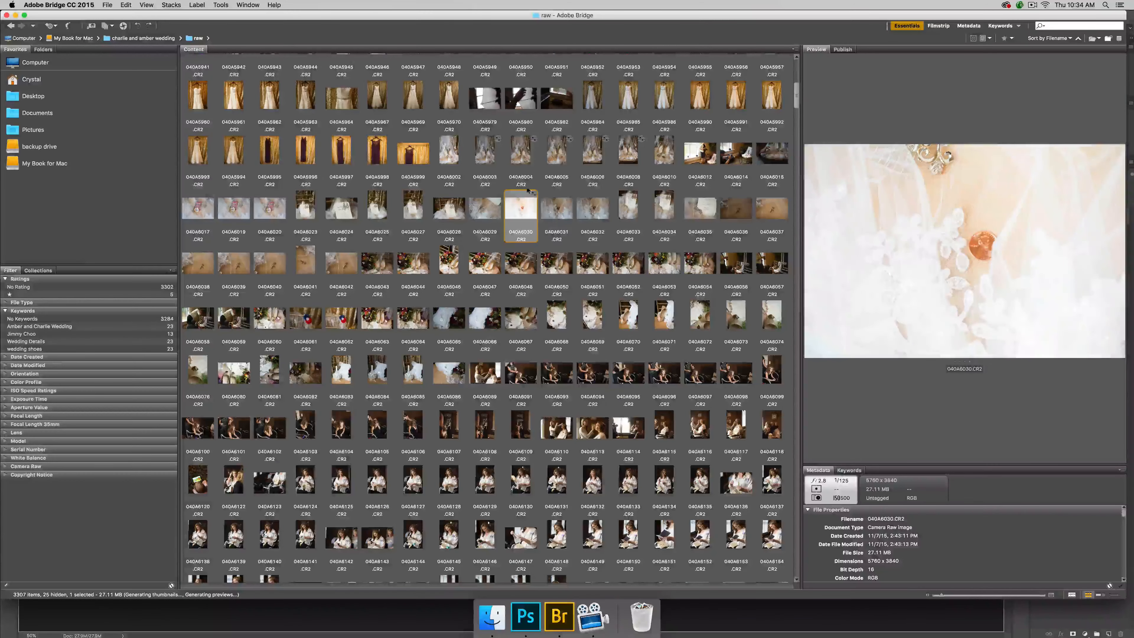
{"action": "right_click", "coordinate": [533, 214]}
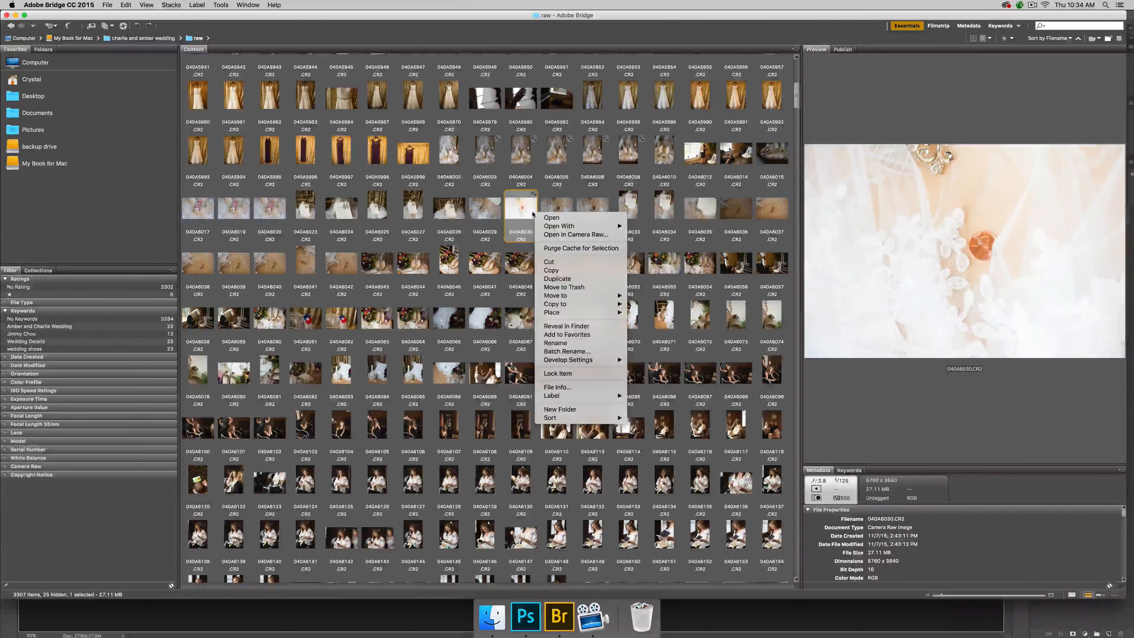
{"action": "mouse_move", "coordinate": [587, 360]}
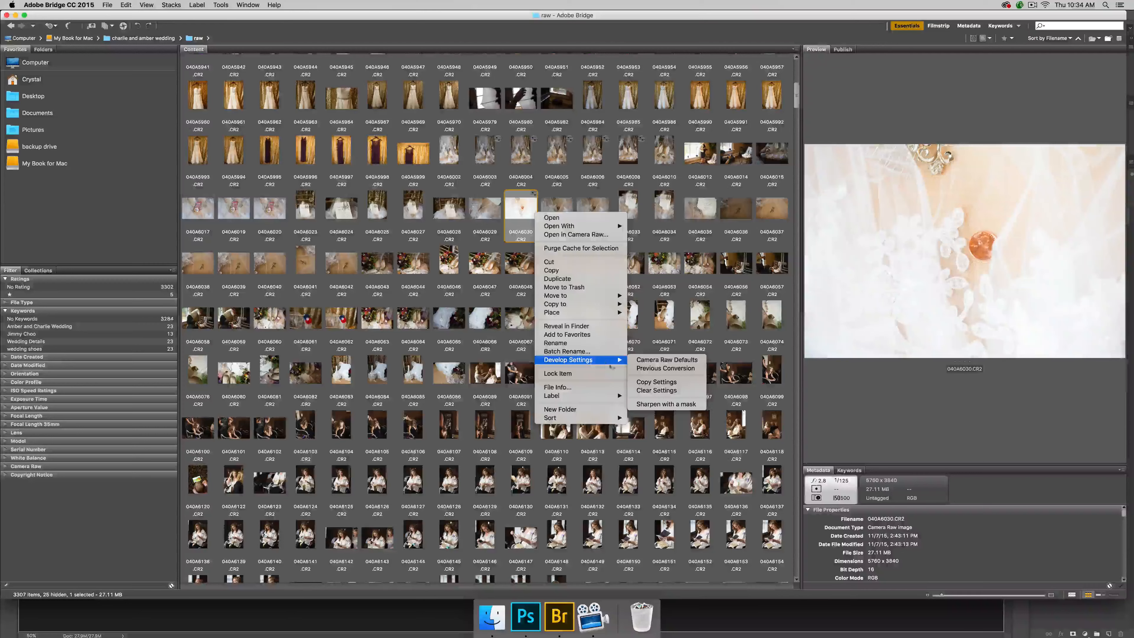
{"action": "left_click", "coordinate": [645, 383]}
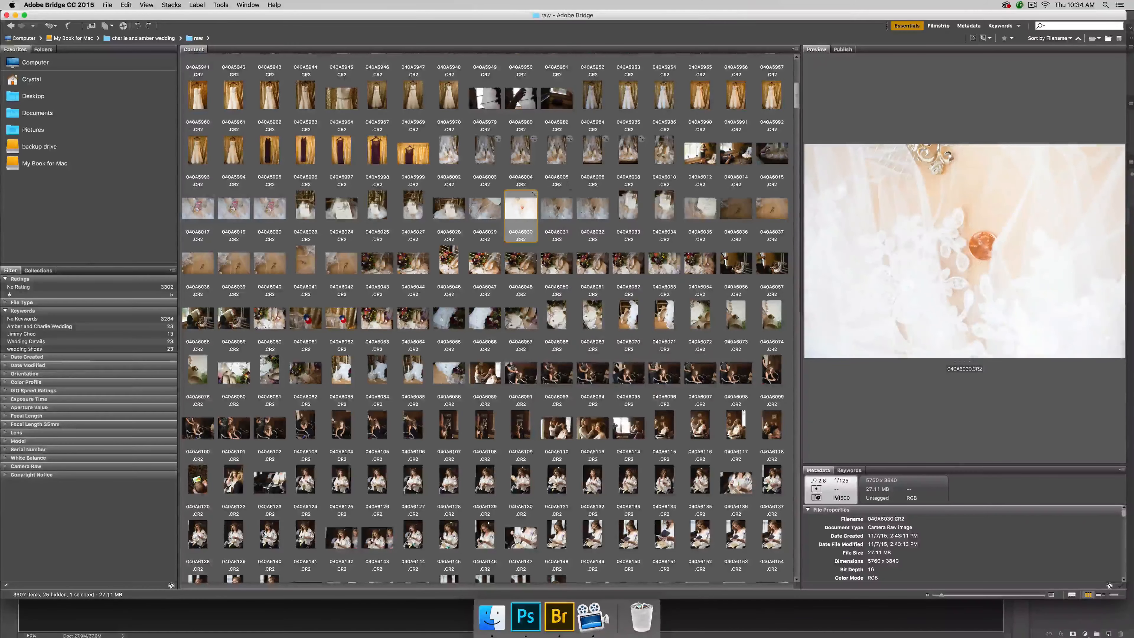
- Paste the copied Camera Raw settings onto 040A6031.CR2 and 040A6032.CR2, keeping the default selection of settings
{"action": "left_click", "coordinate": [563, 208]}
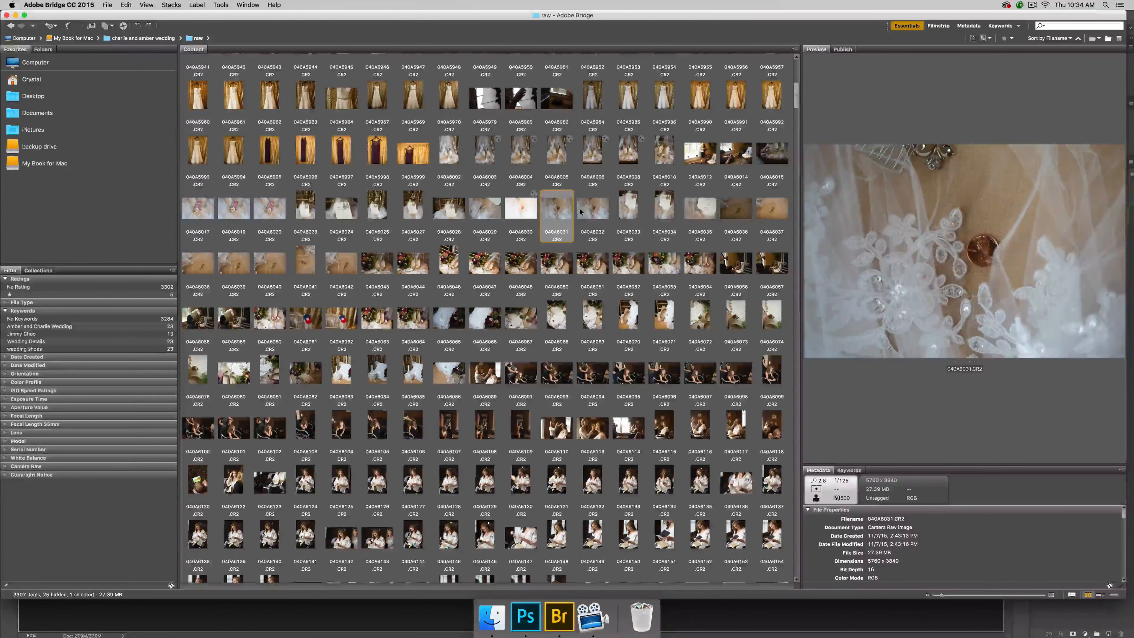
{"action": "left_click", "coordinate": [588, 210], "text": "super"}
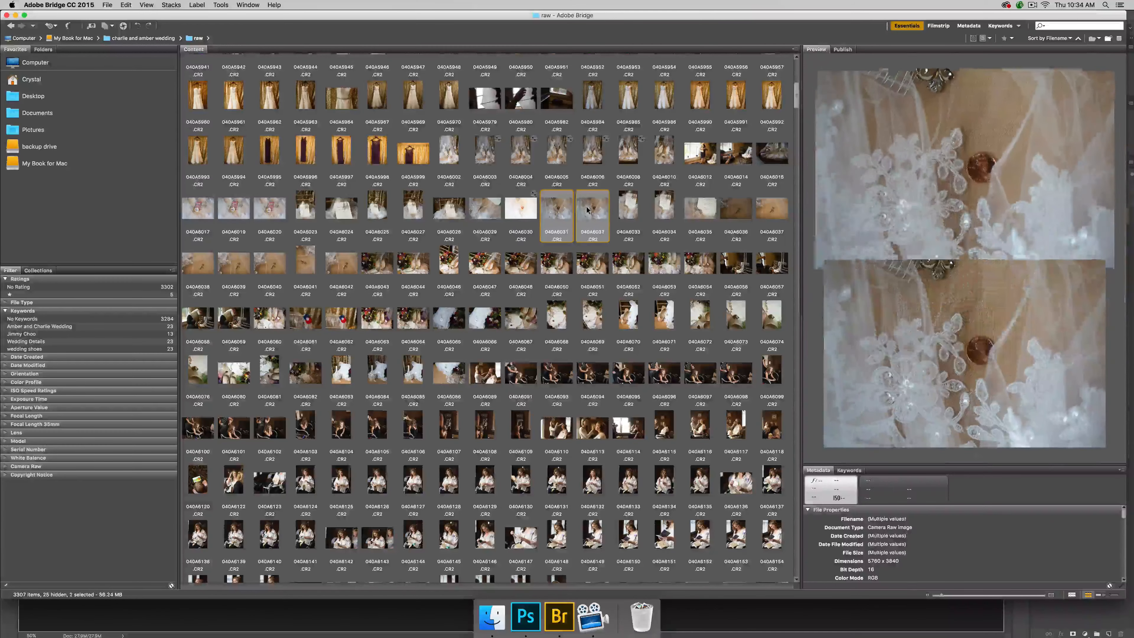
{"action": "right_click", "coordinate": [590, 213]}
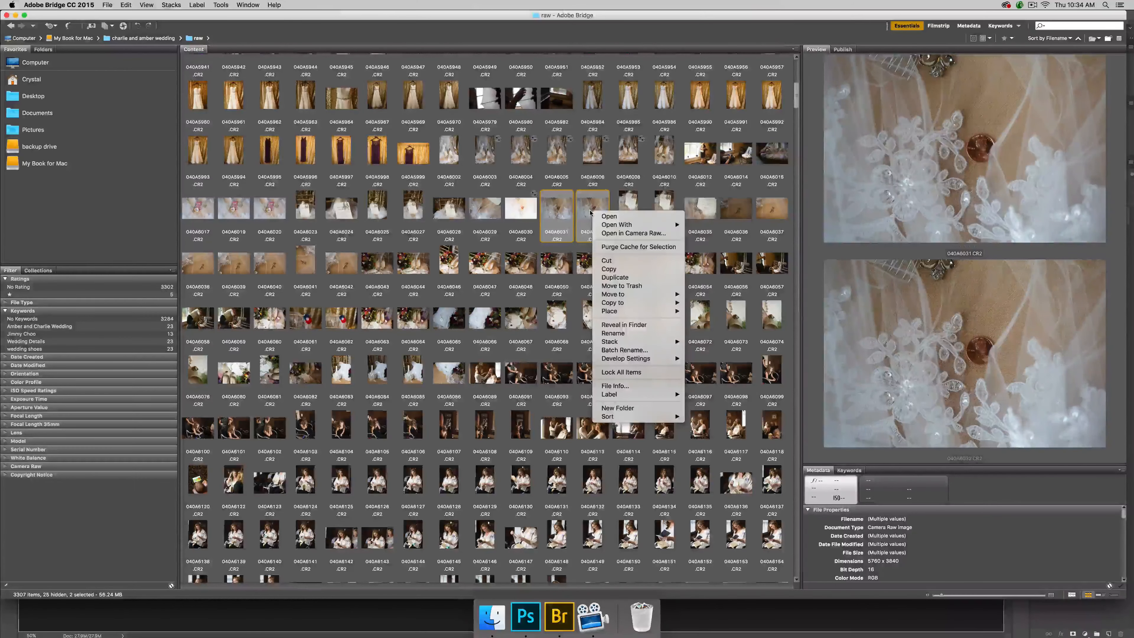
{"action": "mouse_move", "coordinate": [638, 358]}
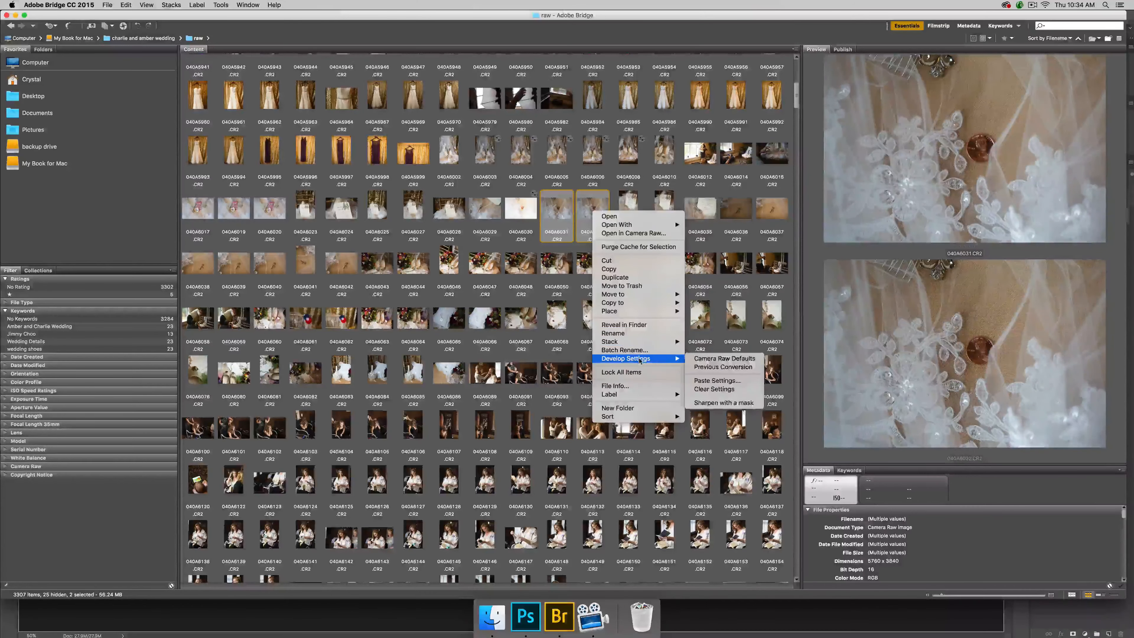
{"action": "left_click", "coordinate": [725, 381]}
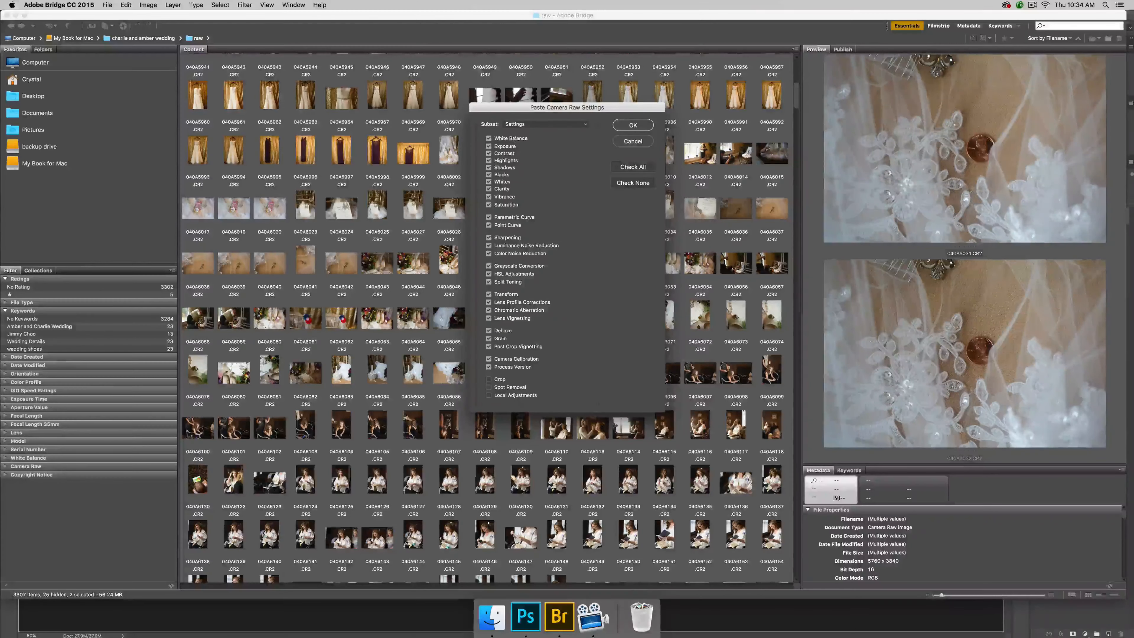
{"action": "left_click", "coordinate": [625, 120]}
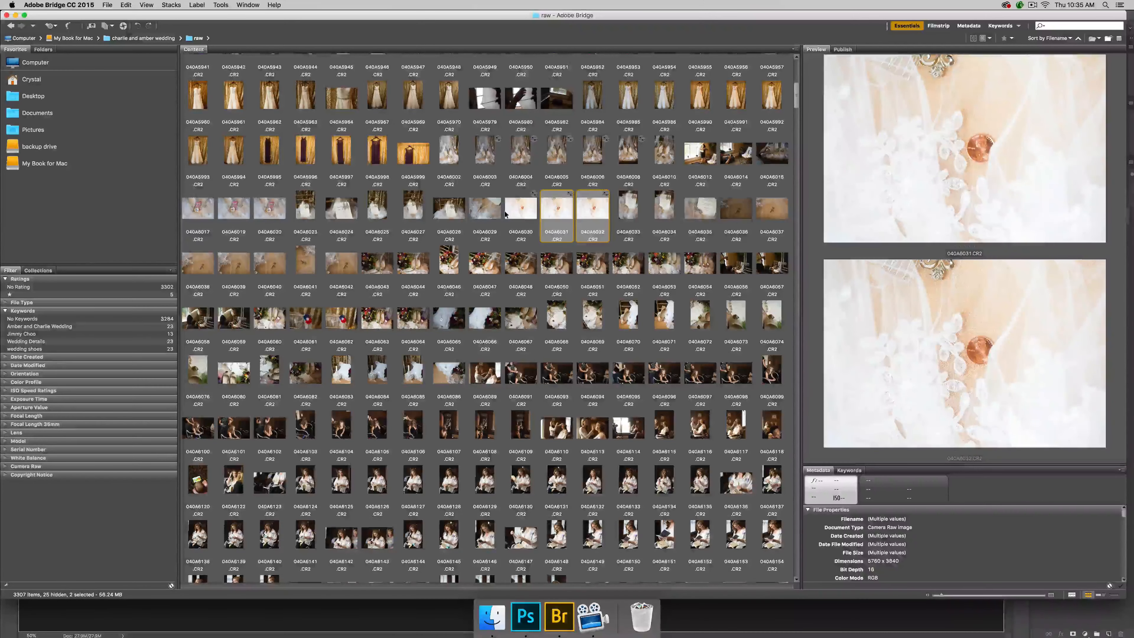
- Select the three photos 040A6030.CR2 through 040A6032.CR2 and reveal them in Finder
{"action": "left_click", "coordinate": [525, 210]}
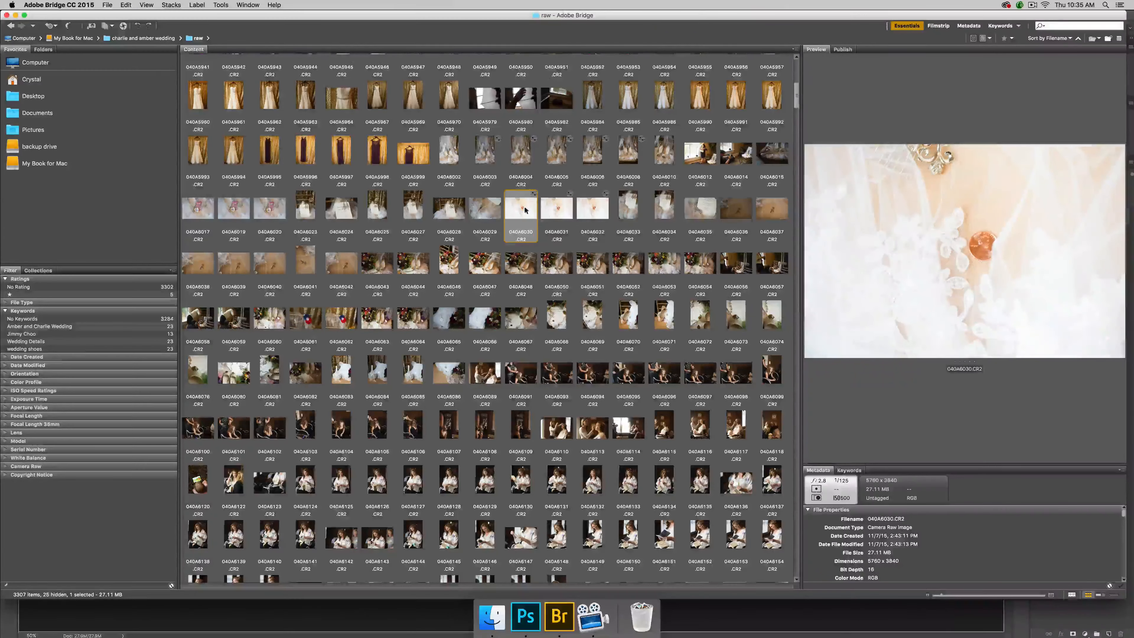
{"action": "left_click", "coordinate": [593, 209], "text": "shift"}
{"action": "right_click", "coordinate": [596, 212]}
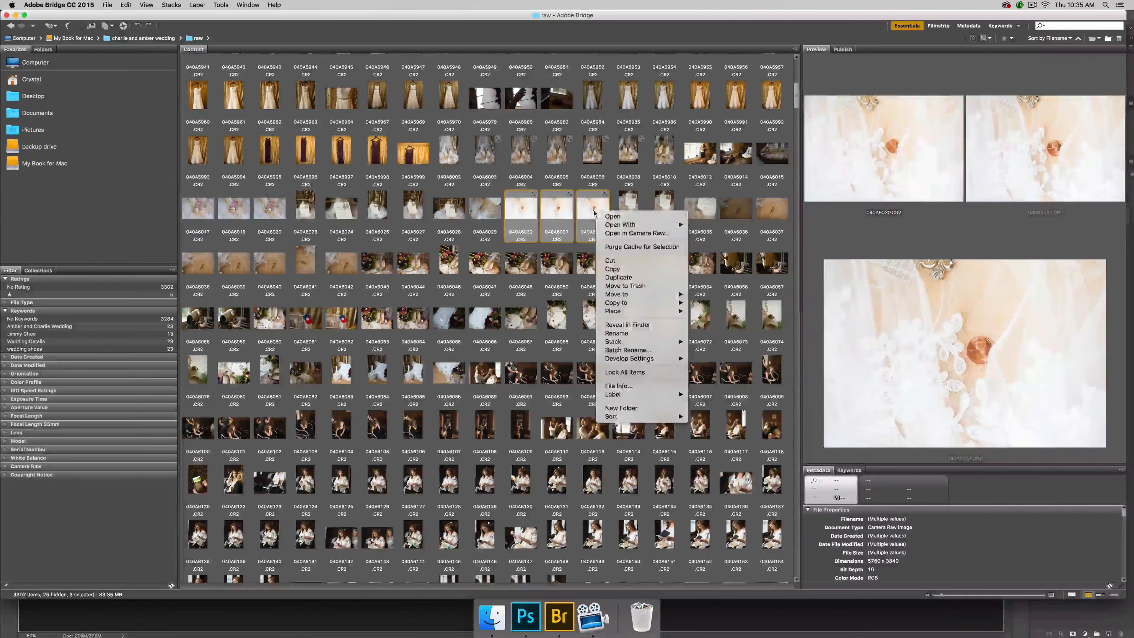
{"action": "left_click", "coordinate": [628, 325]}
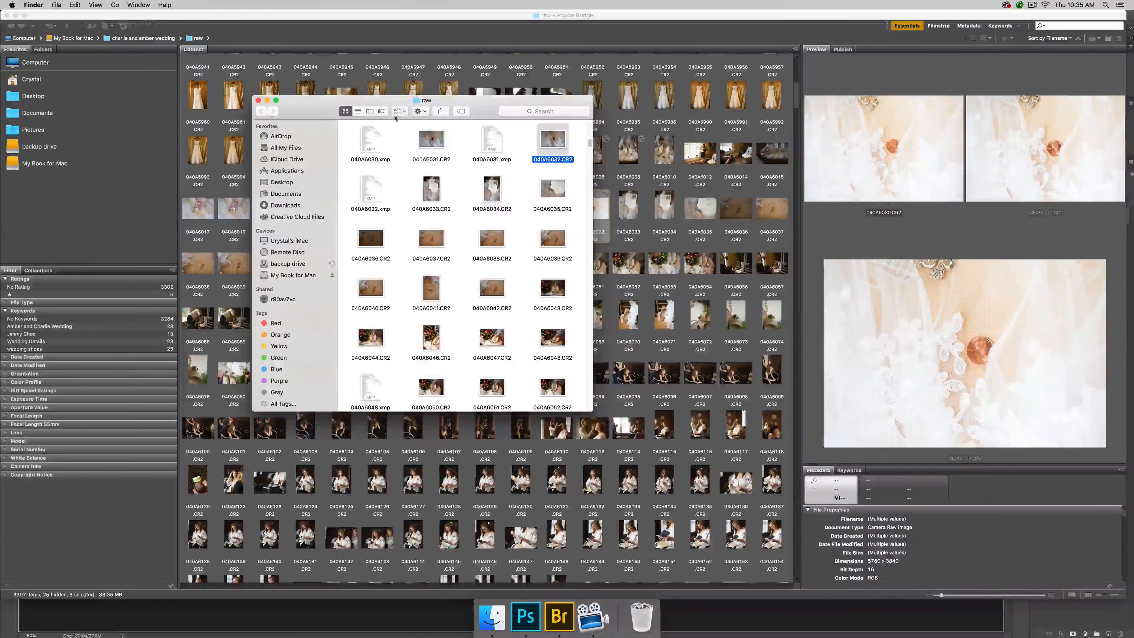
- Move the sidecar files 040A6030.xmp, 040A6031.xmp and 040A6032.xmp to the trash and close the Finder window
{"action": "left_click", "coordinate": [492, 142]}
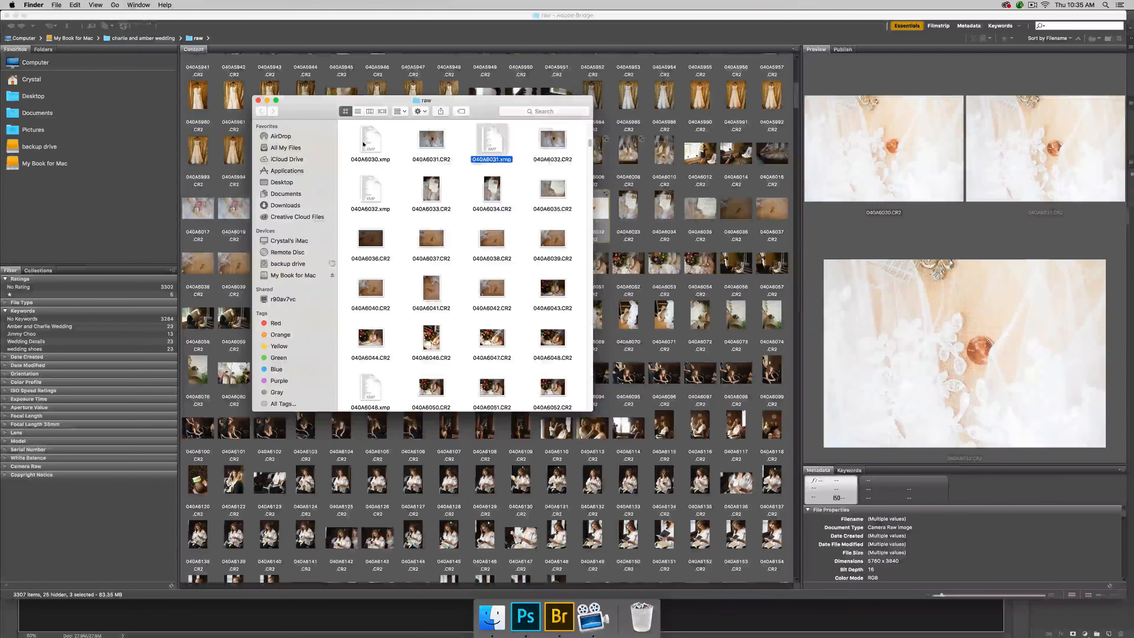
{"action": "left_click", "coordinate": [363, 144]}
{"action": "left_click", "coordinate": [371, 190], "text": "super"}
{"action": "left_click", "coordinate": [491, 144], "text": "super"}
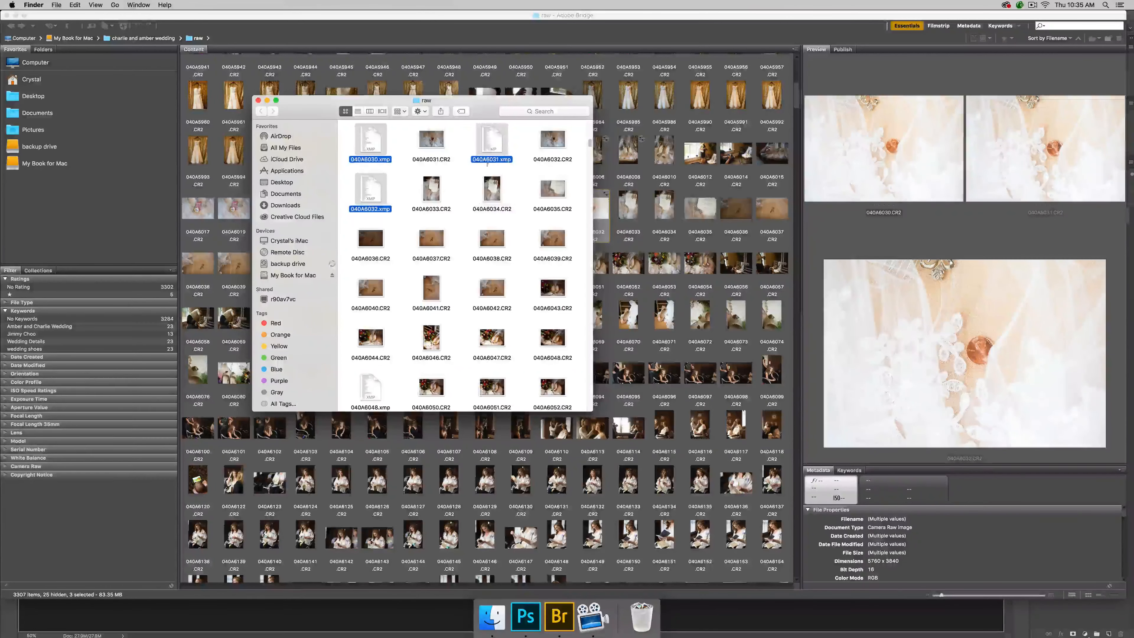
{"action": "right_click", "coordinate": [487, 139]}
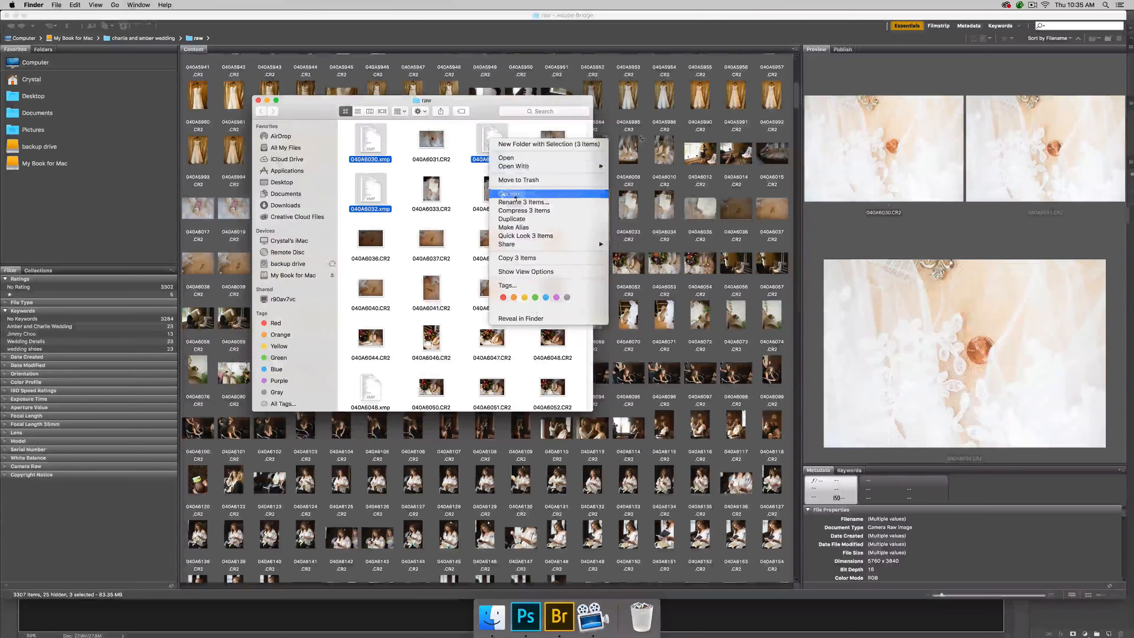
{"action": "left_click", "coordinate": [522, 181]}
{"action": "left_click", "coordinate": [258, 100]}
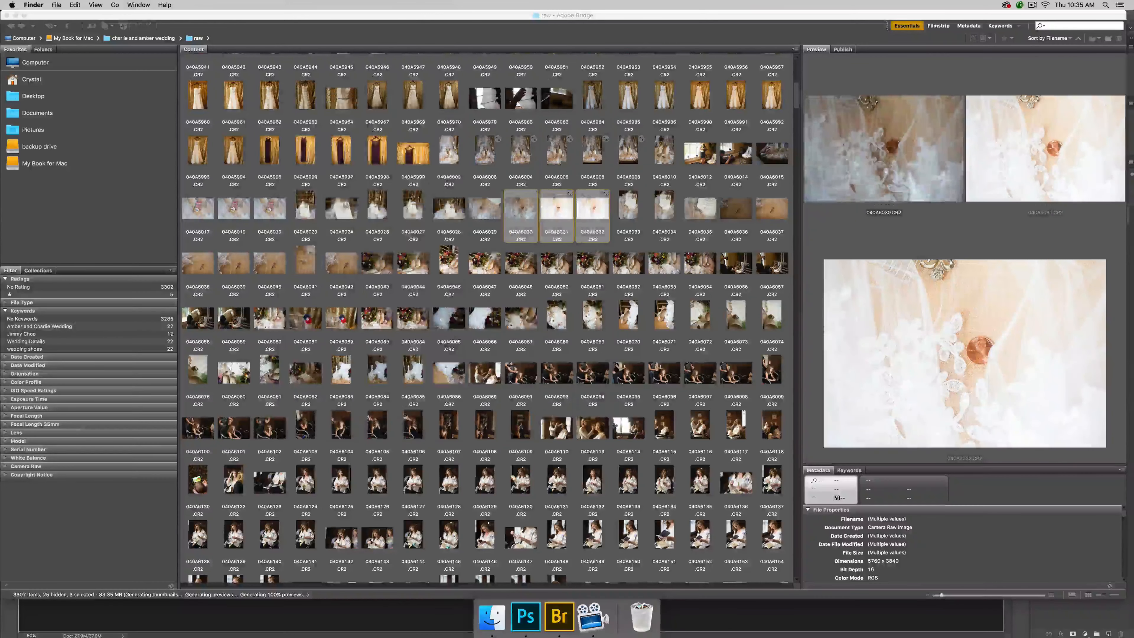